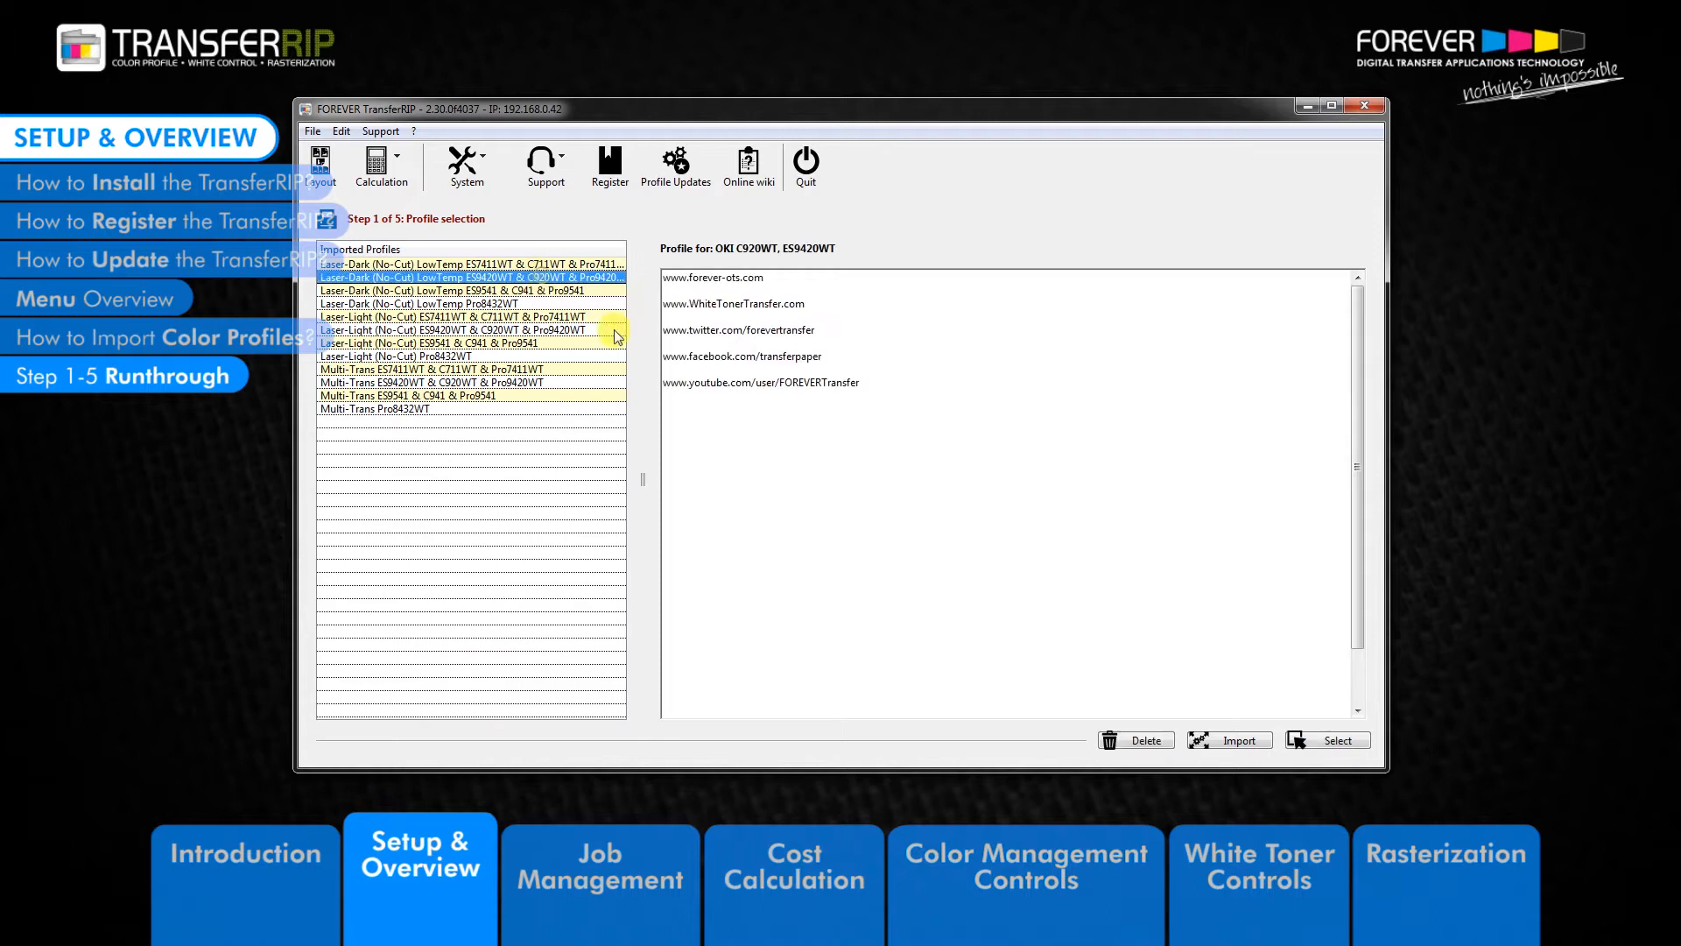
# Use the Laser-Dark (No-Cut) LowTemp ES9420WT & C920WT profile and keep the page size at DIN A3, 297 x 420 mm.
pyautogui.click(1351, 745)
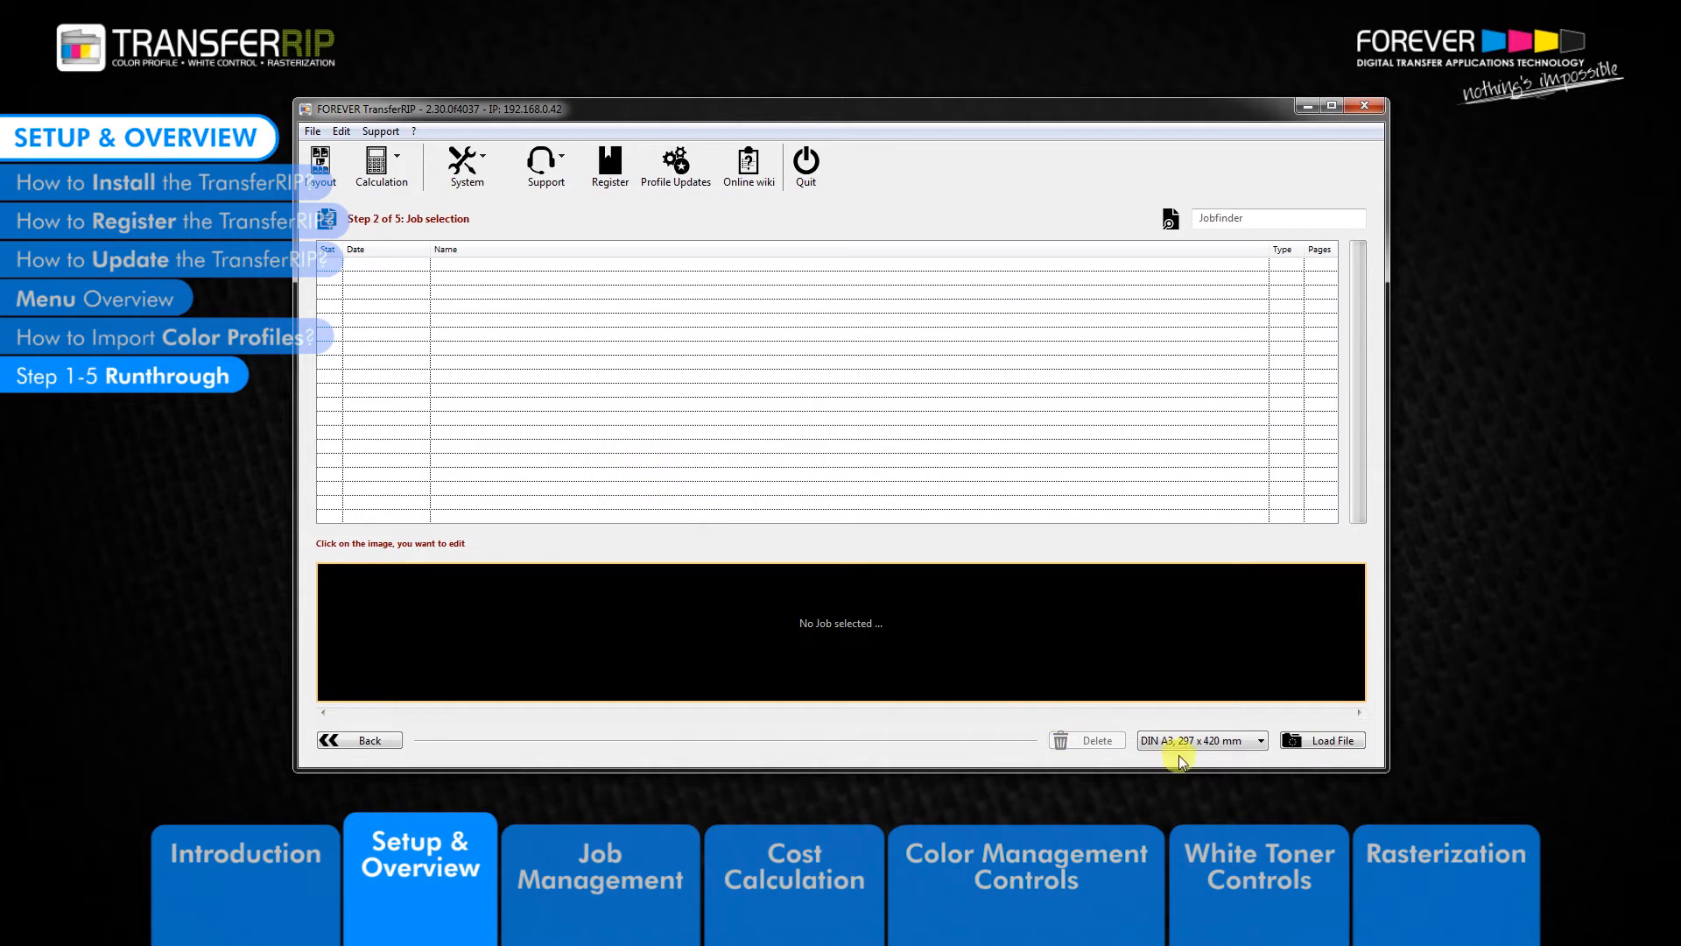
pyautogui.click(1231, 740)
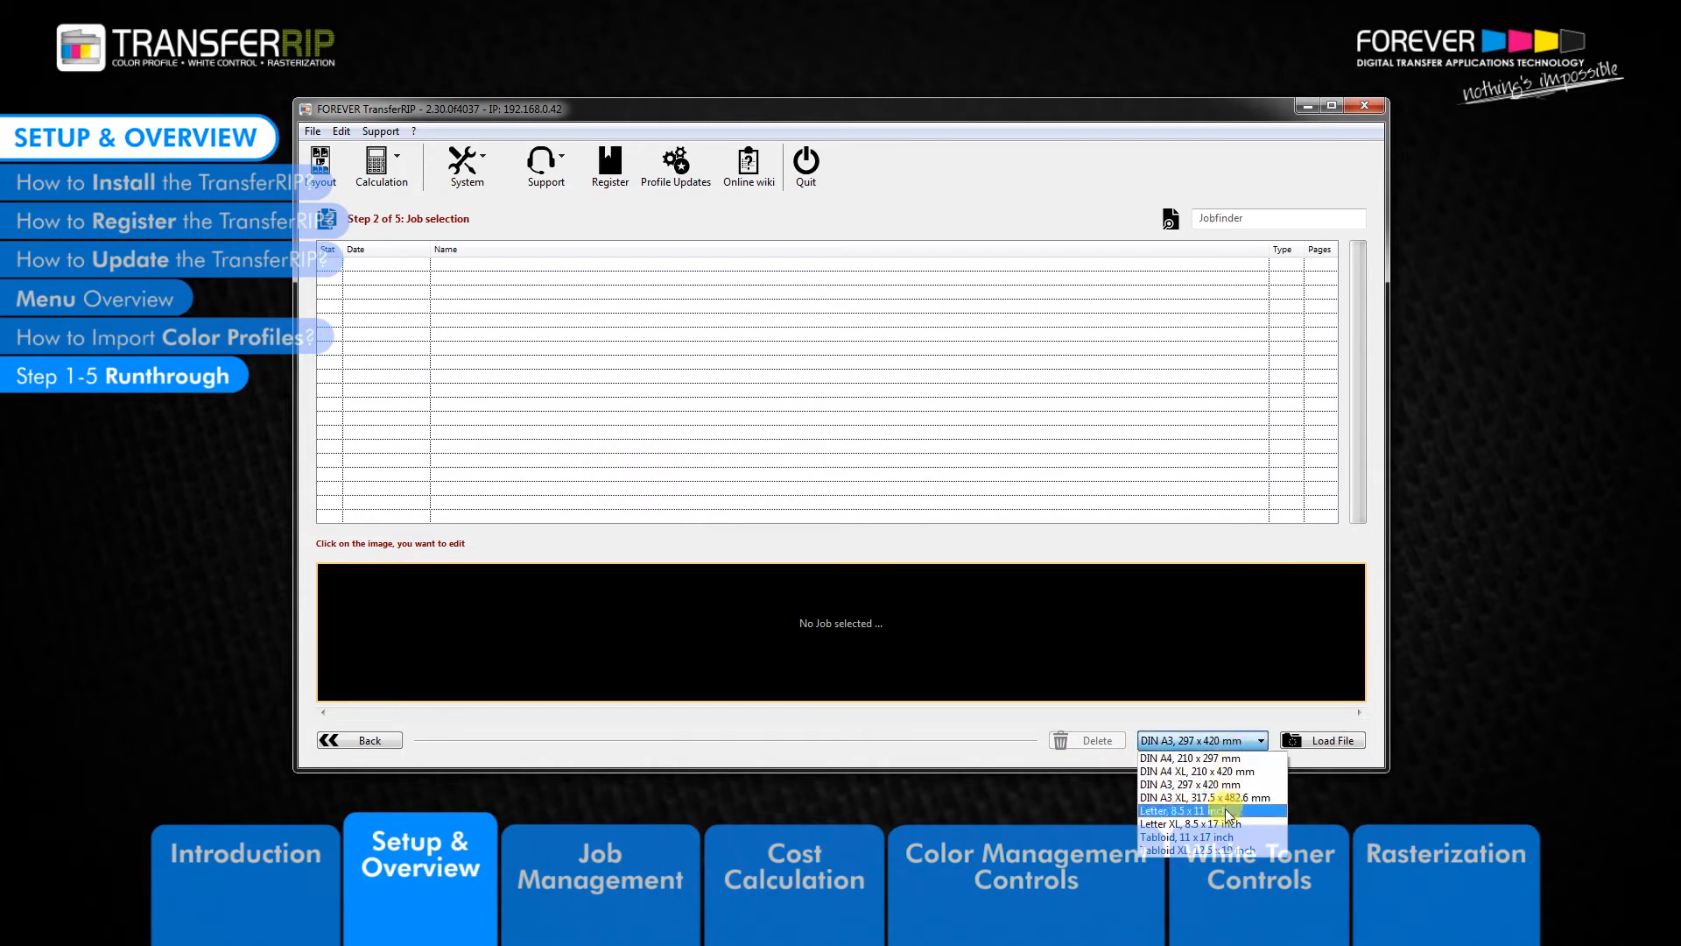
pyautogui.click(1243, 737)
# Load Grunge love_A3.pdf from the video designs folder as a job and open its image for color management.
pyautogui.click(1333, 743)
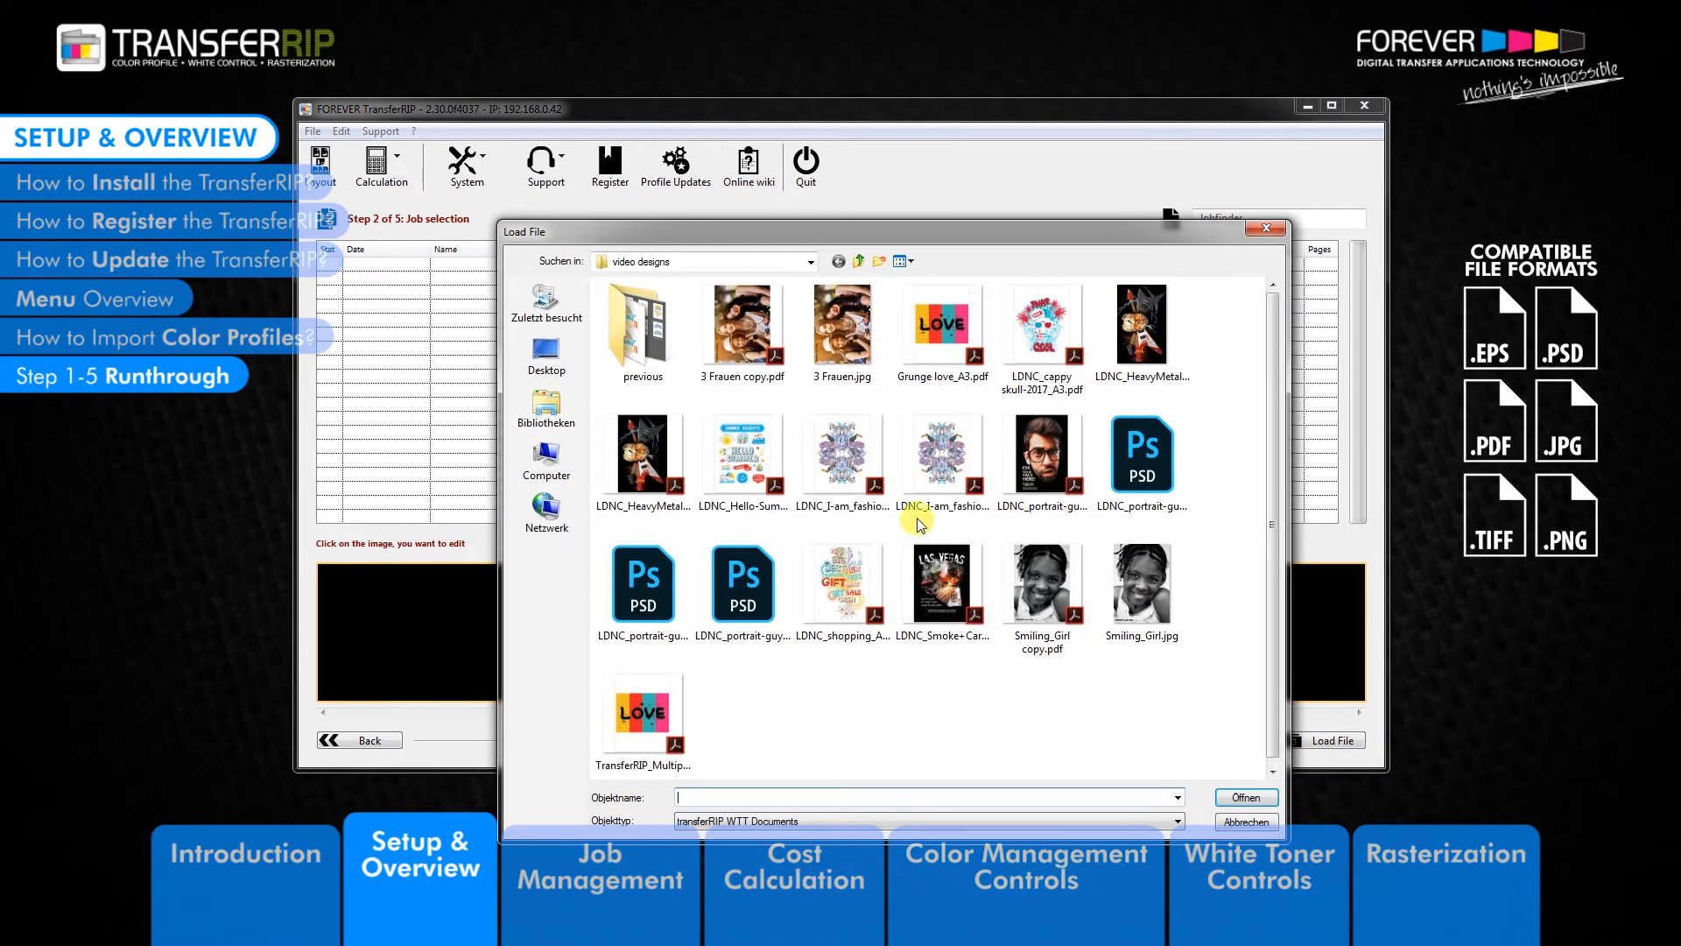
pyautogui.click(944, 337)
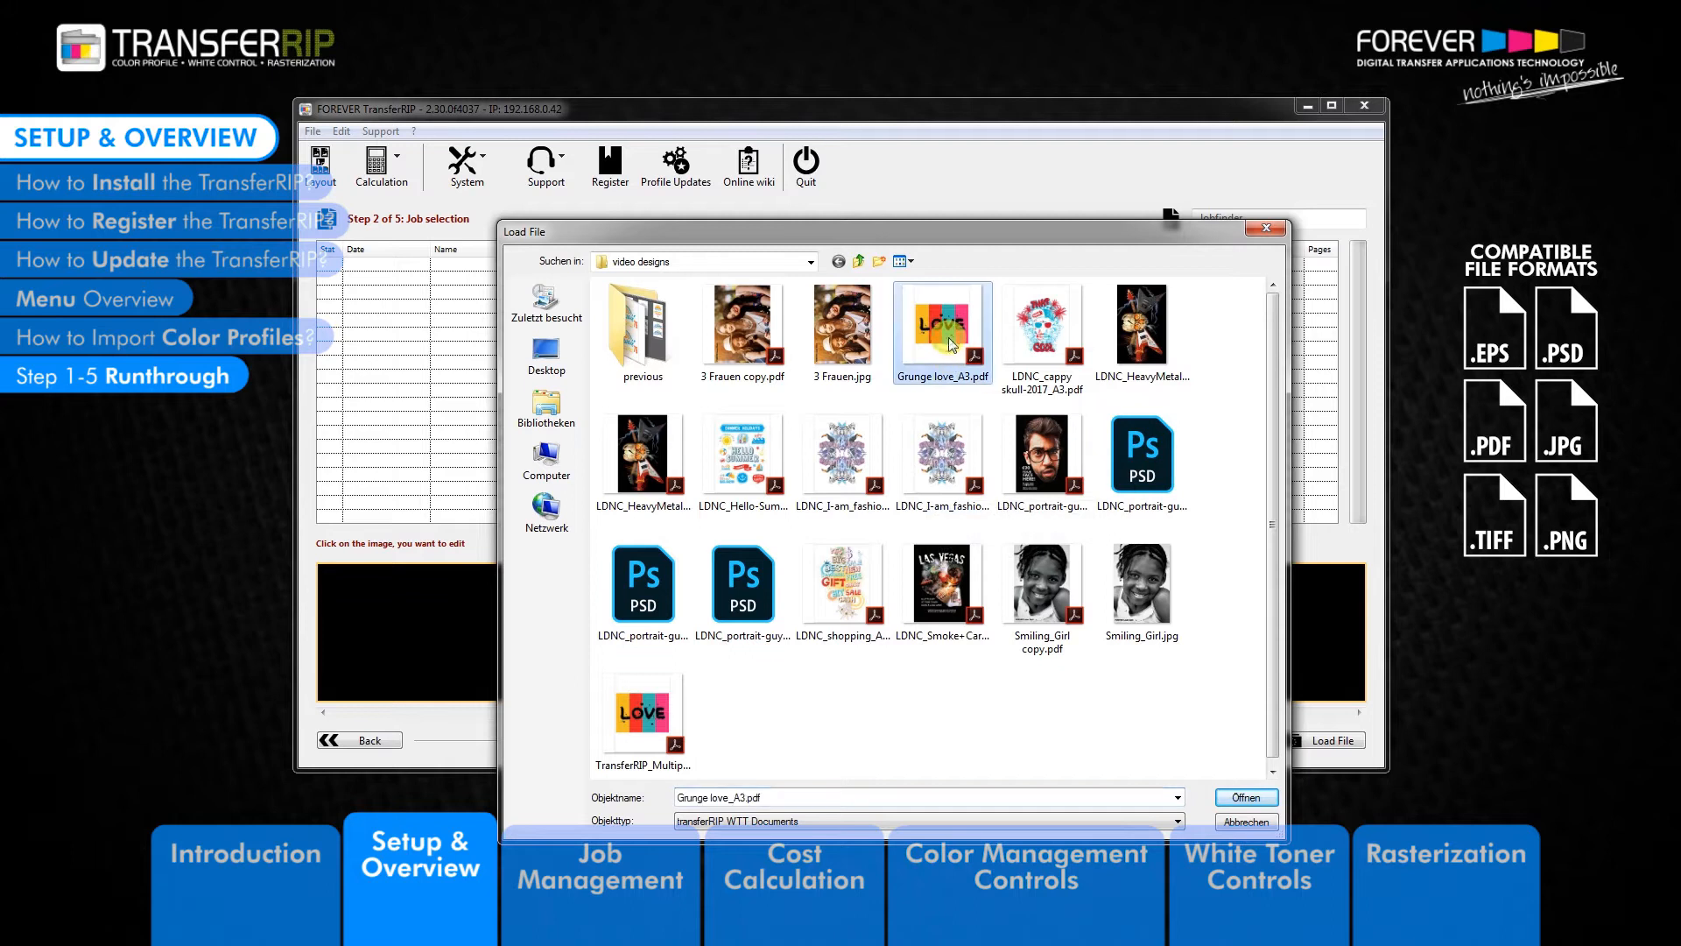
pyautogui.click(1245, 798)
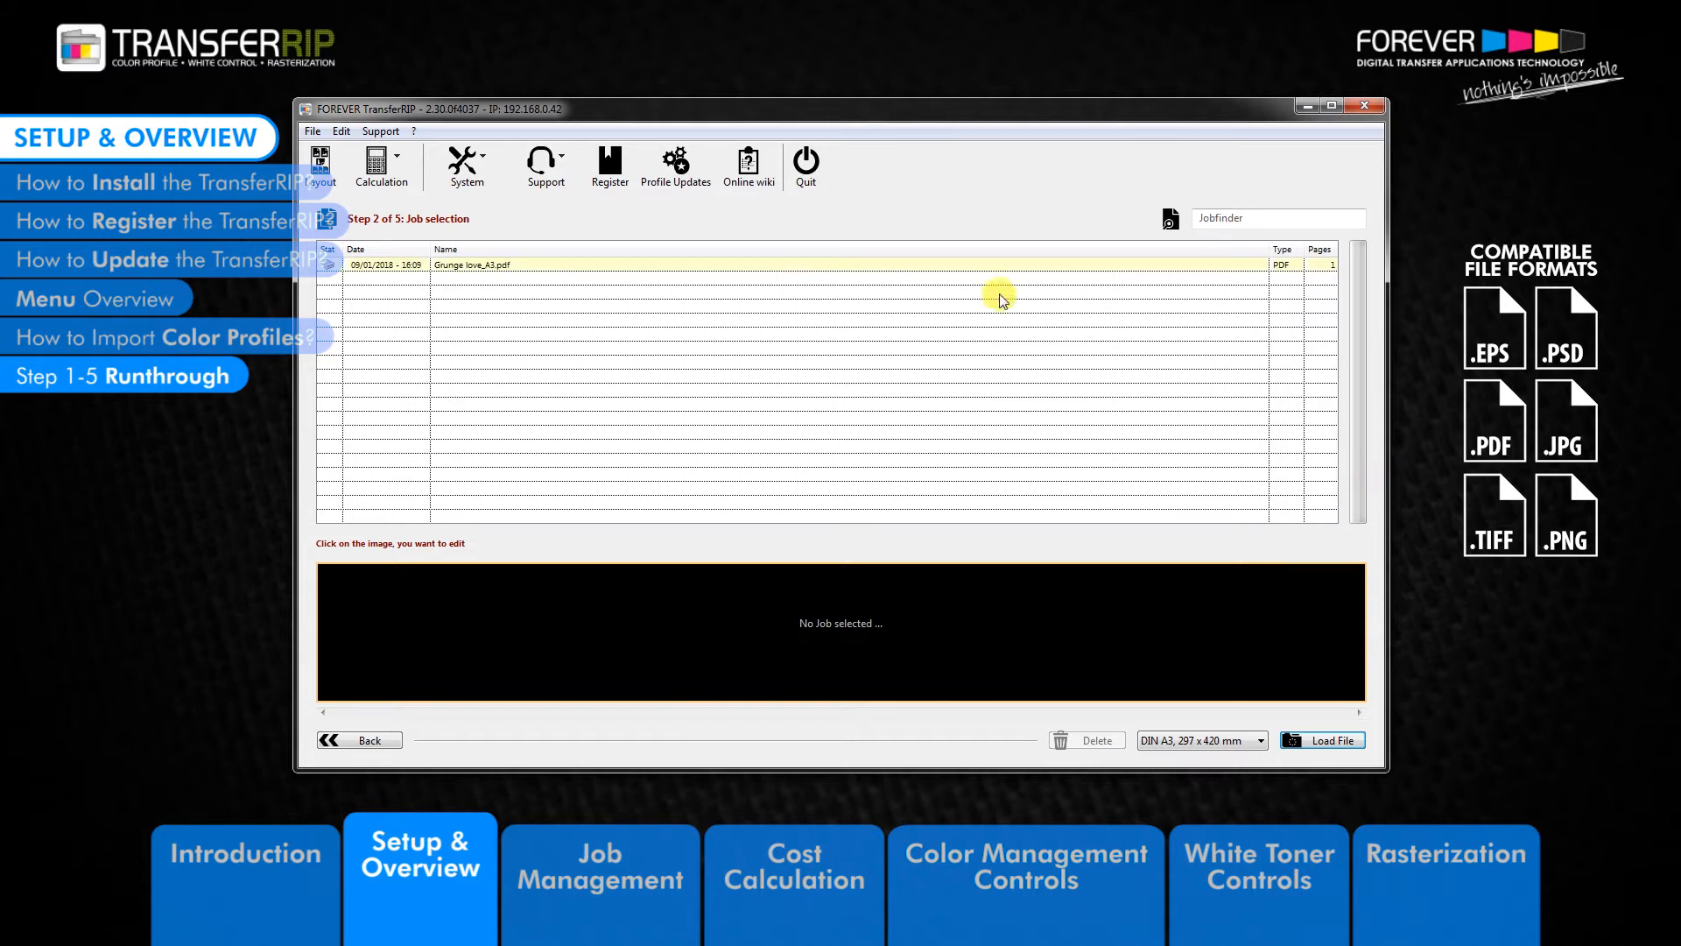
pyautogui.click(453, 265)
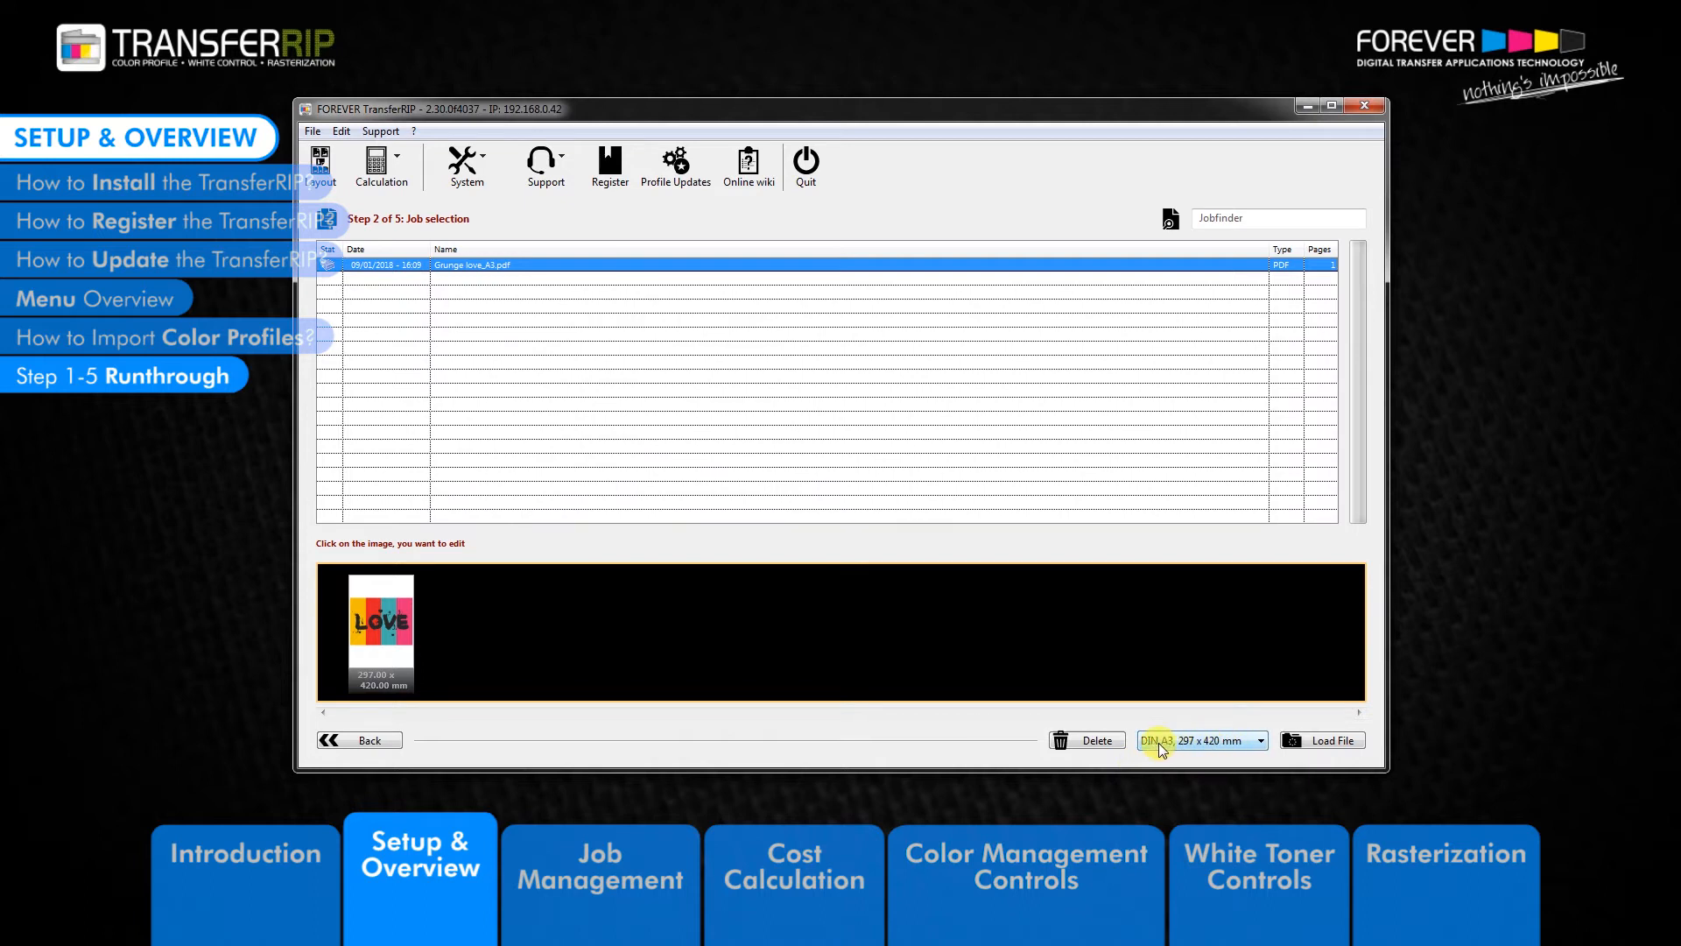
pyautogui.click(378, 632)
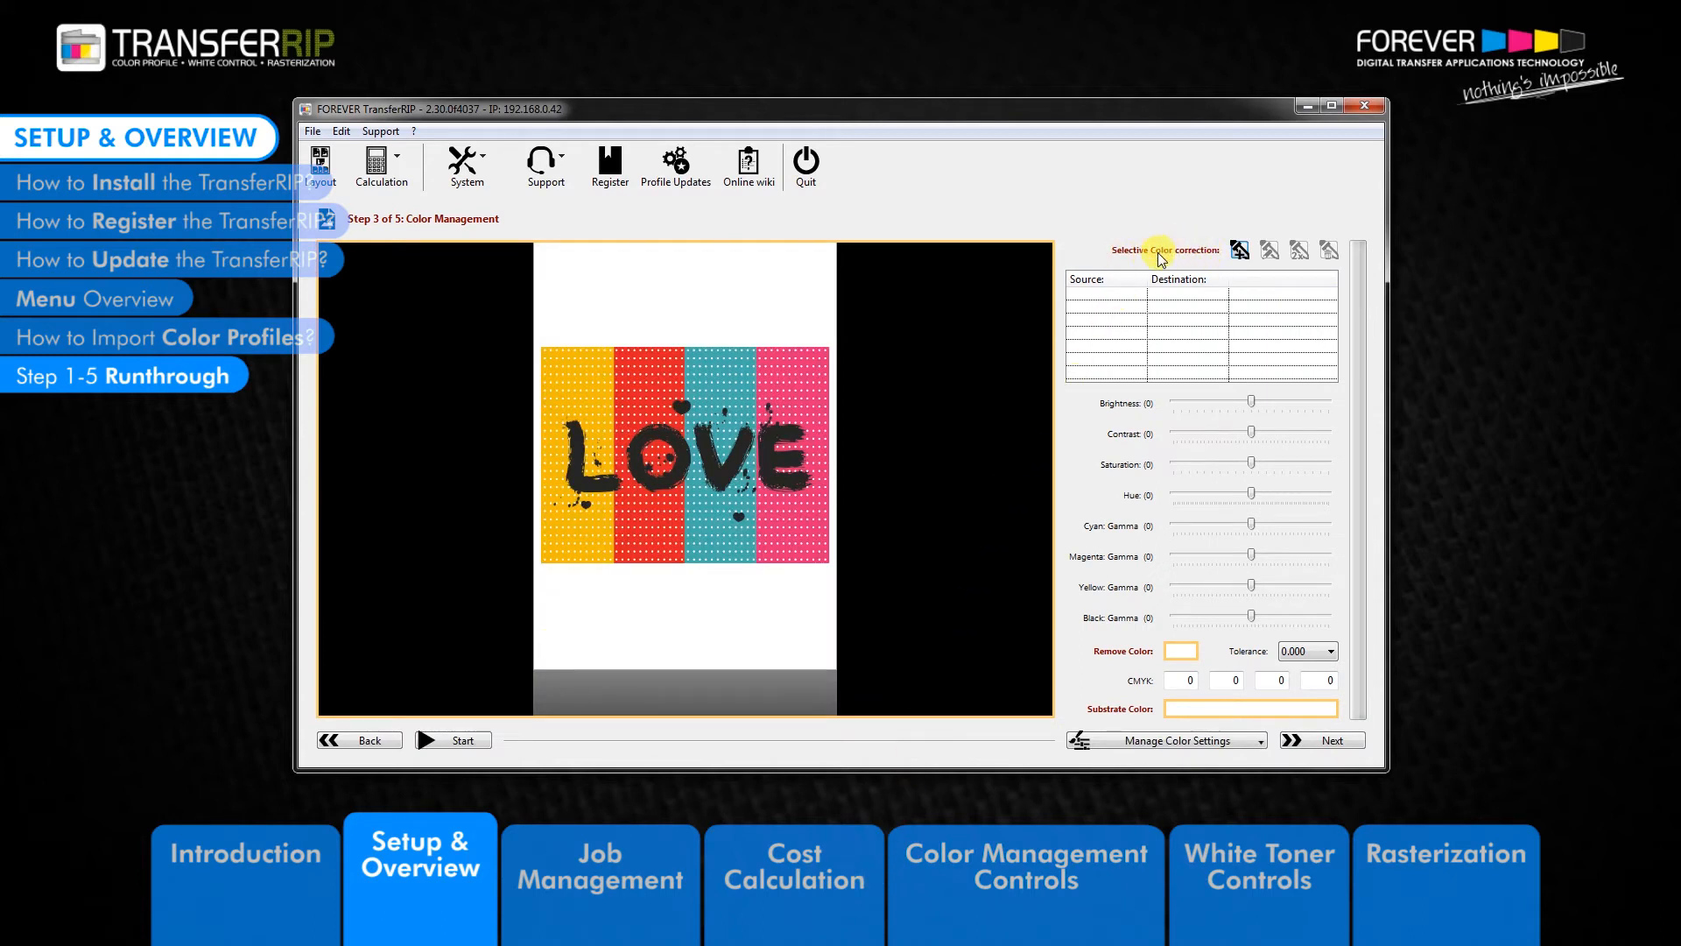
# Add a selective color correction that replaces the design's pink with its teal, and delete that correction again.
pyautogui.click(1240, 252)
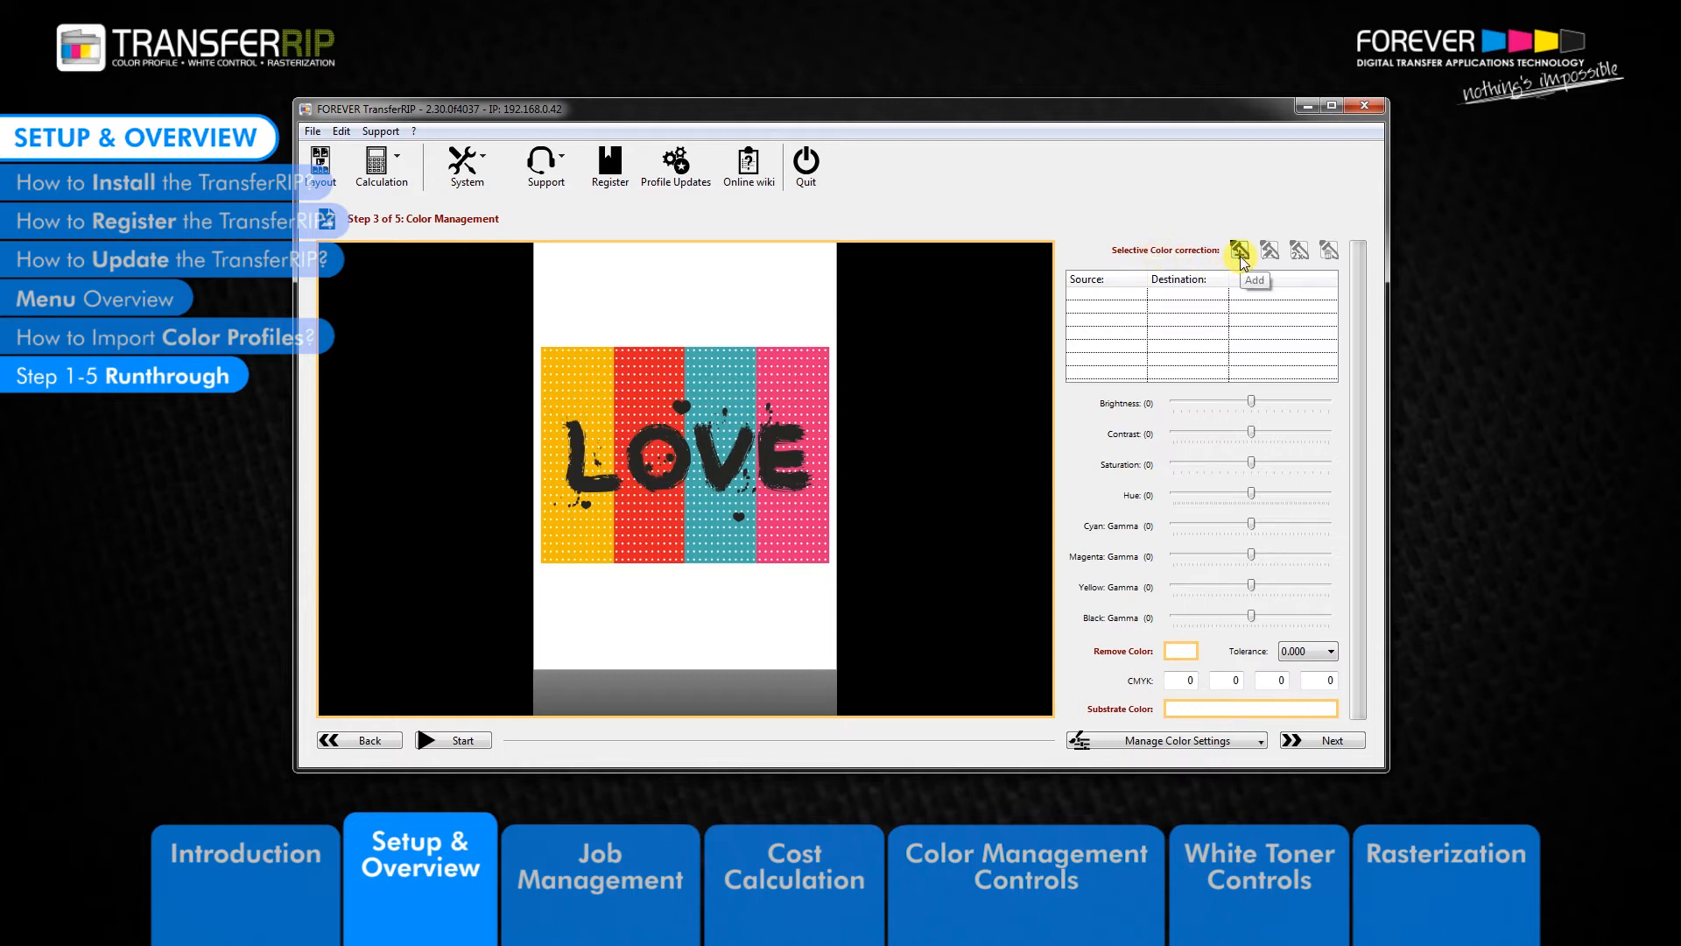
pyautogui.moveTo(1005, 183); pyautogui.dragTo(1043, 179)
pyautogui.click(998, 354)
pyautogui.click(774, 401)
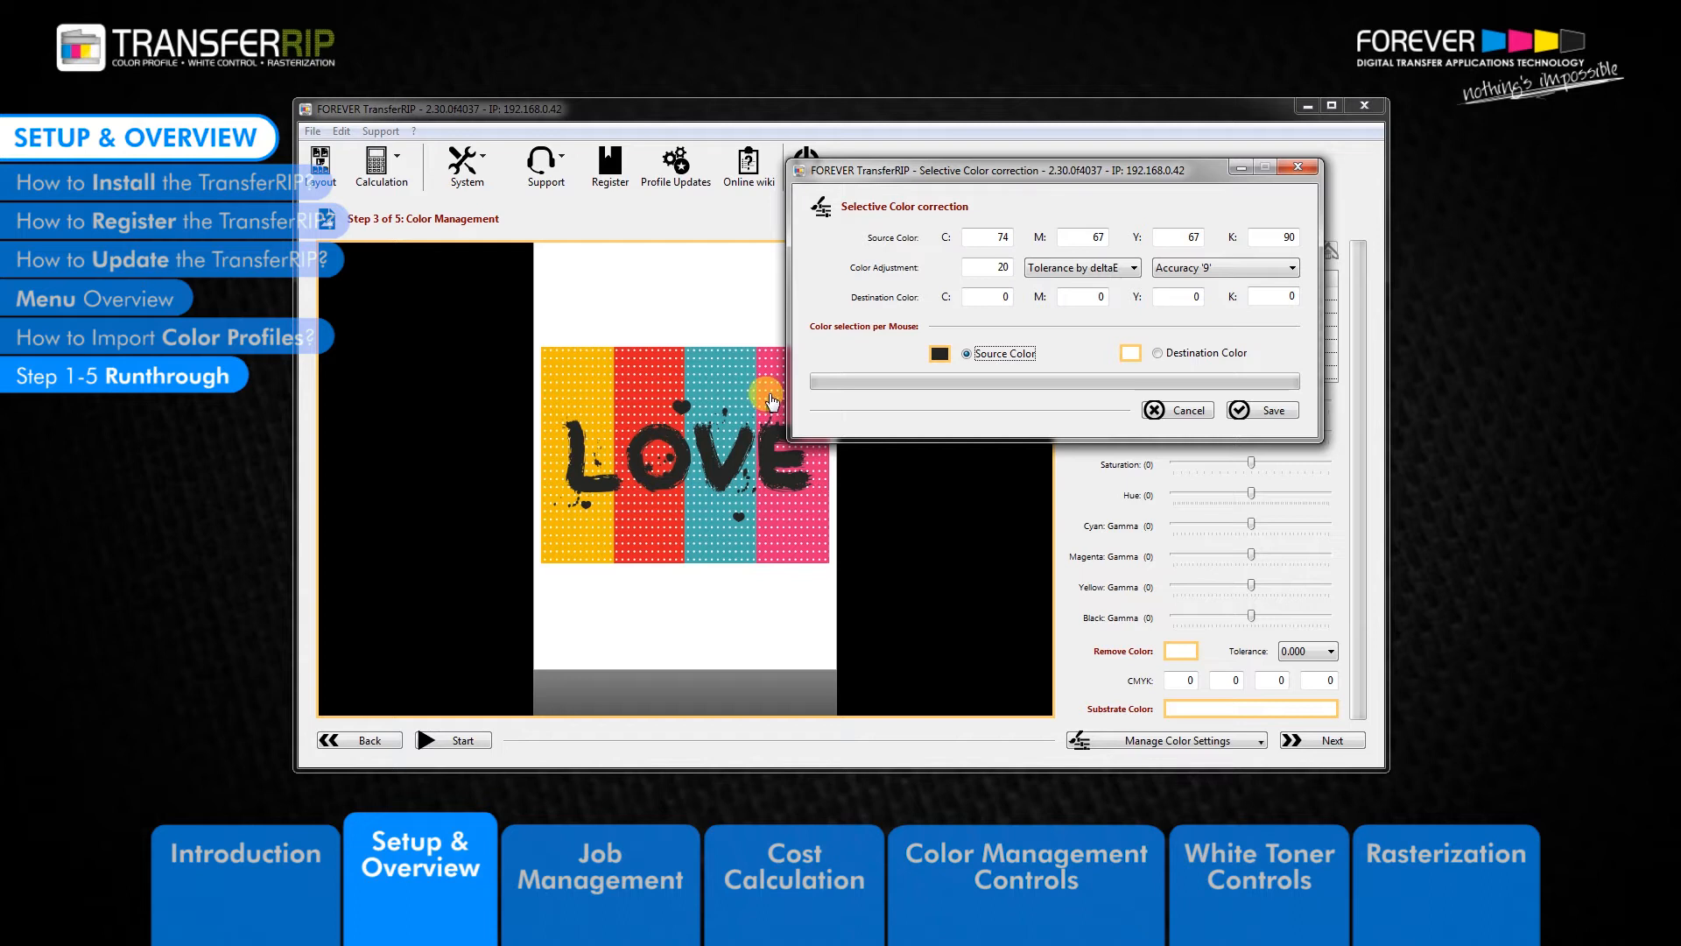
pyautogui.click(1157, 353)
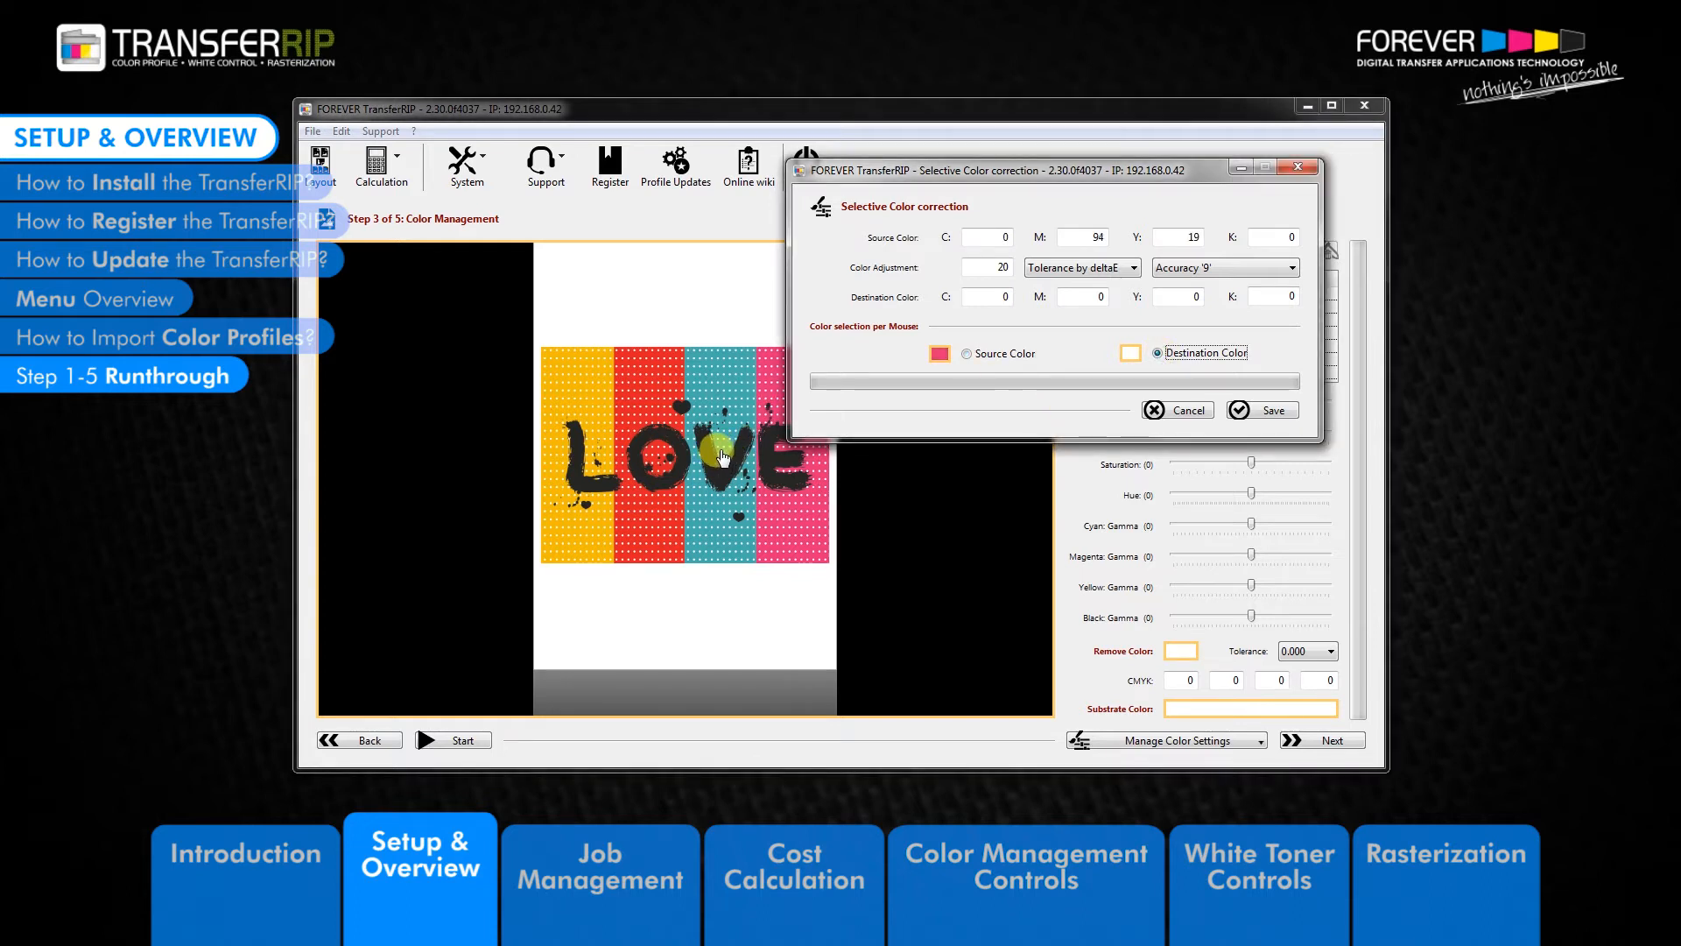
pyautogui.click(720, 451)
pyautogui.click(1263, 410)
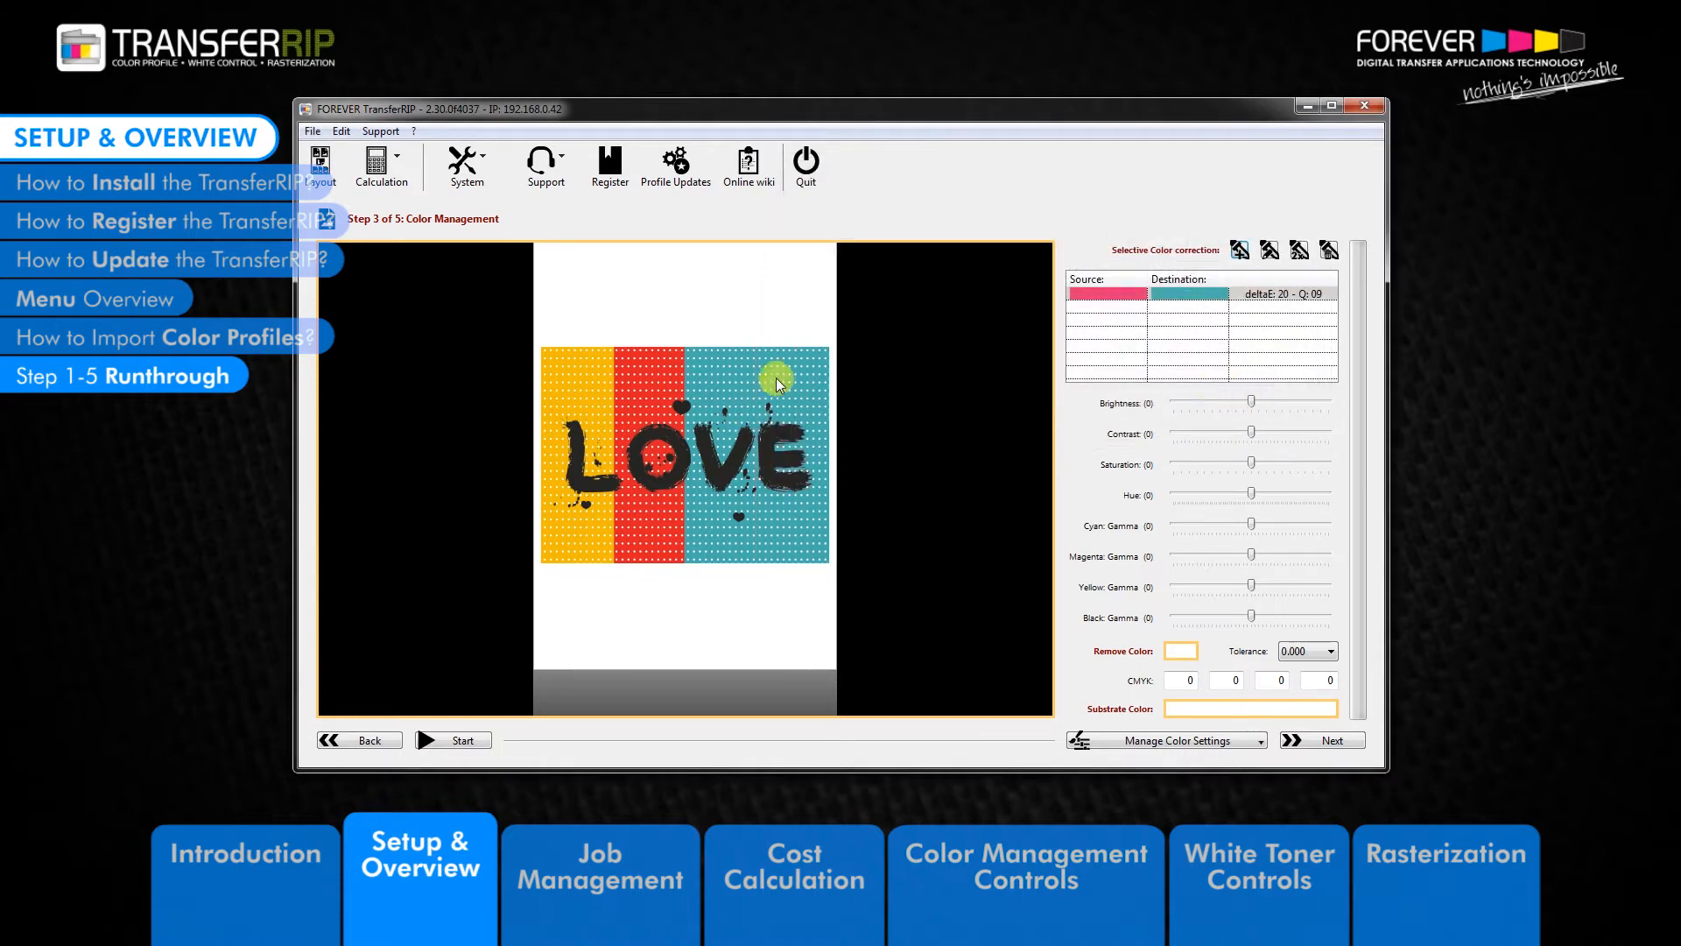
pyautogui.click(1208, 294)
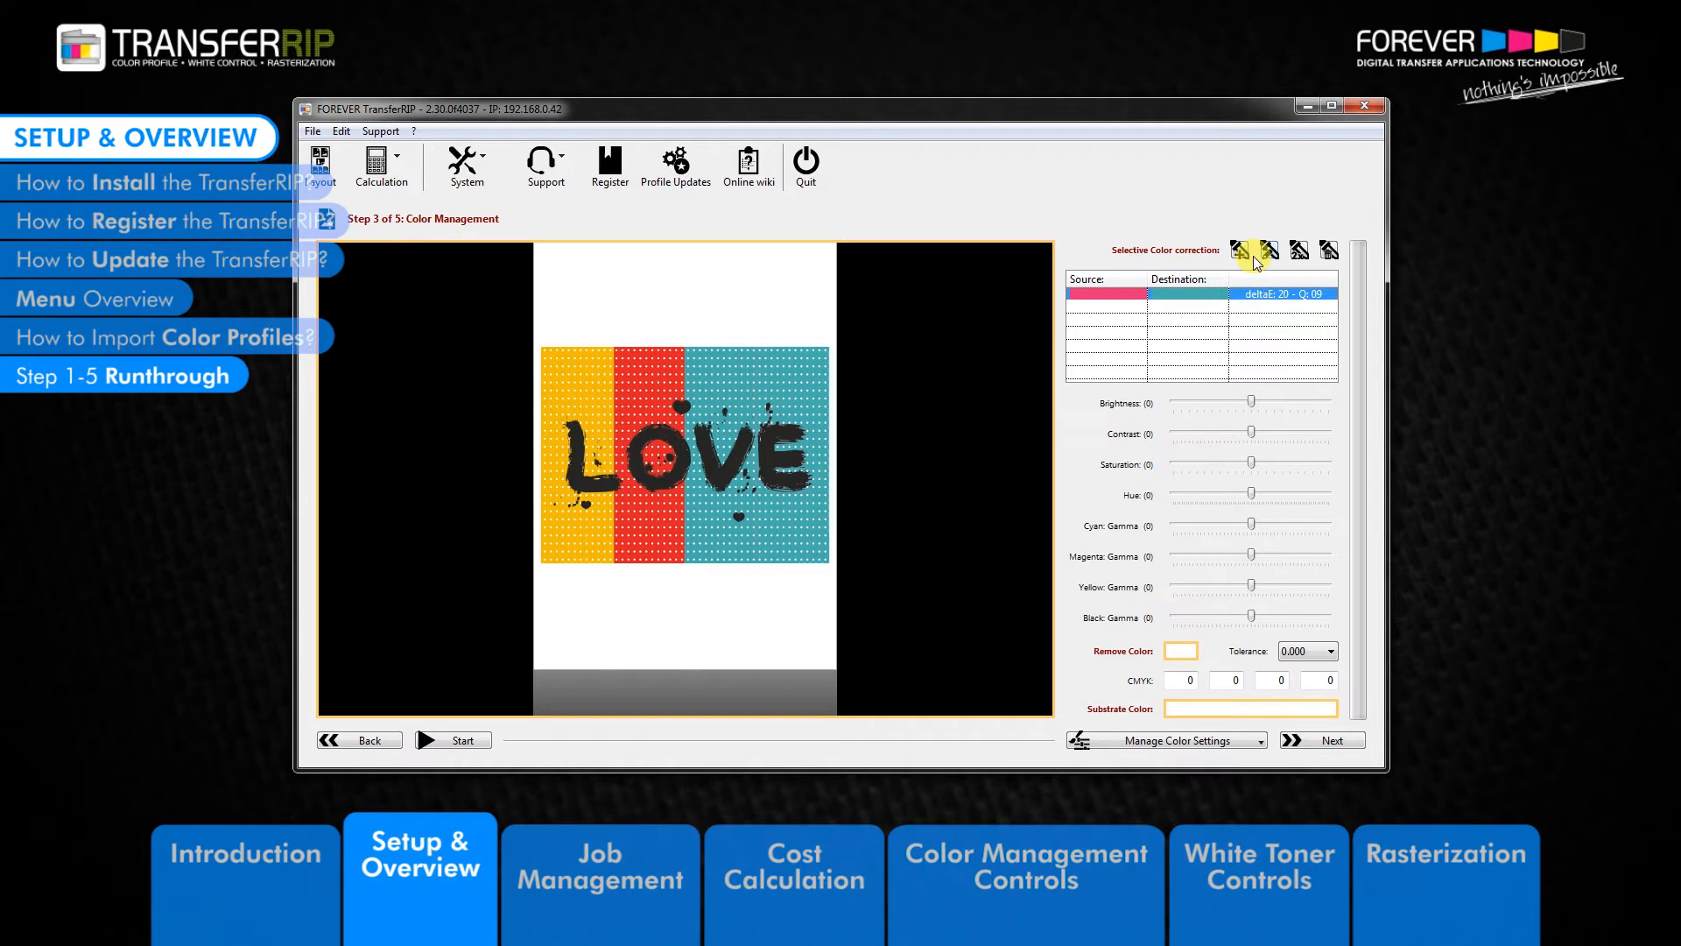
pyautogui.click(1329, 253)
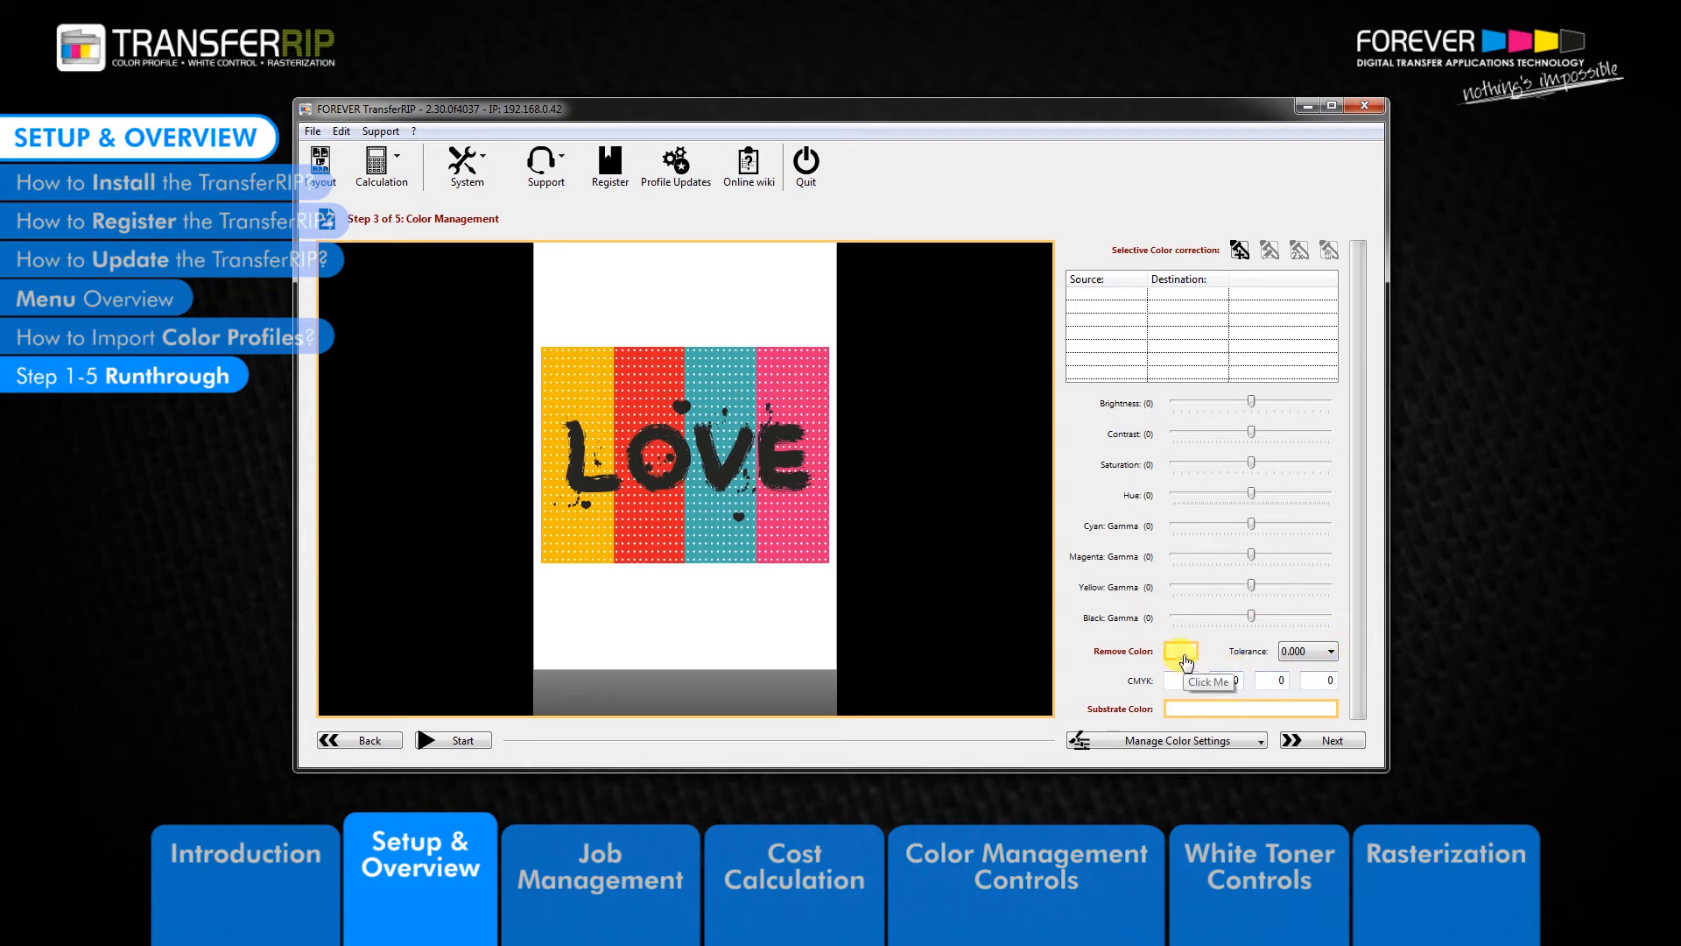
# Remove the black of the LOVE lettering by sampling it and raising the tolerance, and reset the tolerance to 0.000.
pyautogui.click(1182, 653)
pyautogui.moveTo(836, 230); pyautogui.dragTo(1189, 267)
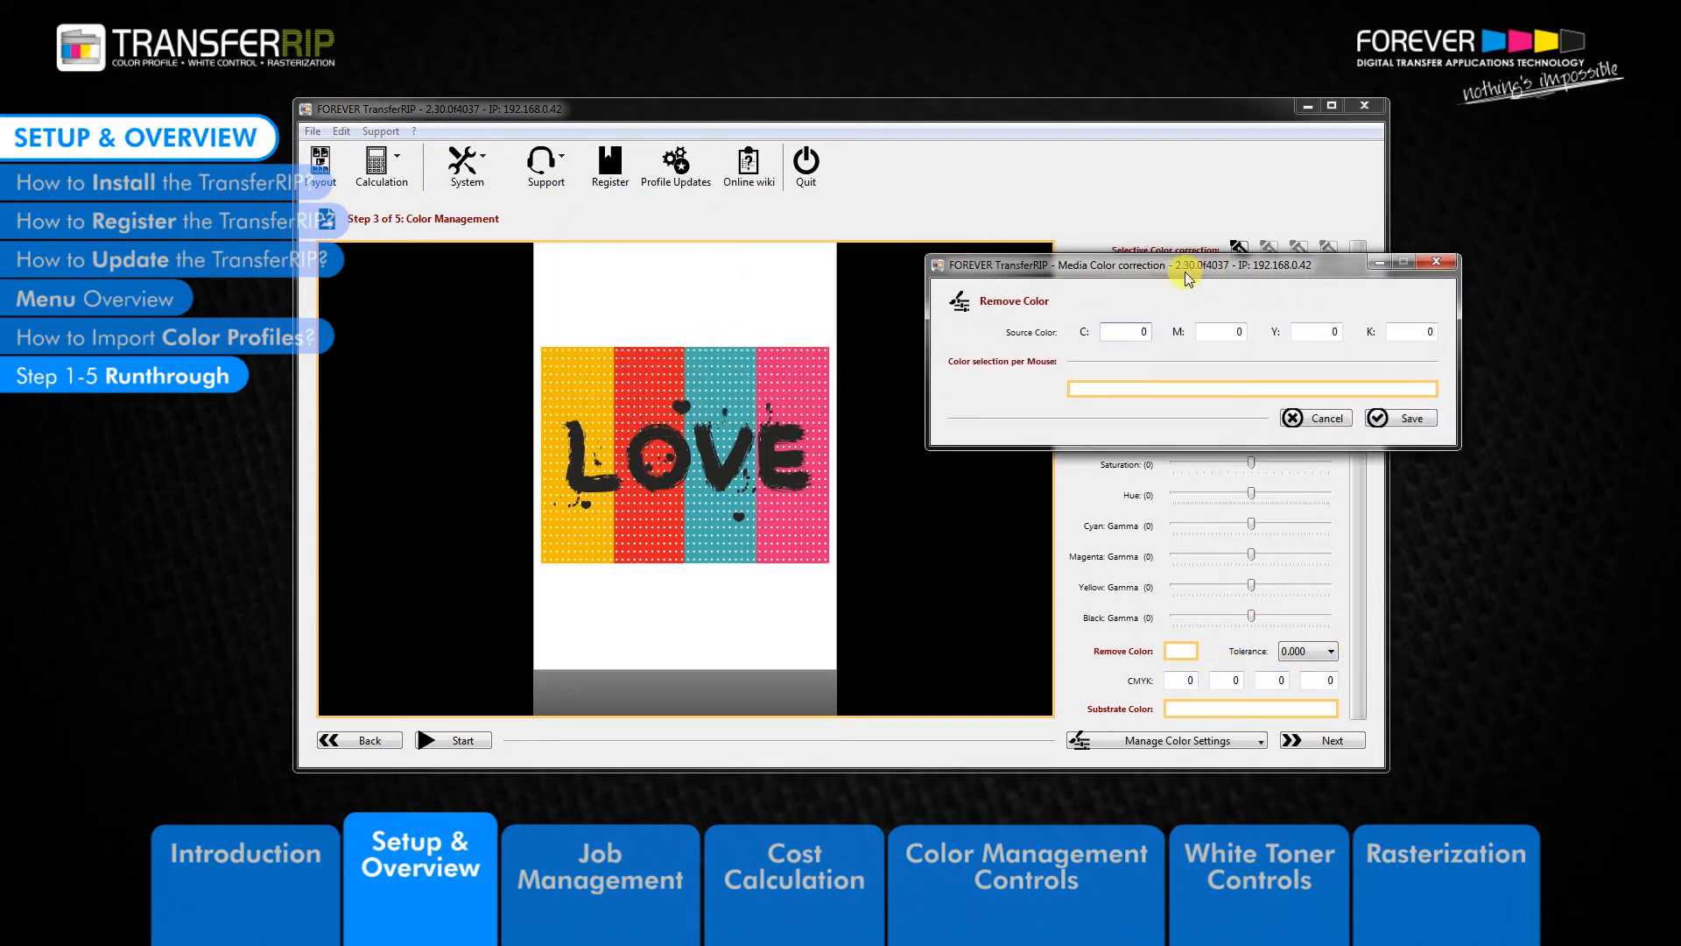
pyautogui.click(741, 481)
pyautogui.click(1401, 418)
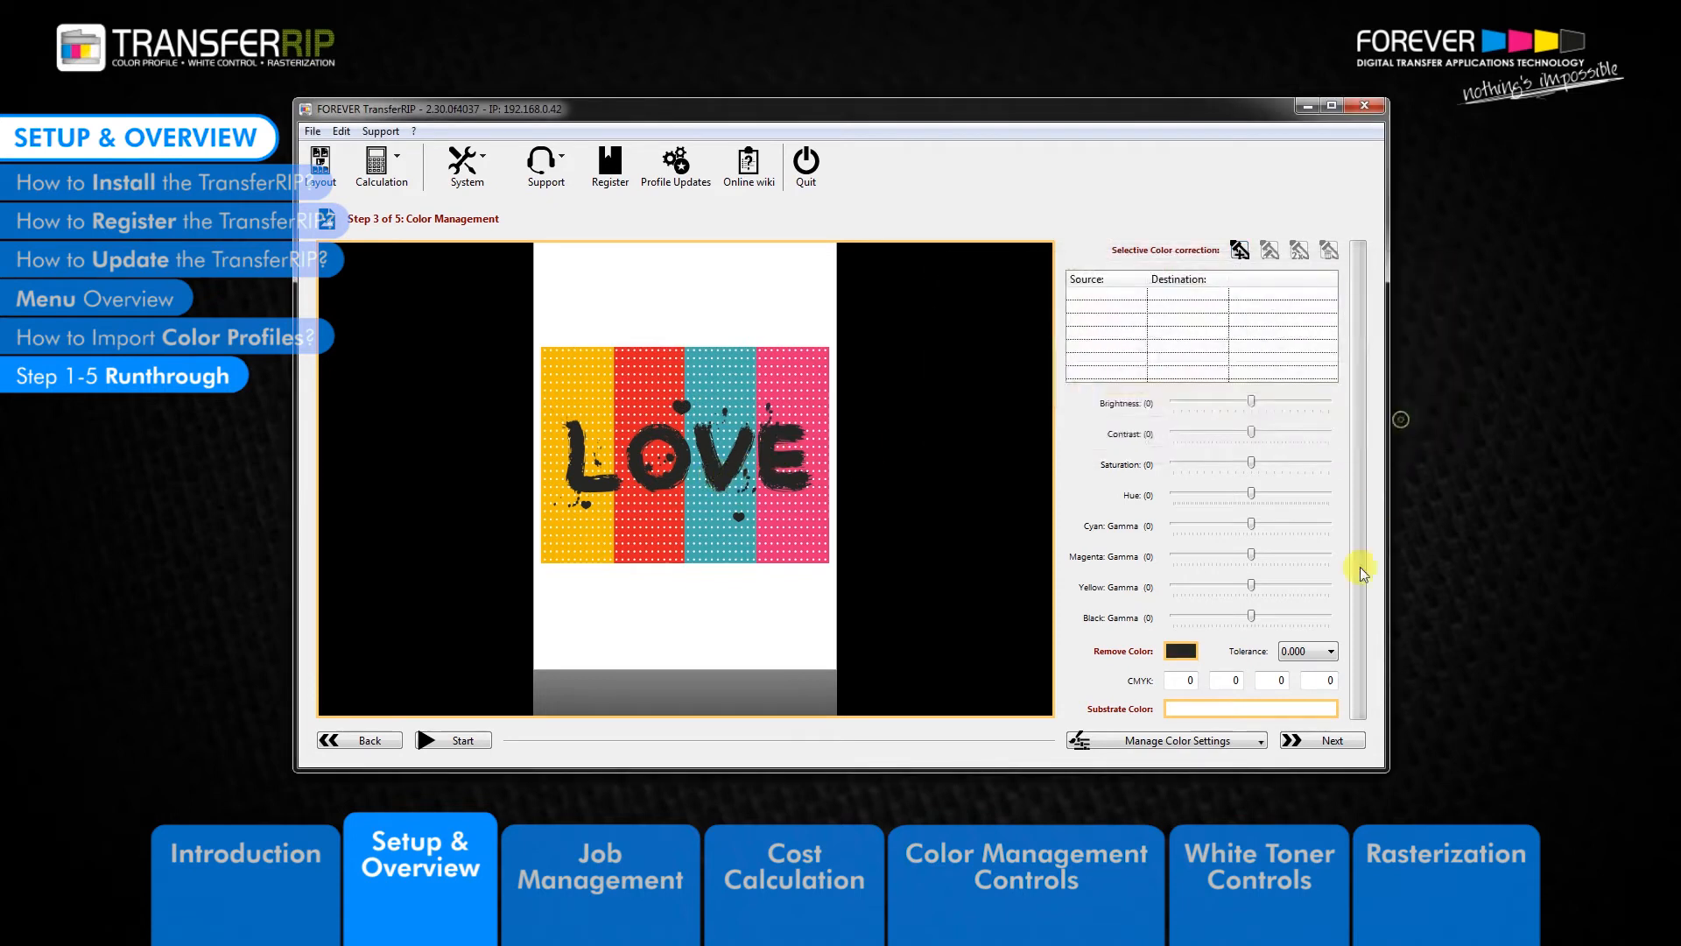
pyautogui.click(1319, 663)
pyautogui.click(1296, 350)
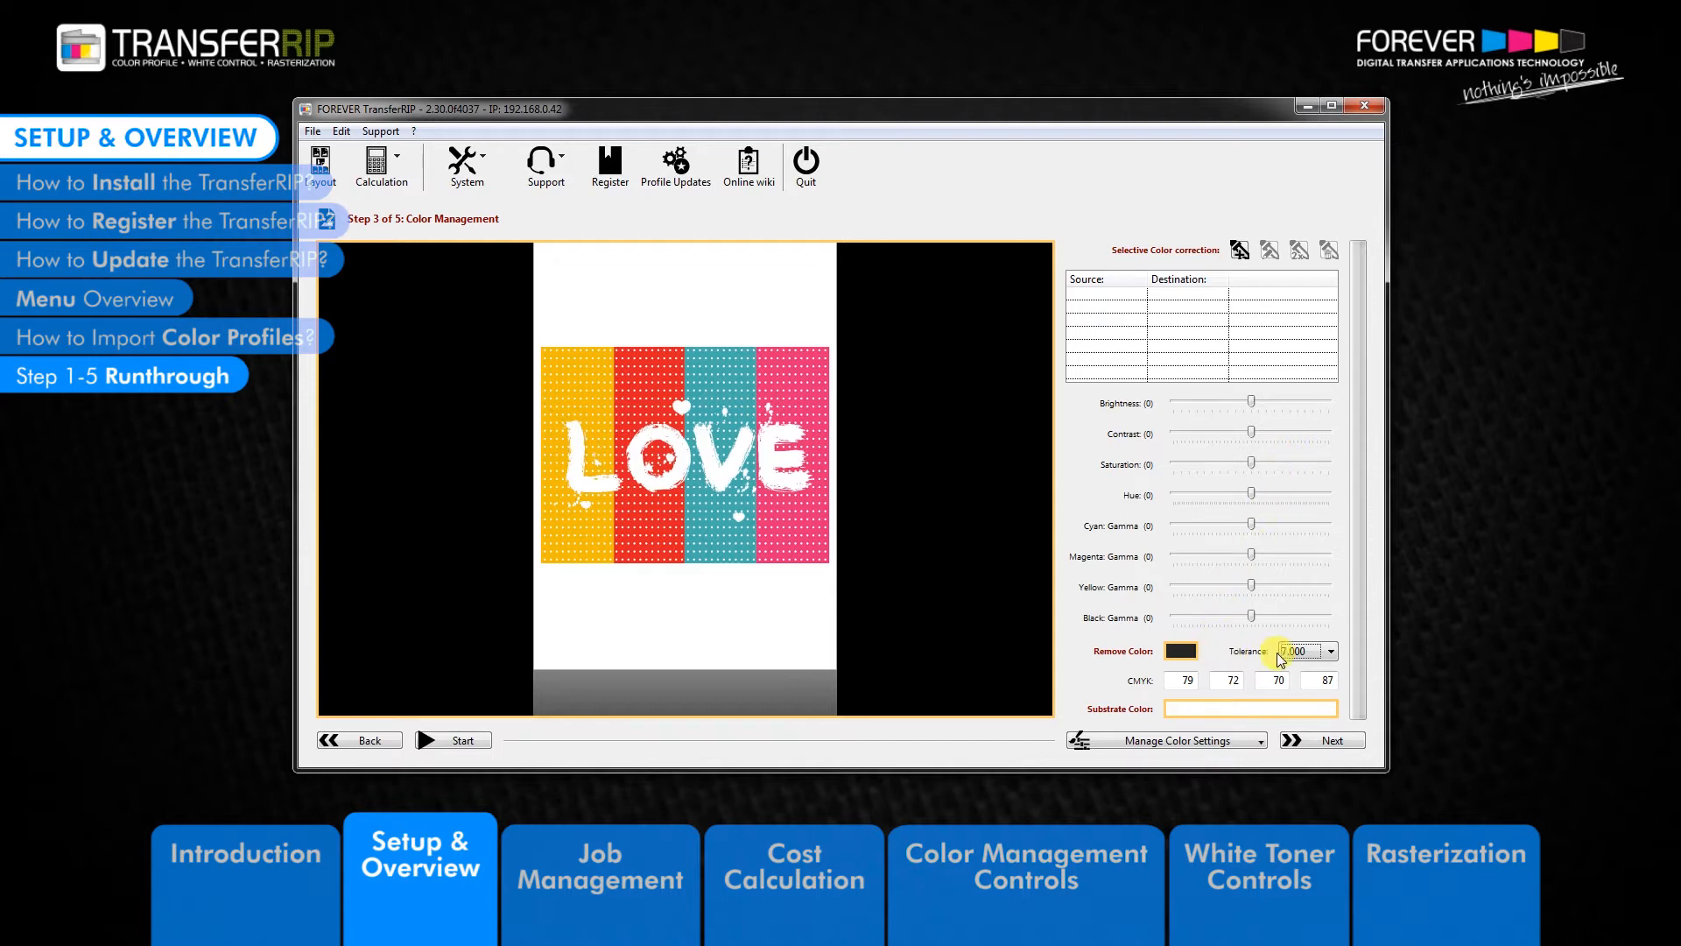
pyautogui.click(1331, 653)
pyautogui.click(1295, 250)
# Preview the design on a bright pink substrate color, and change the substrate color to blue.
pyautogui.click(1189, 710)
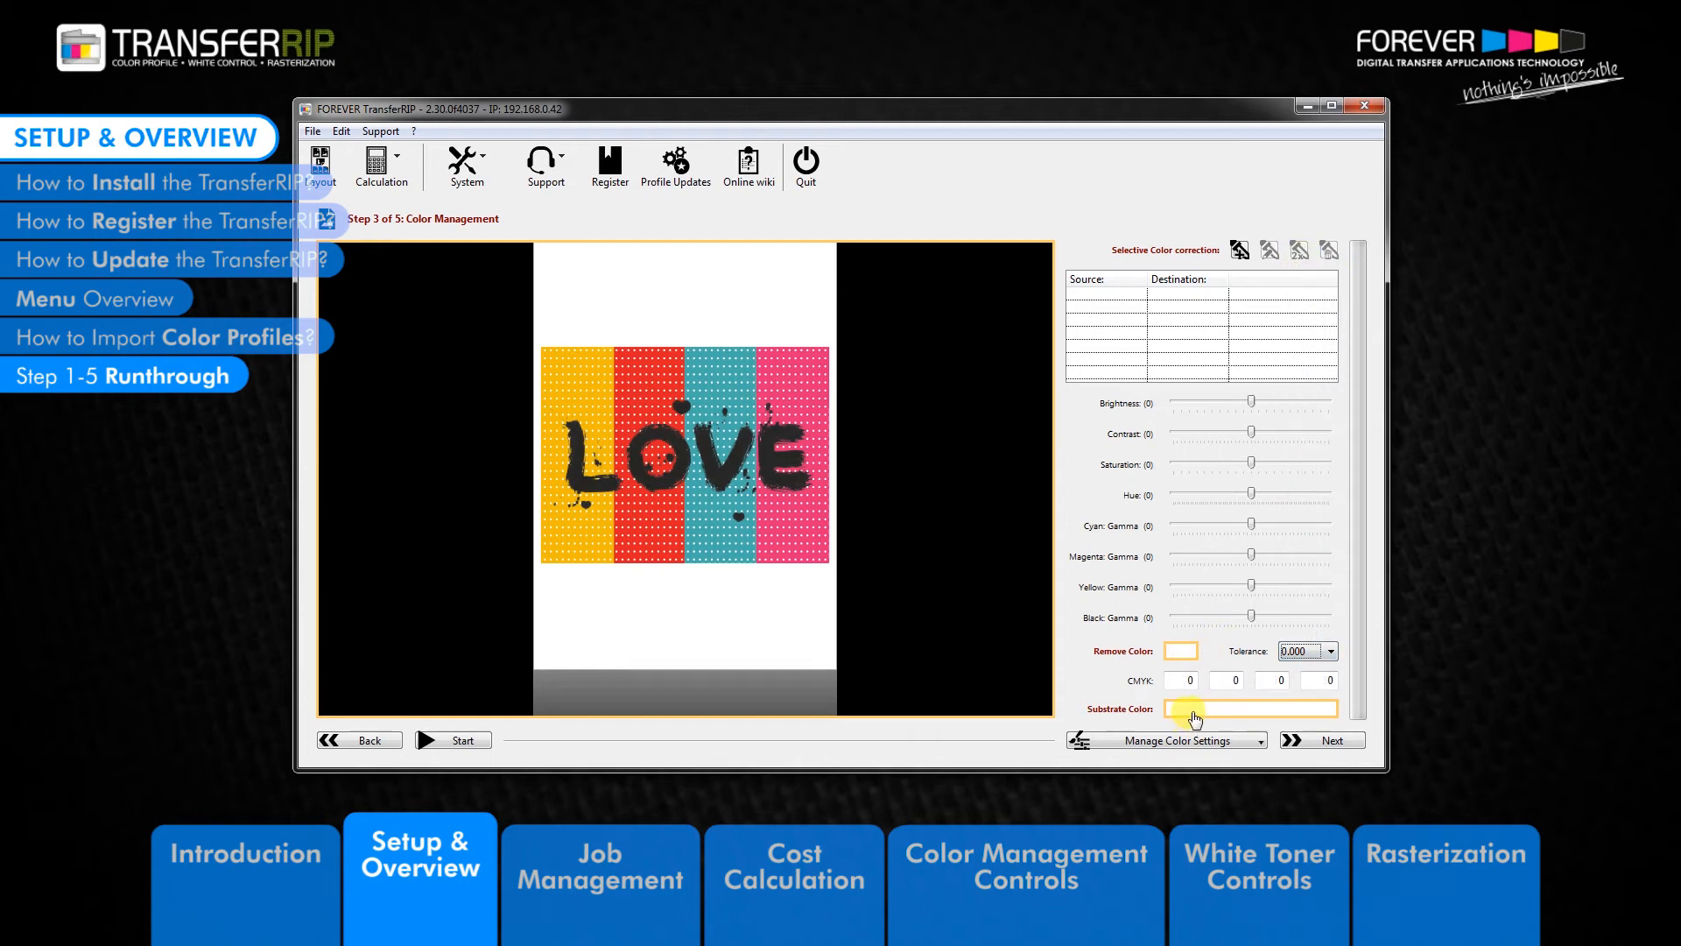
pyautogui.click(479, 231)
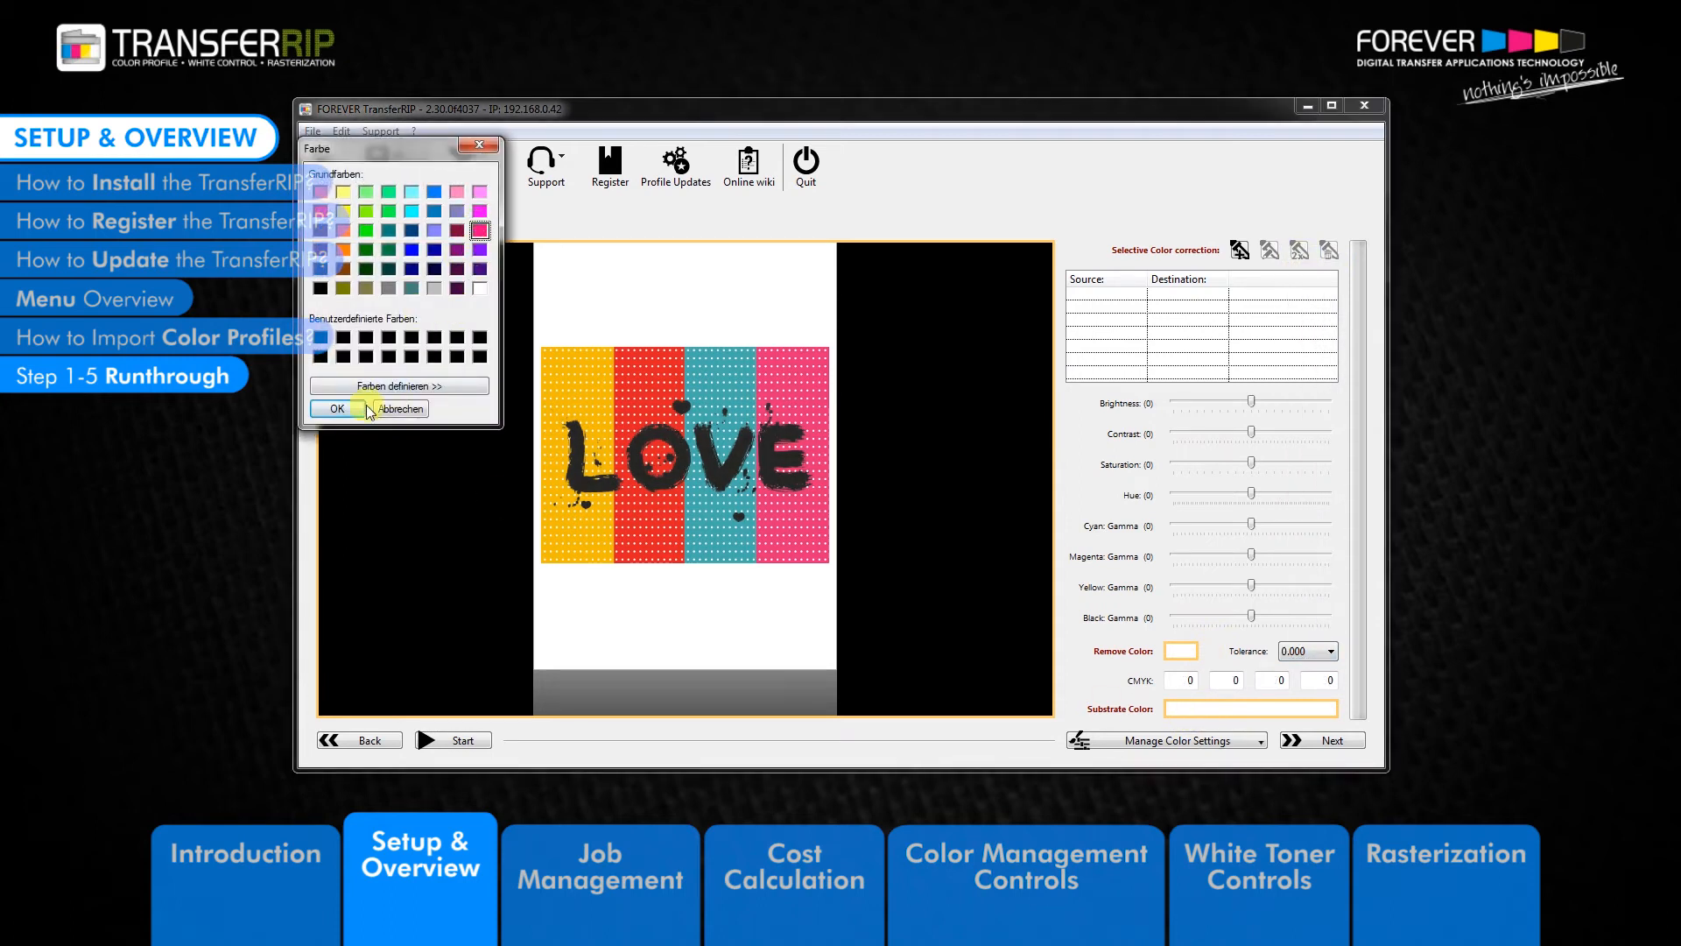
pyautogui.click(337, 409)
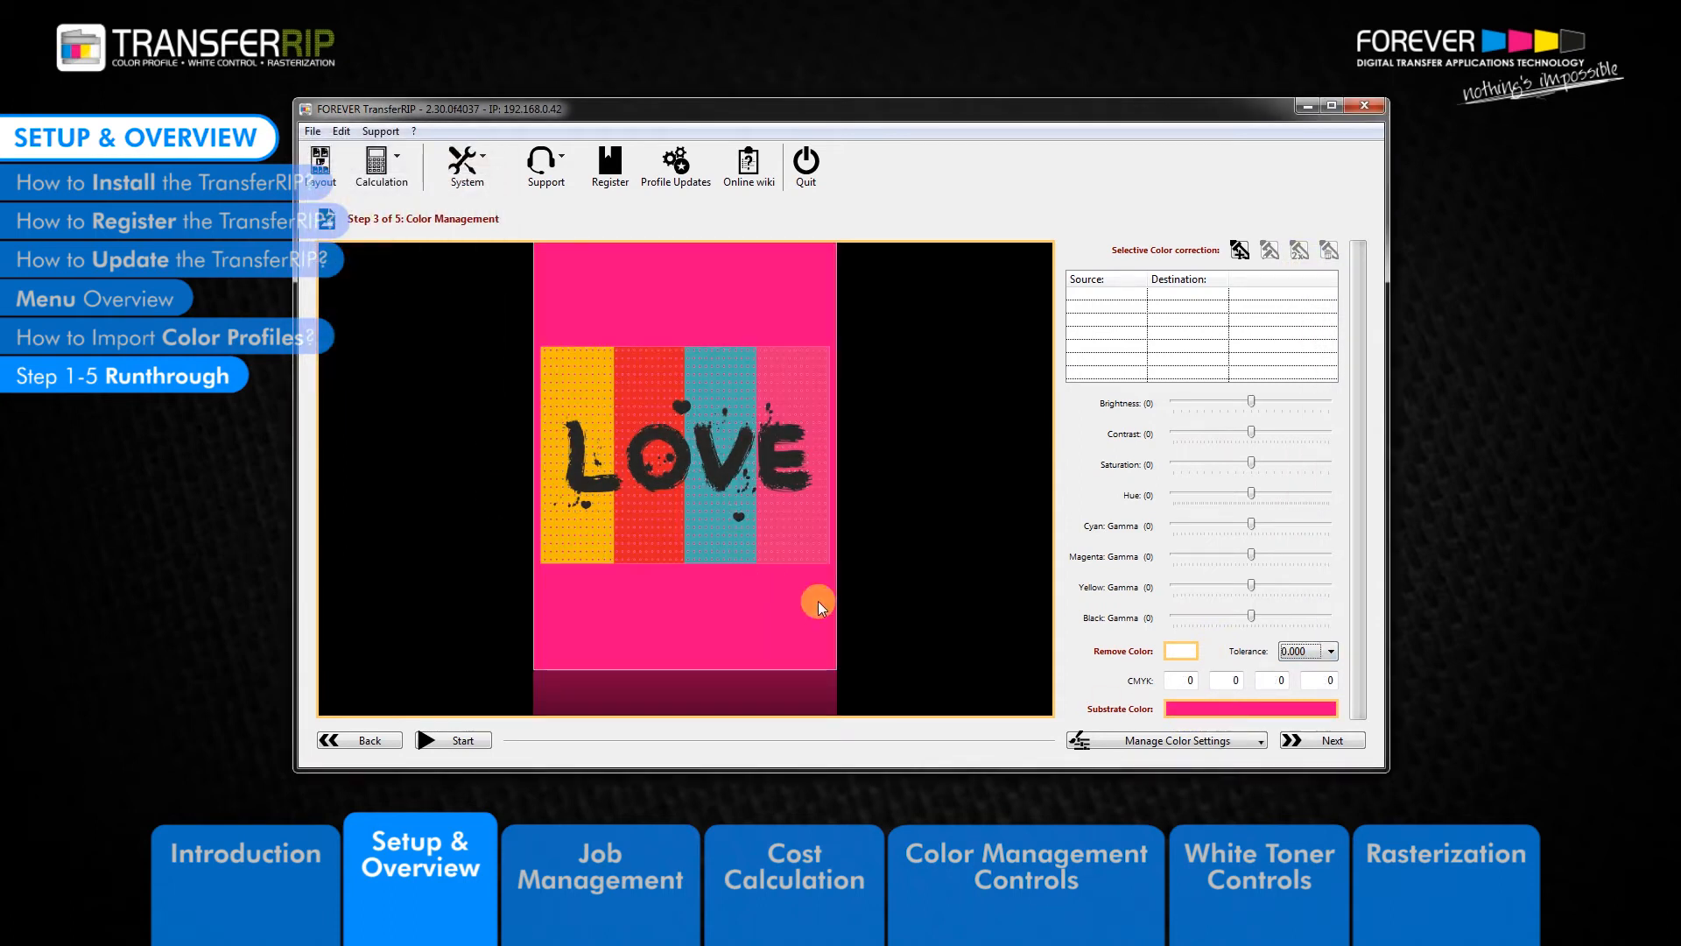
pyautogui.click(1201, 708)
pyautogui.click(434, 192)
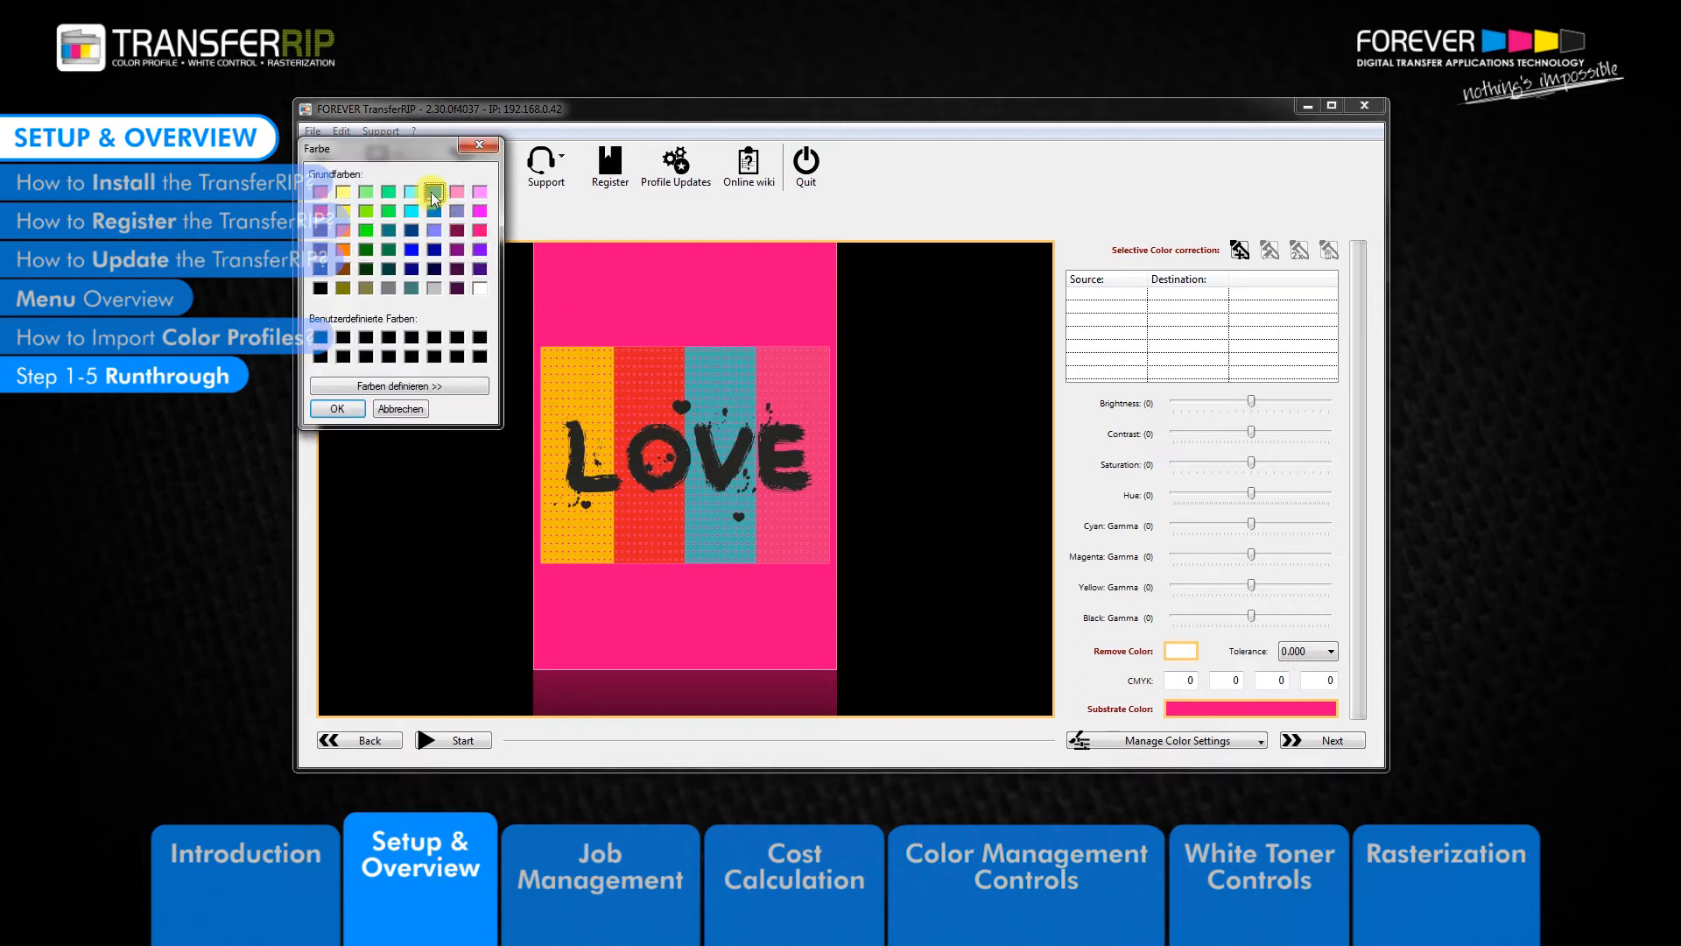
pyautogui.click(337, 409)
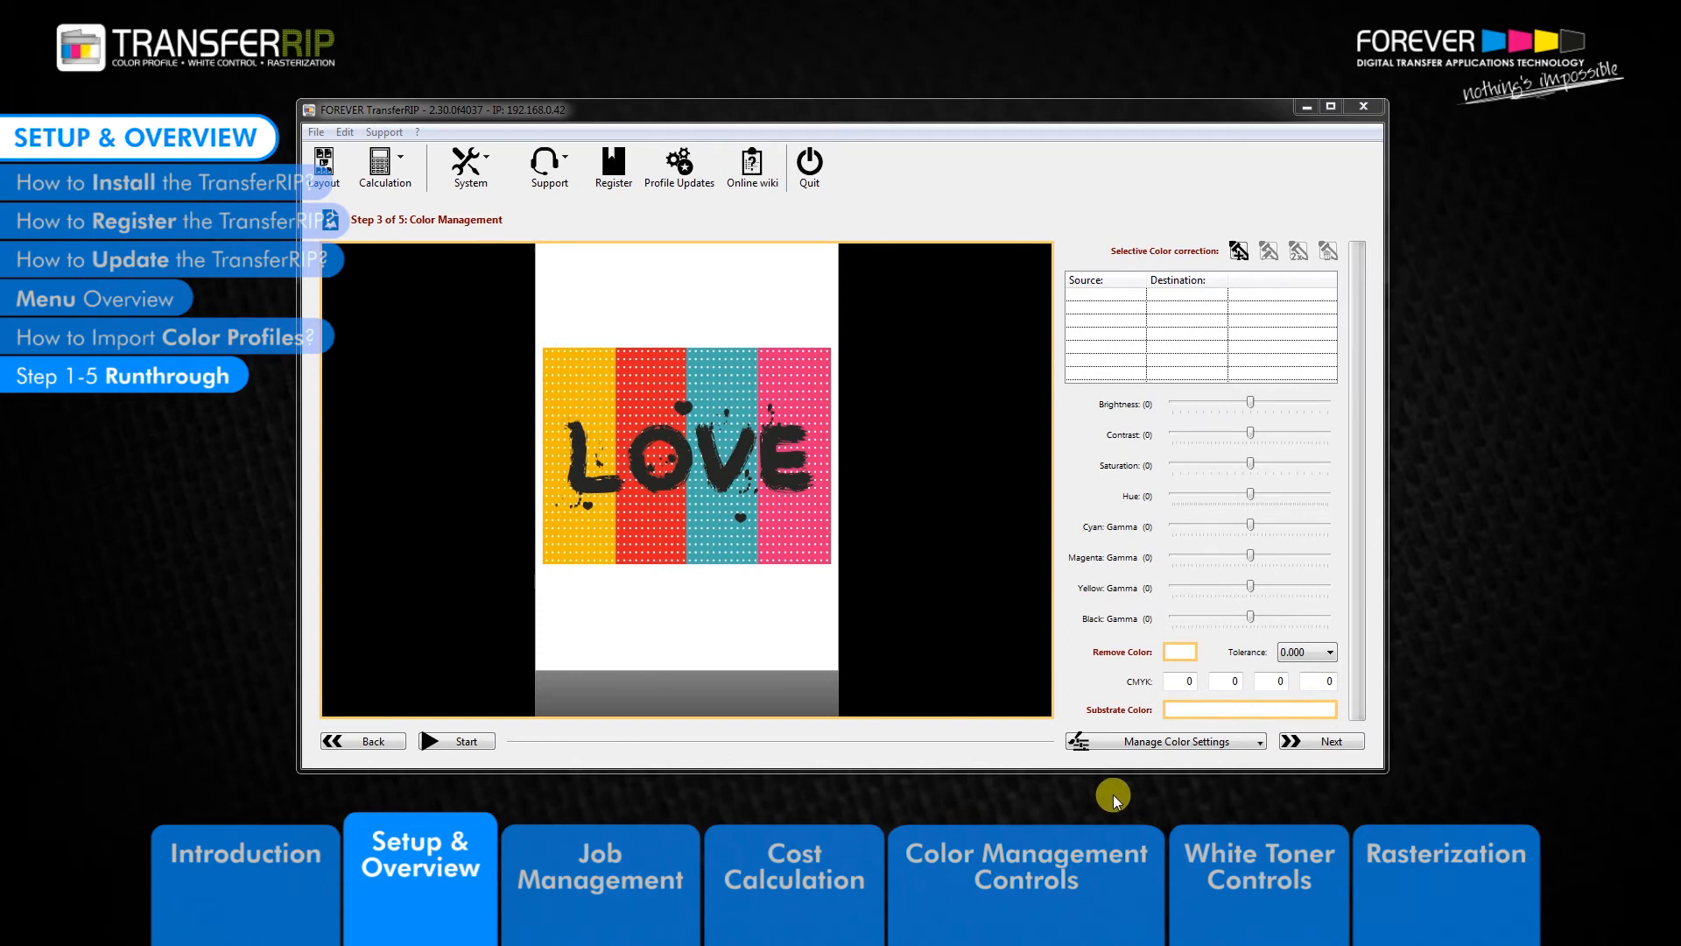
# Save the current color settings under the name "reset".
pyautogui.click(1197, 746)
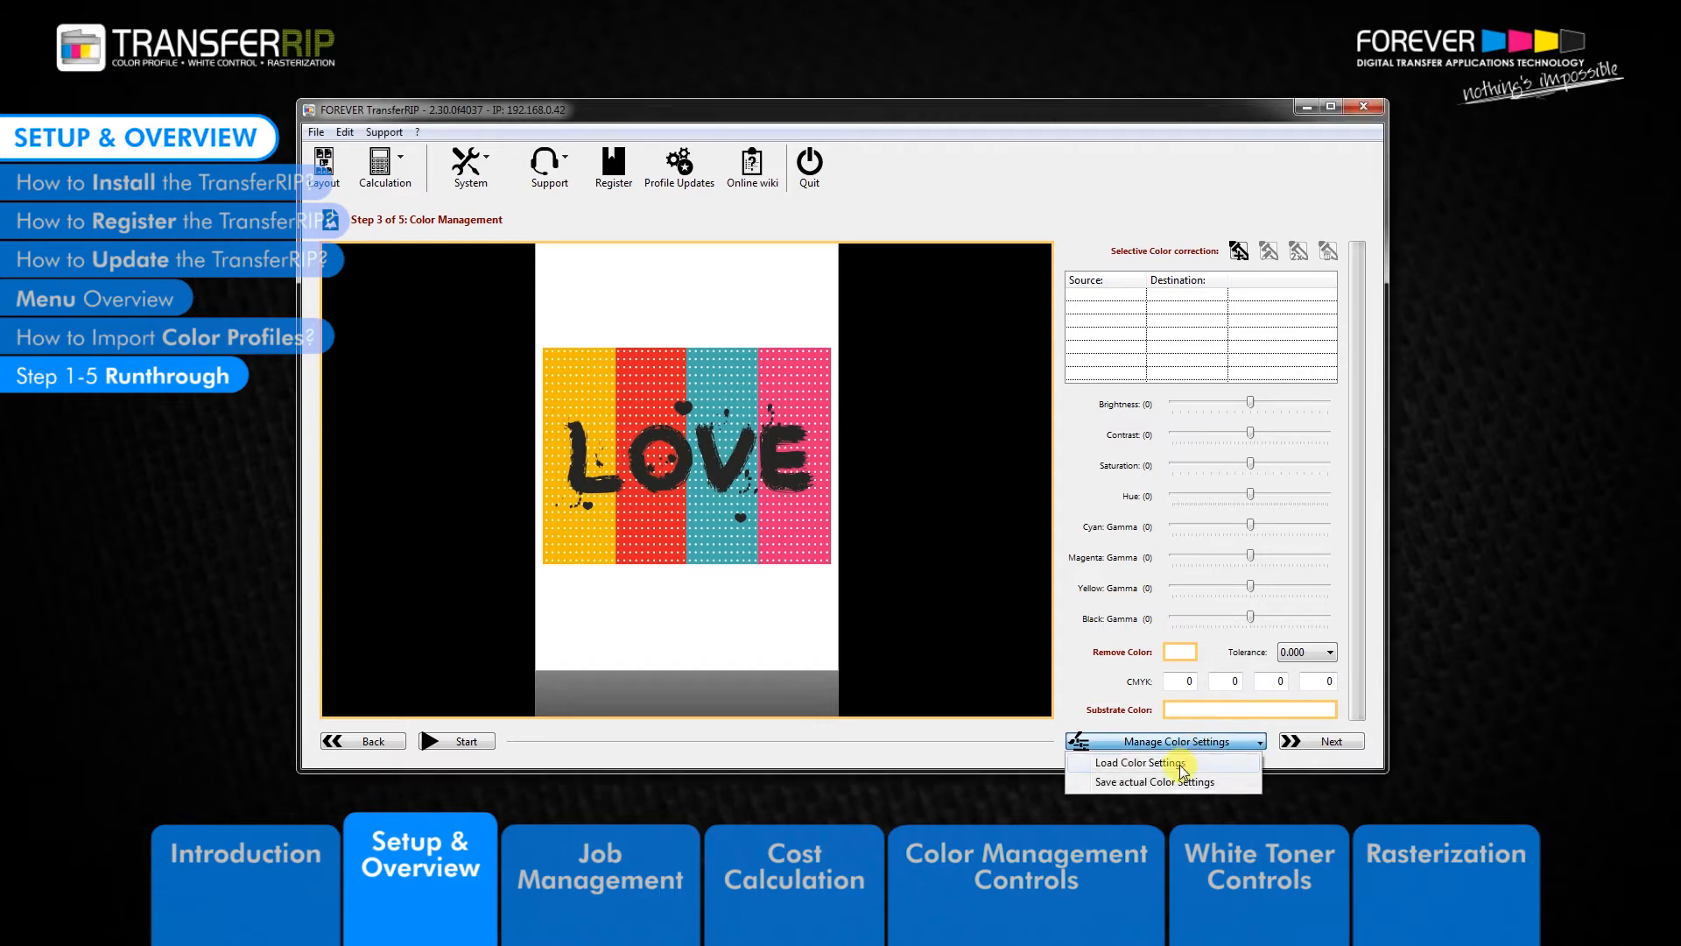
pyautogui.click(1183, 782)
pyautogui.write('reset')
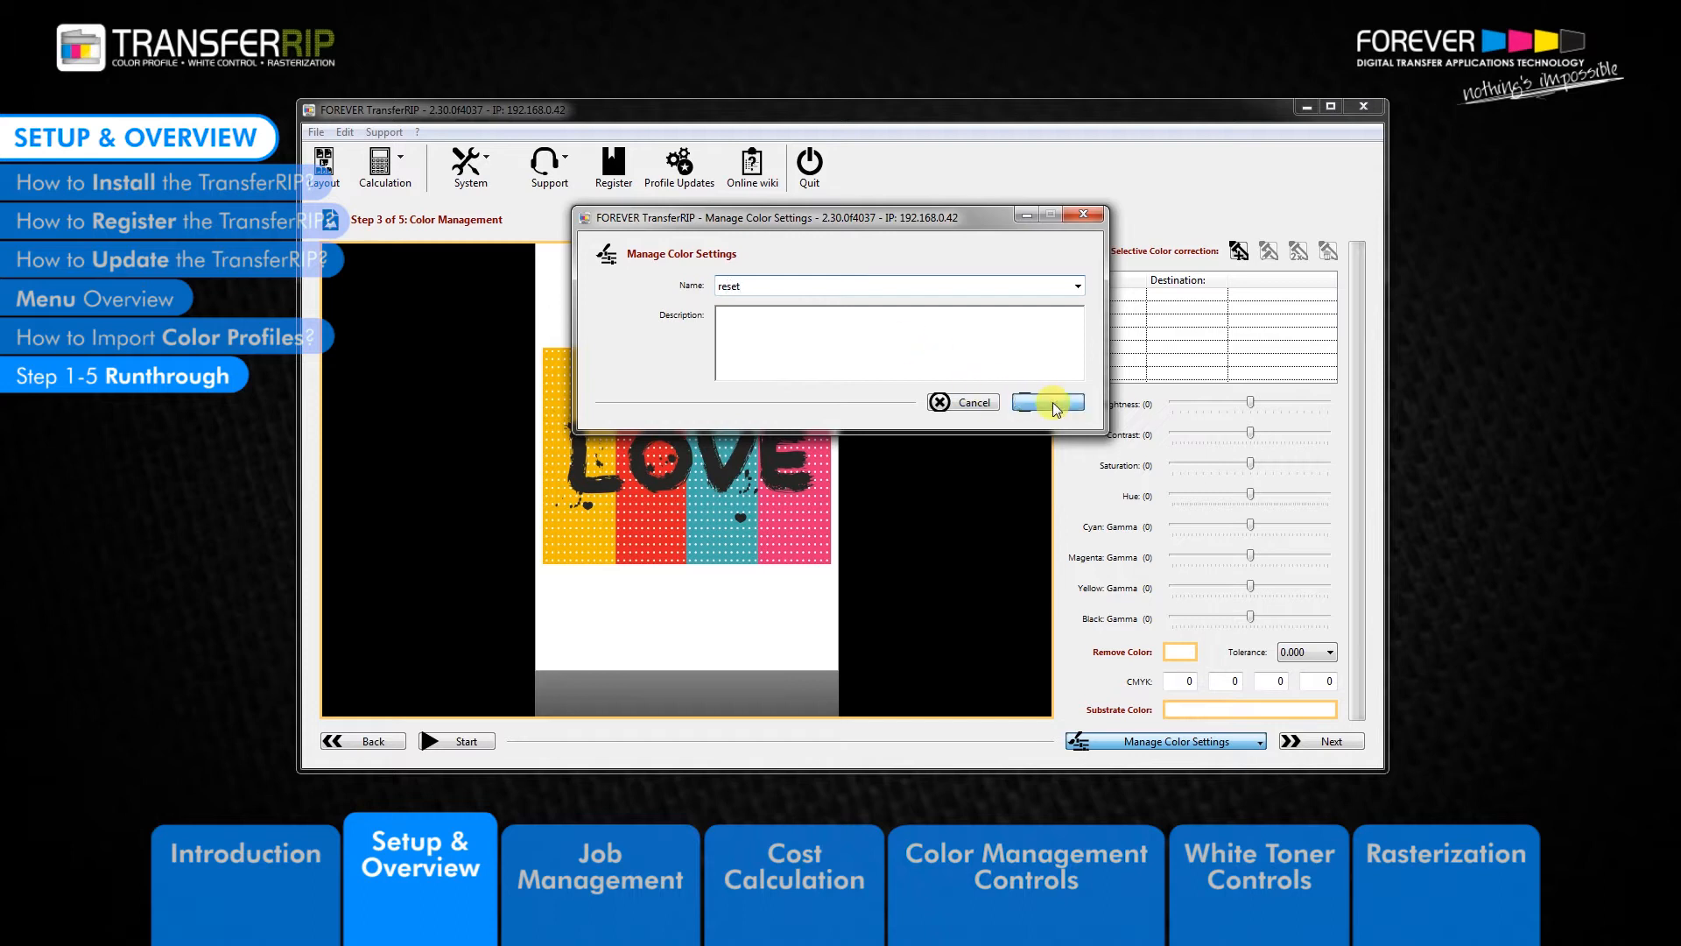
pyautogui.click(1051, 402)
# Load the saved color settings named "changes" onto the design.
pyautogui.click(1210, 743)
pyautogui.click(1207, 759)
pyautogui.click(646, 190)
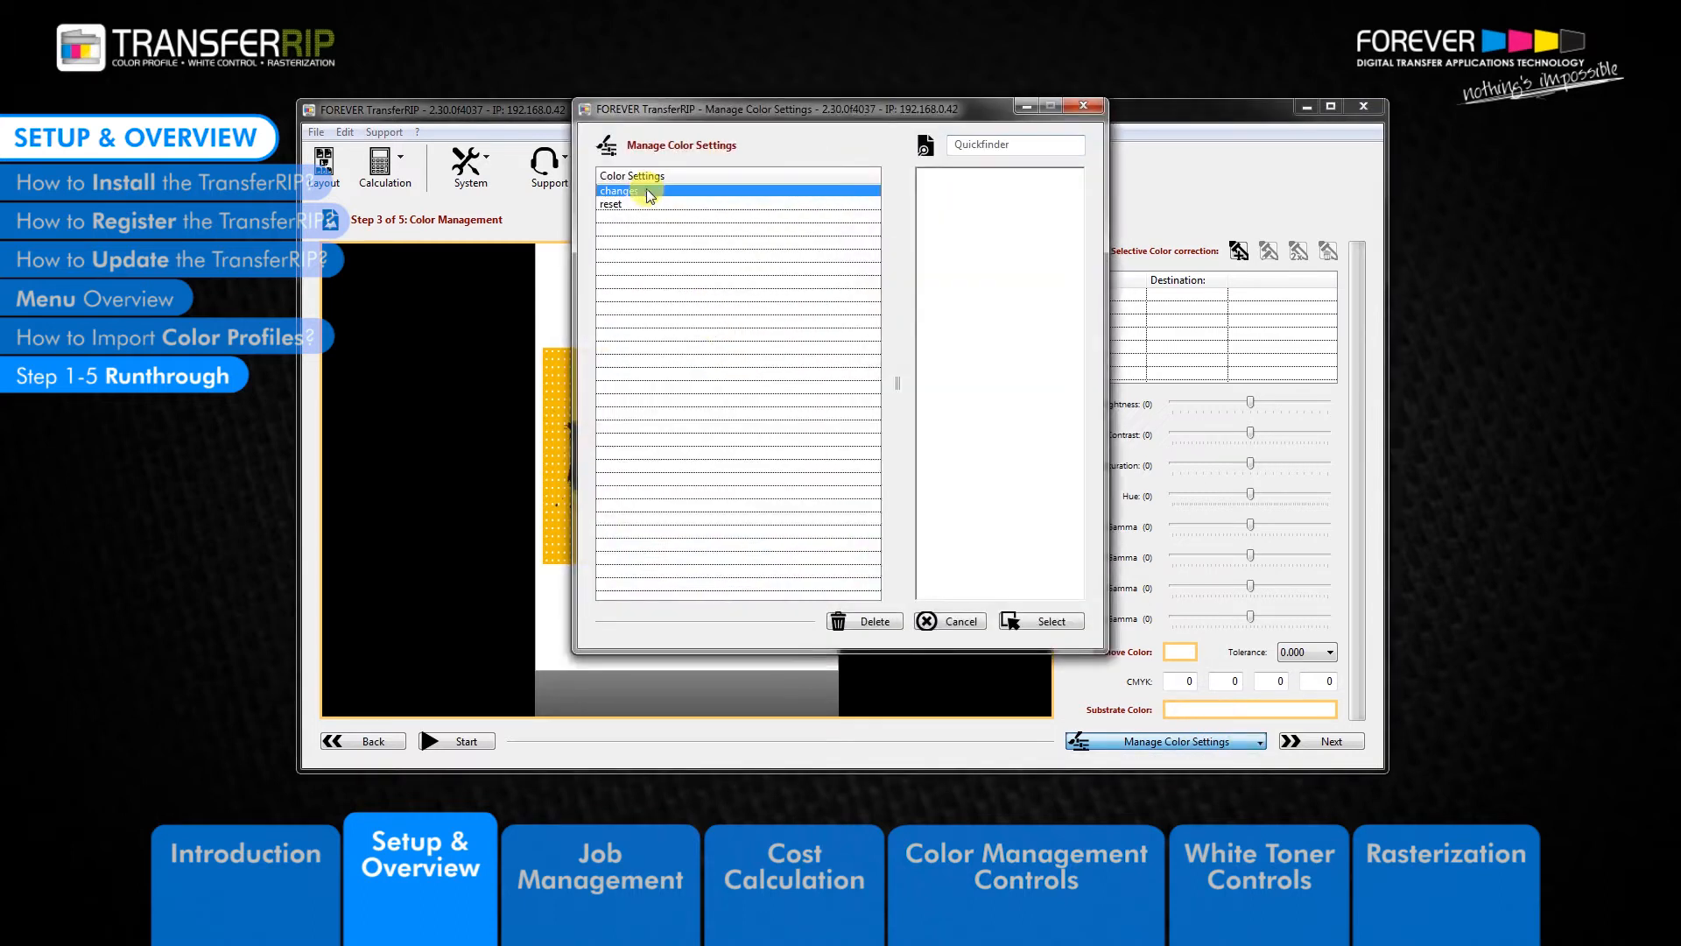
pyautogui.click(1053, 625)
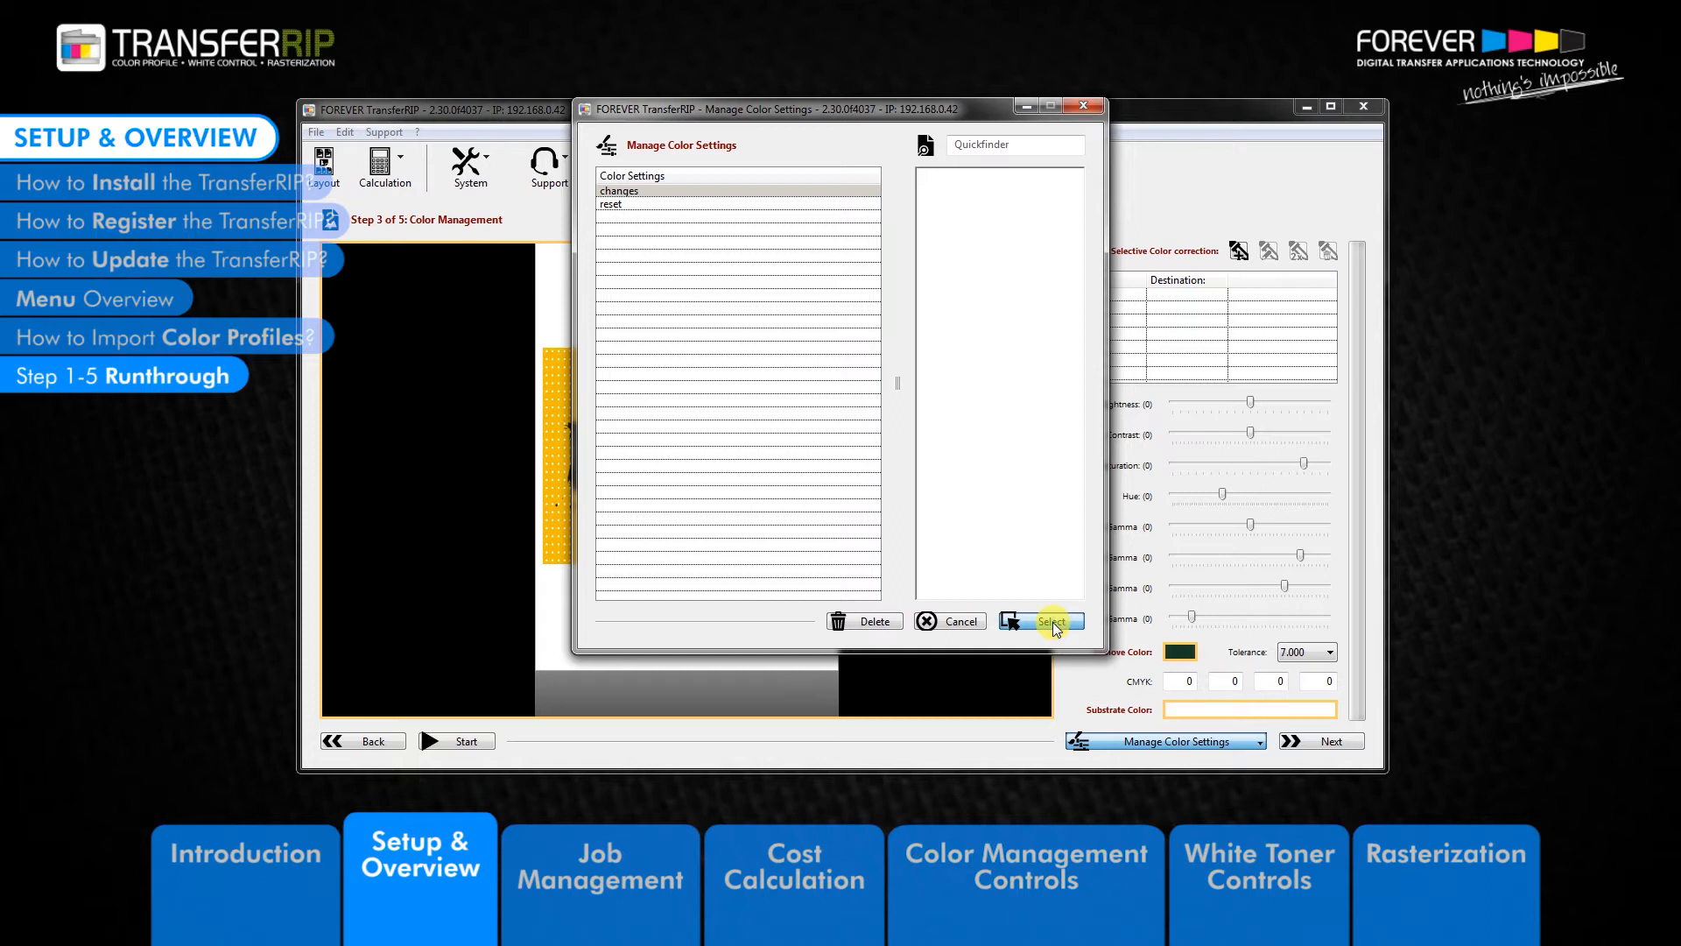
# Load the saved color settings named "reset" and proceed to the control of the spot channel.
pyautogui.click(1178, 742)
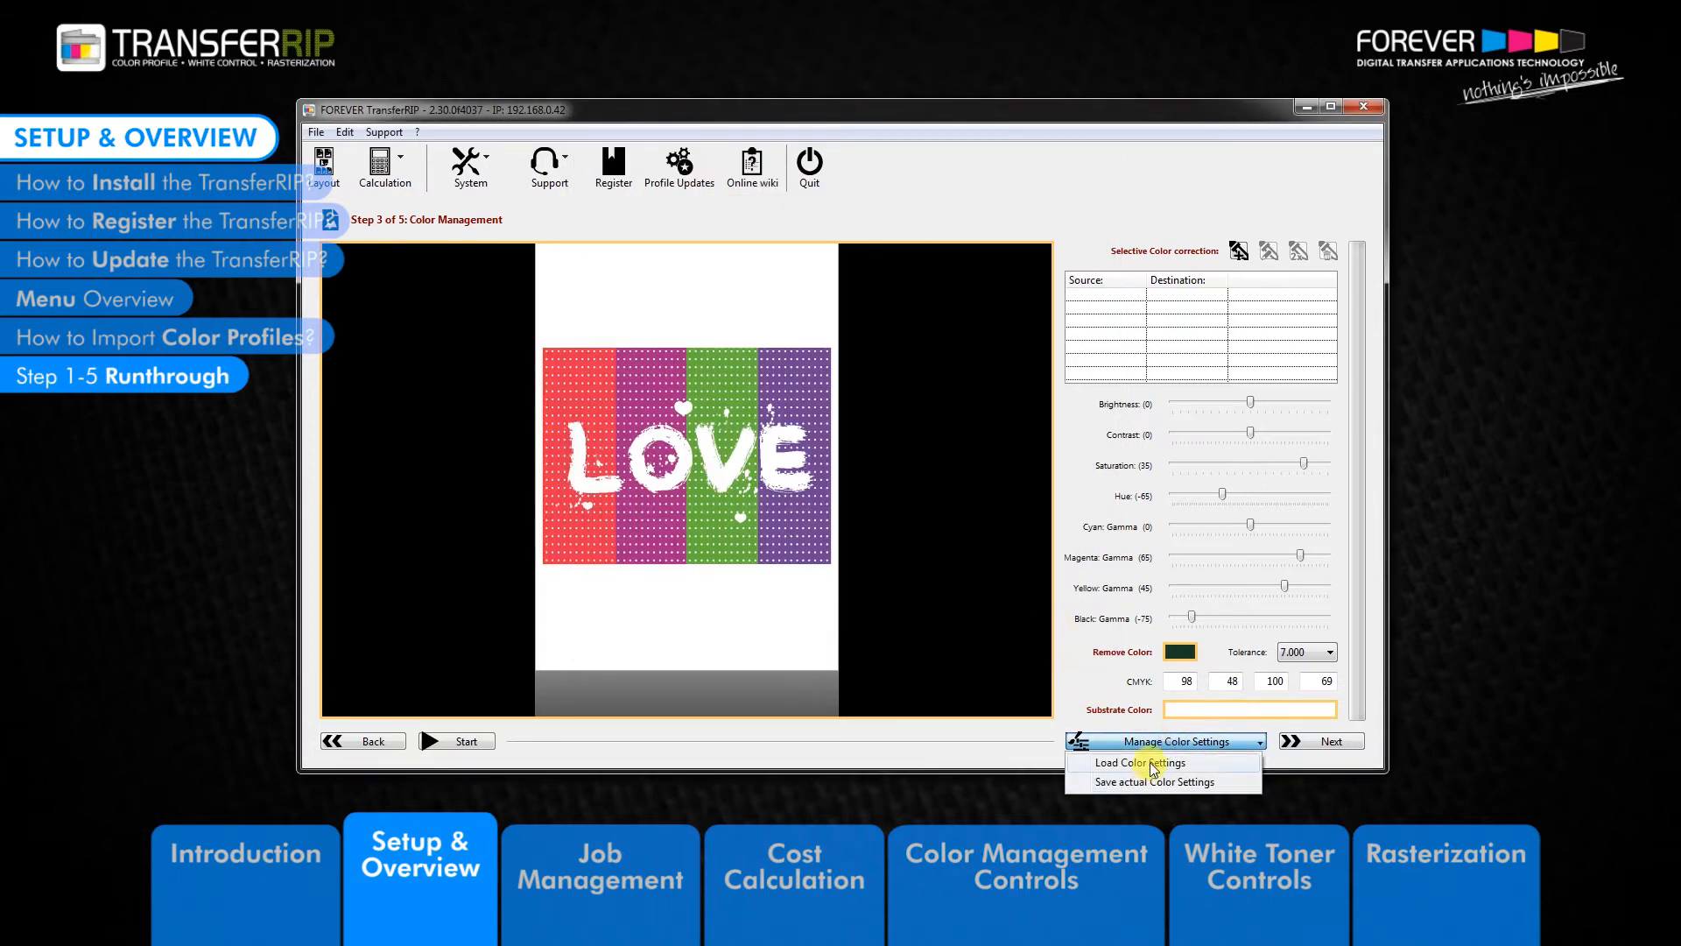
pyautogui.click(1150, 762)
pyautogui.click(612, 204)
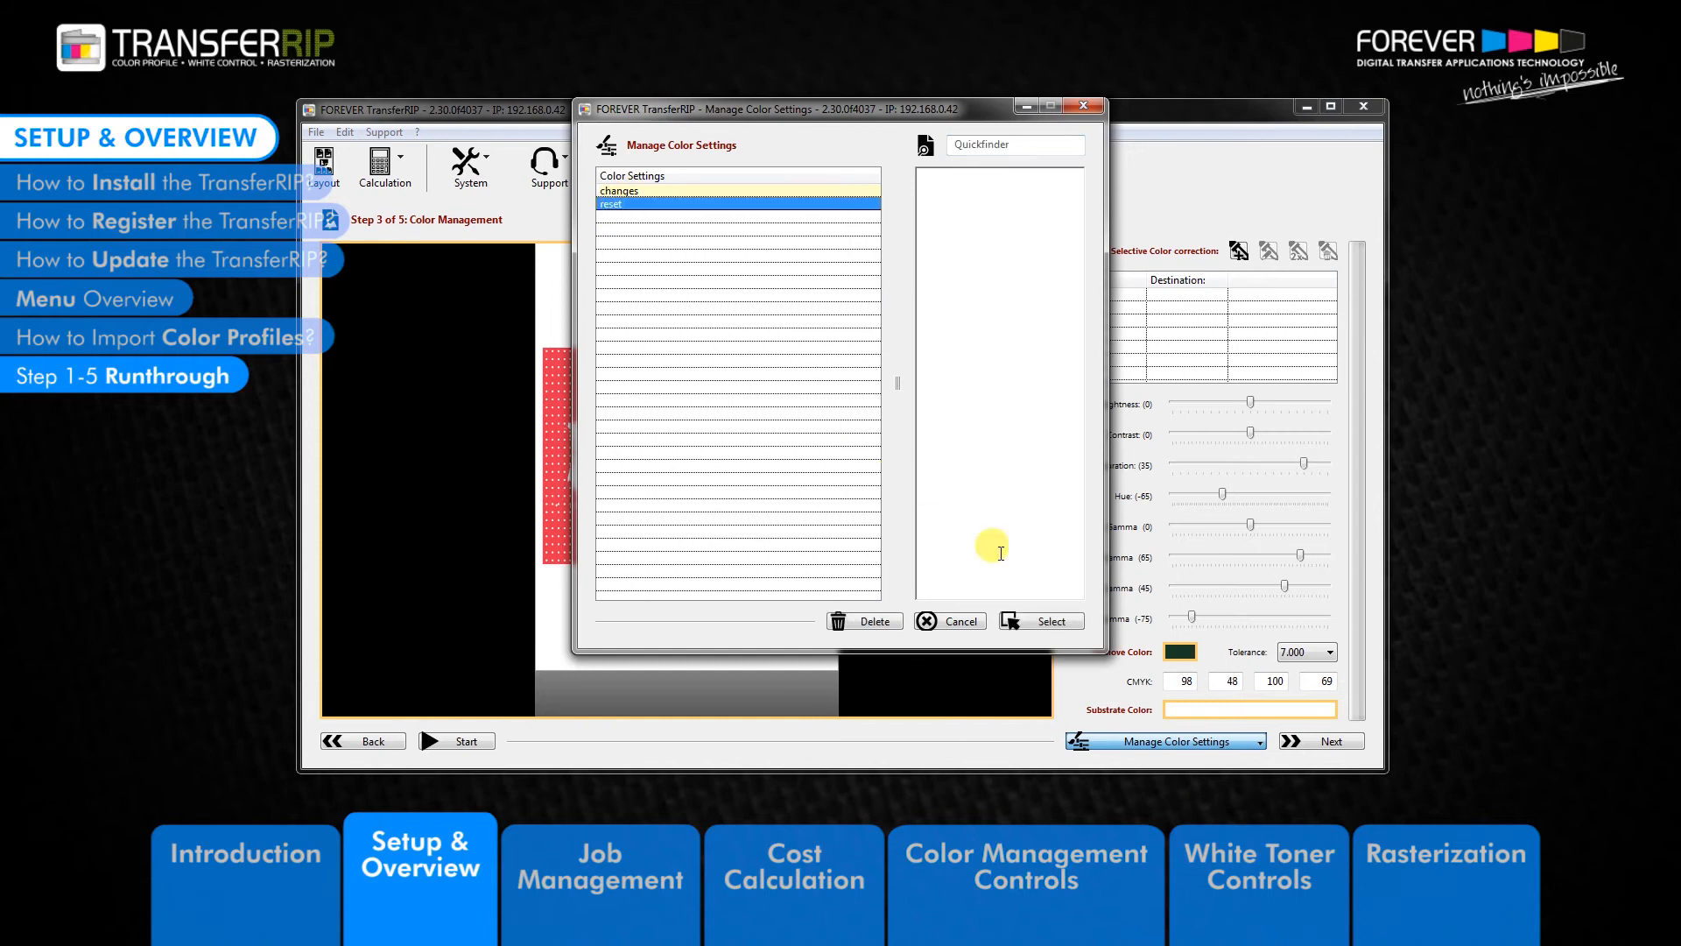
pyautogui.click(1051, 621)
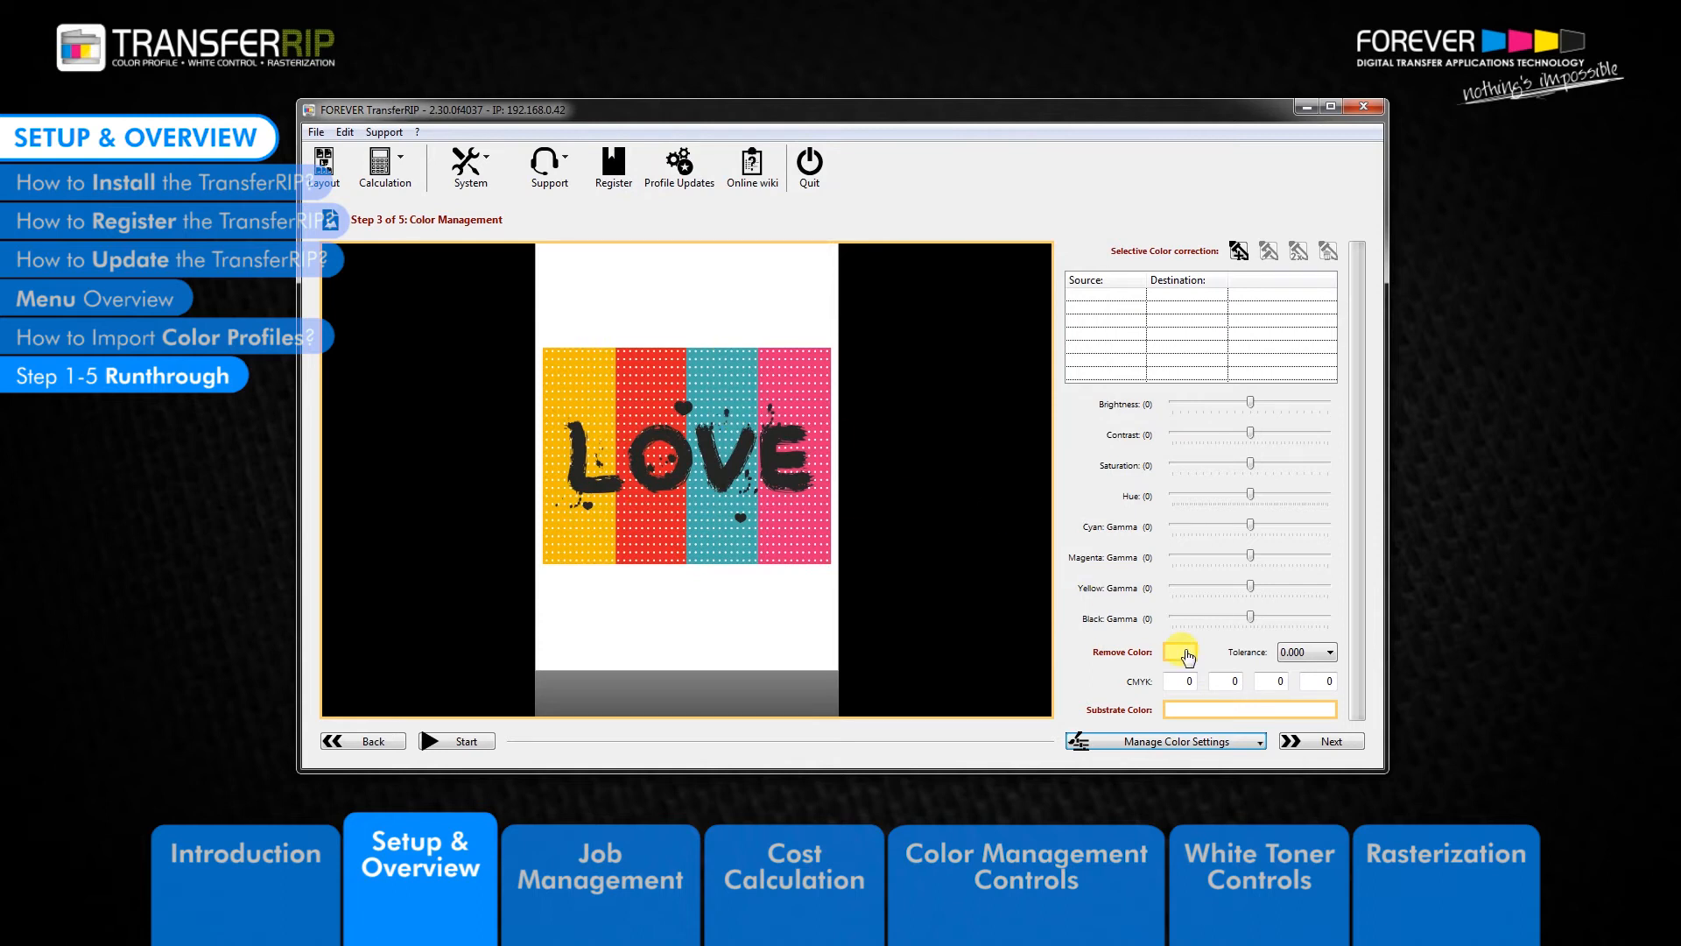
pyautogui.click(1328, 743)
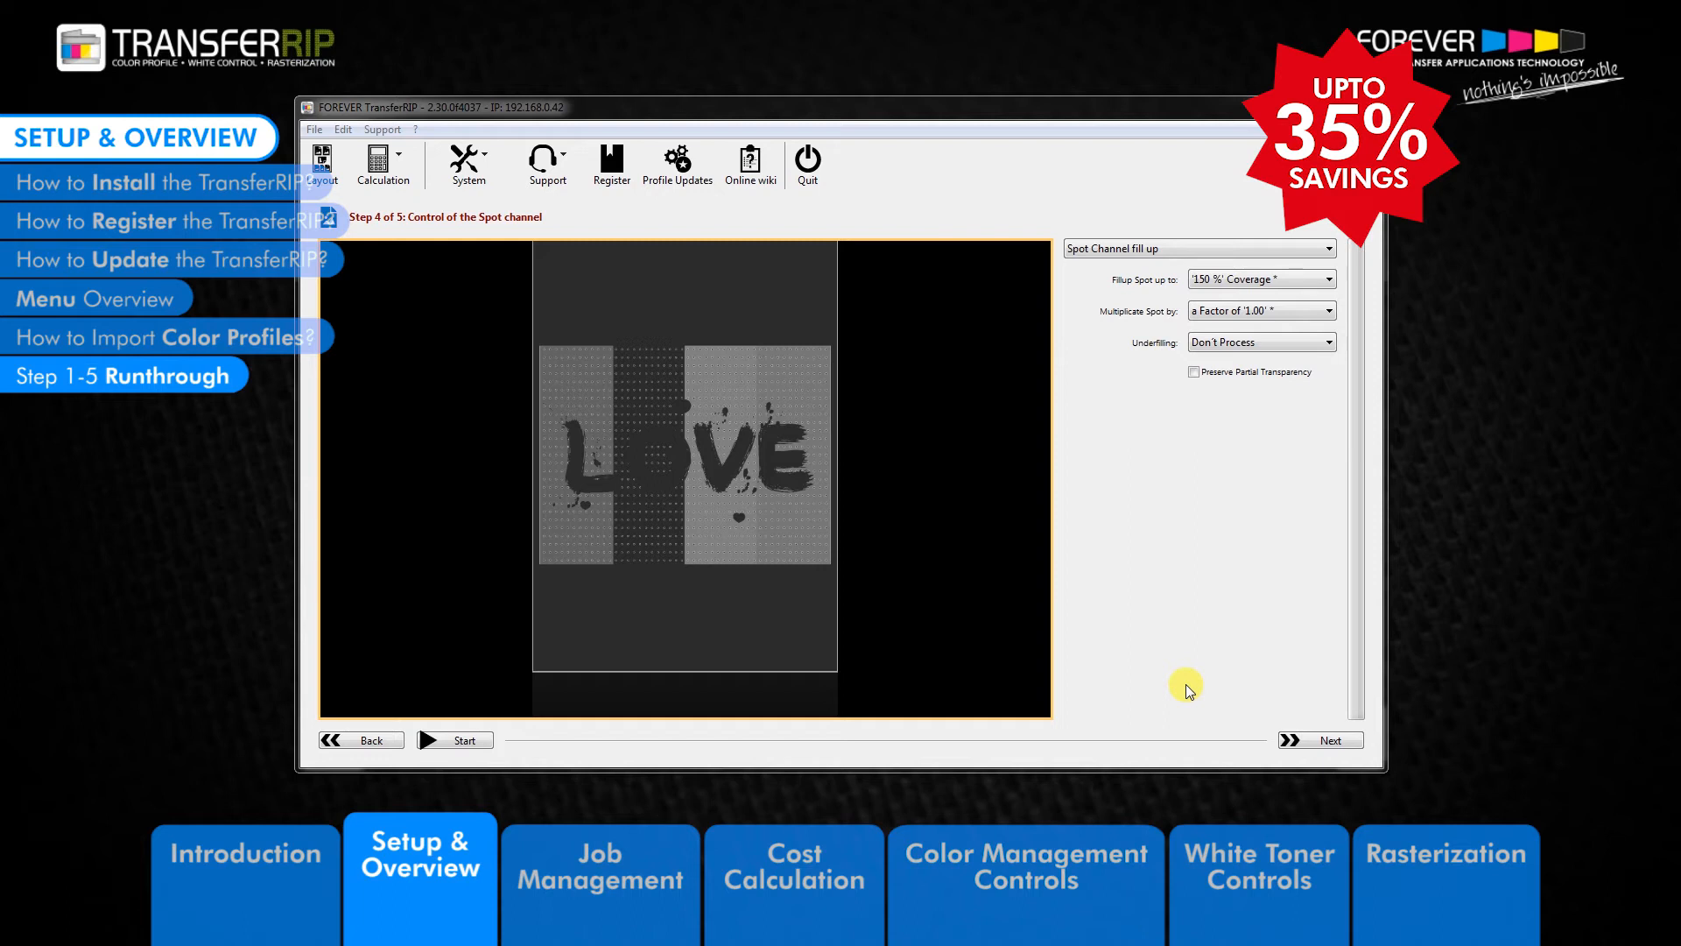
# Switch the spot channel mode to No Spot Channel and back to Spot Channel fill up.
pyautogui.click(1155, 249)
pyautogui.click(1153, 267)
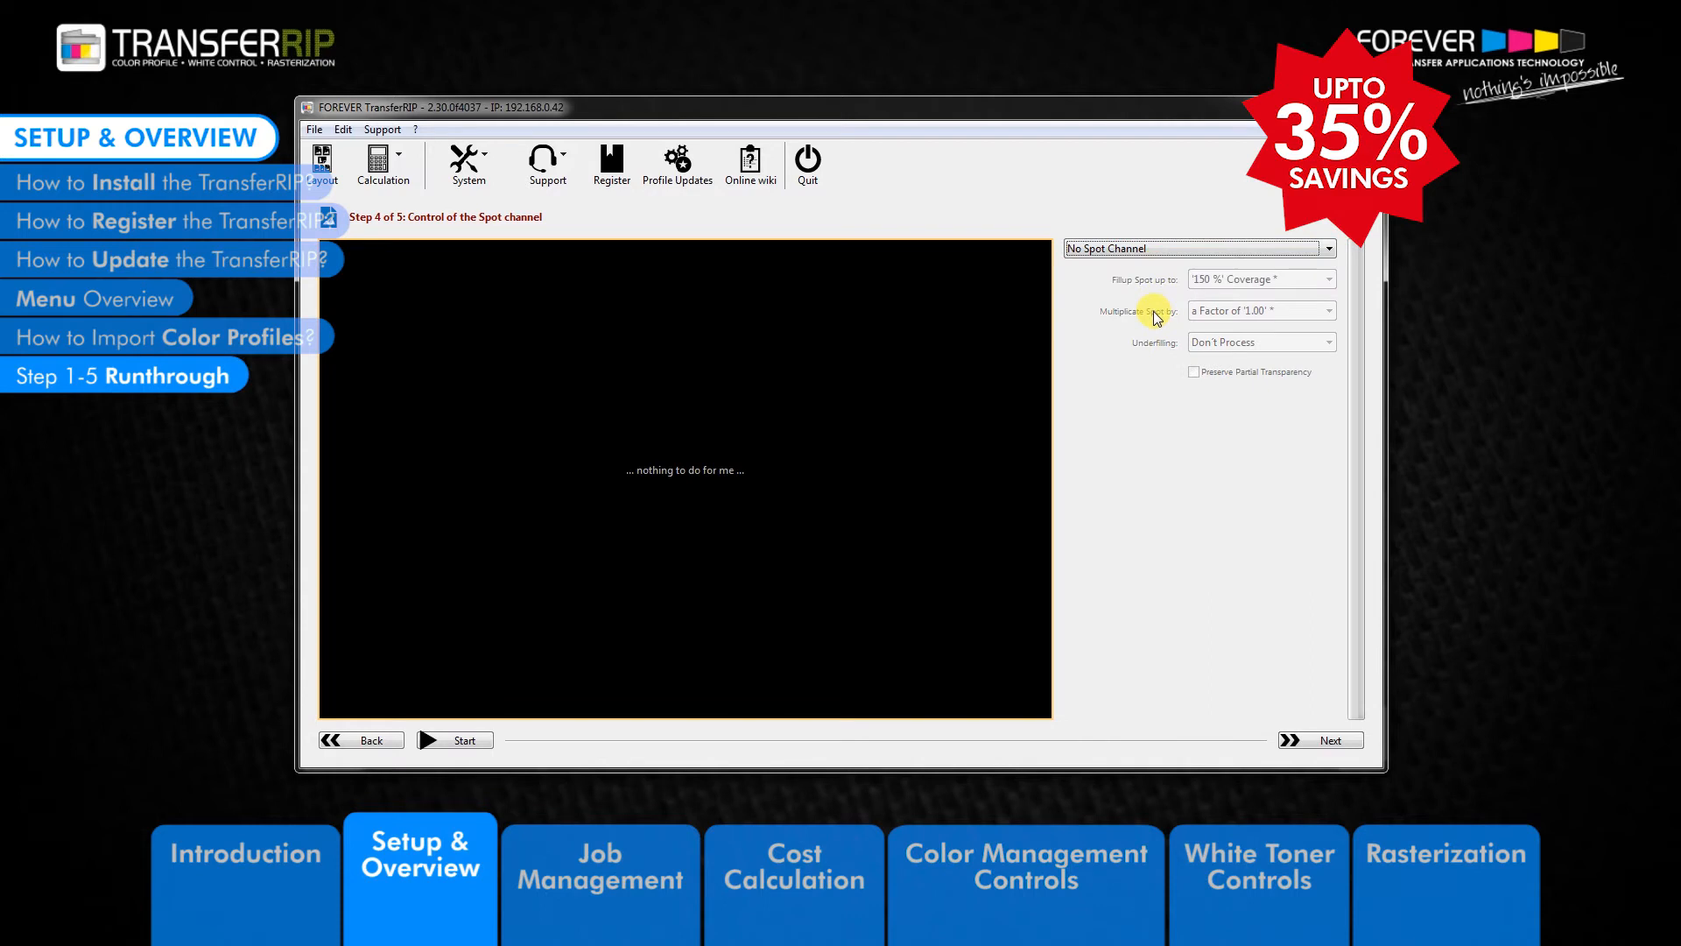
pyautogui.click(1152, 250)
pyautogui.click(1149, 277)
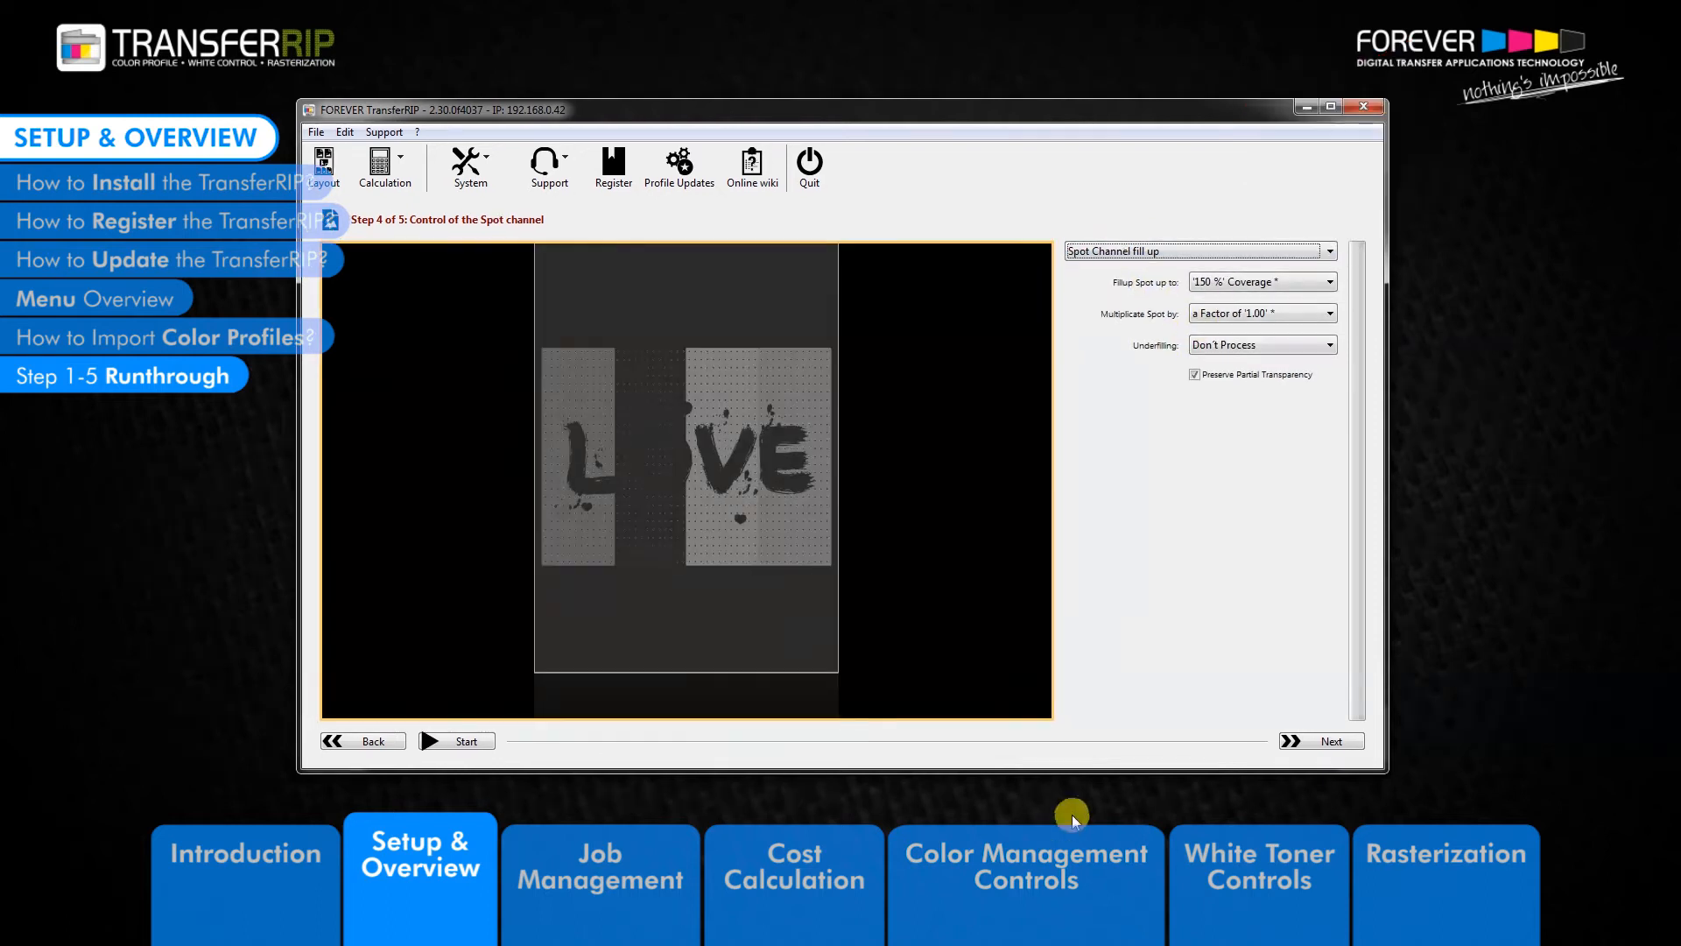
# Try a spot fill-up of 300 % coverage and return it to 150 % coverage.
pyautogui.click(1274, 282)
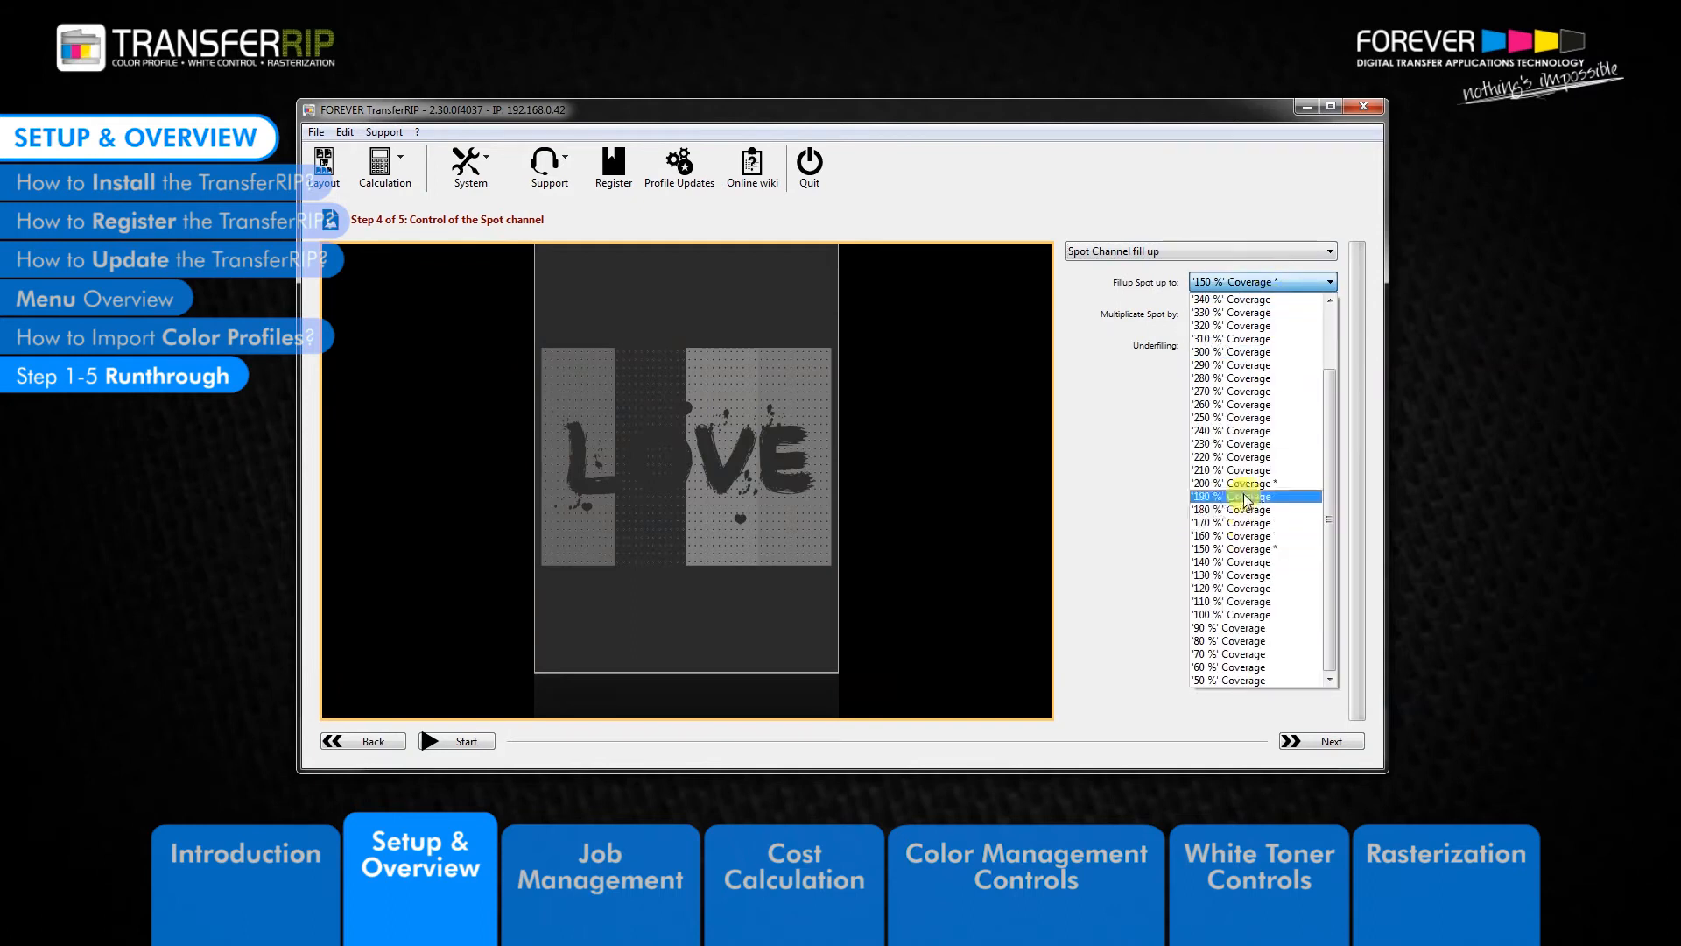
pyautogui.click(1252, 352)
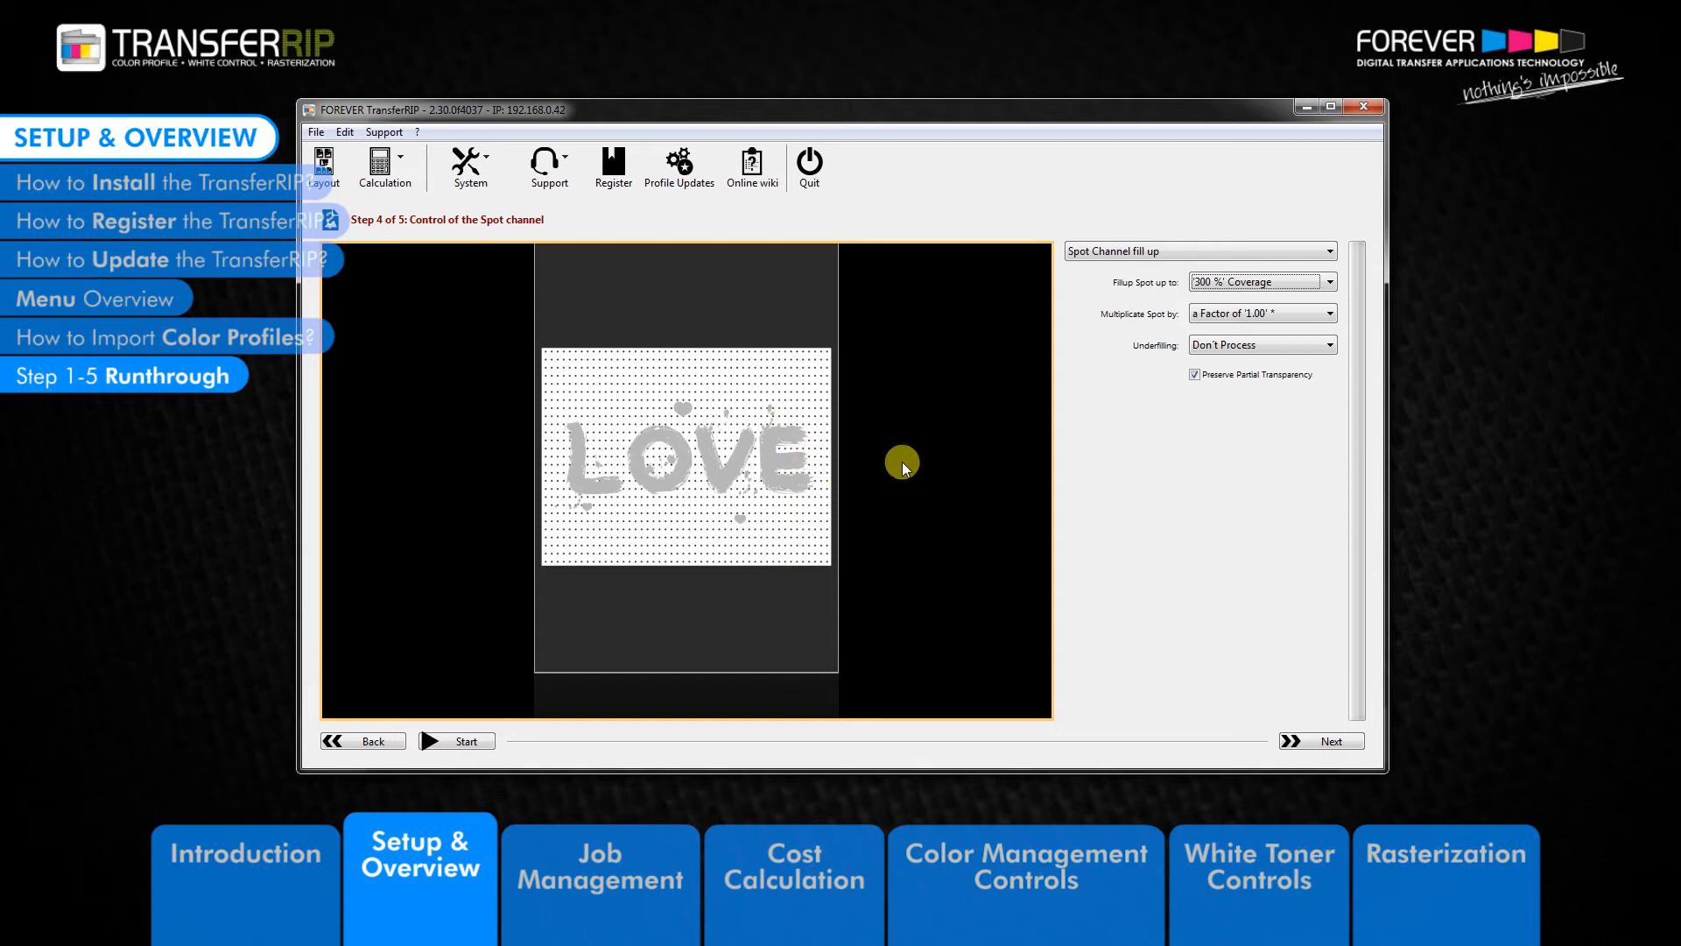
pyautogui.click(1261, 281)
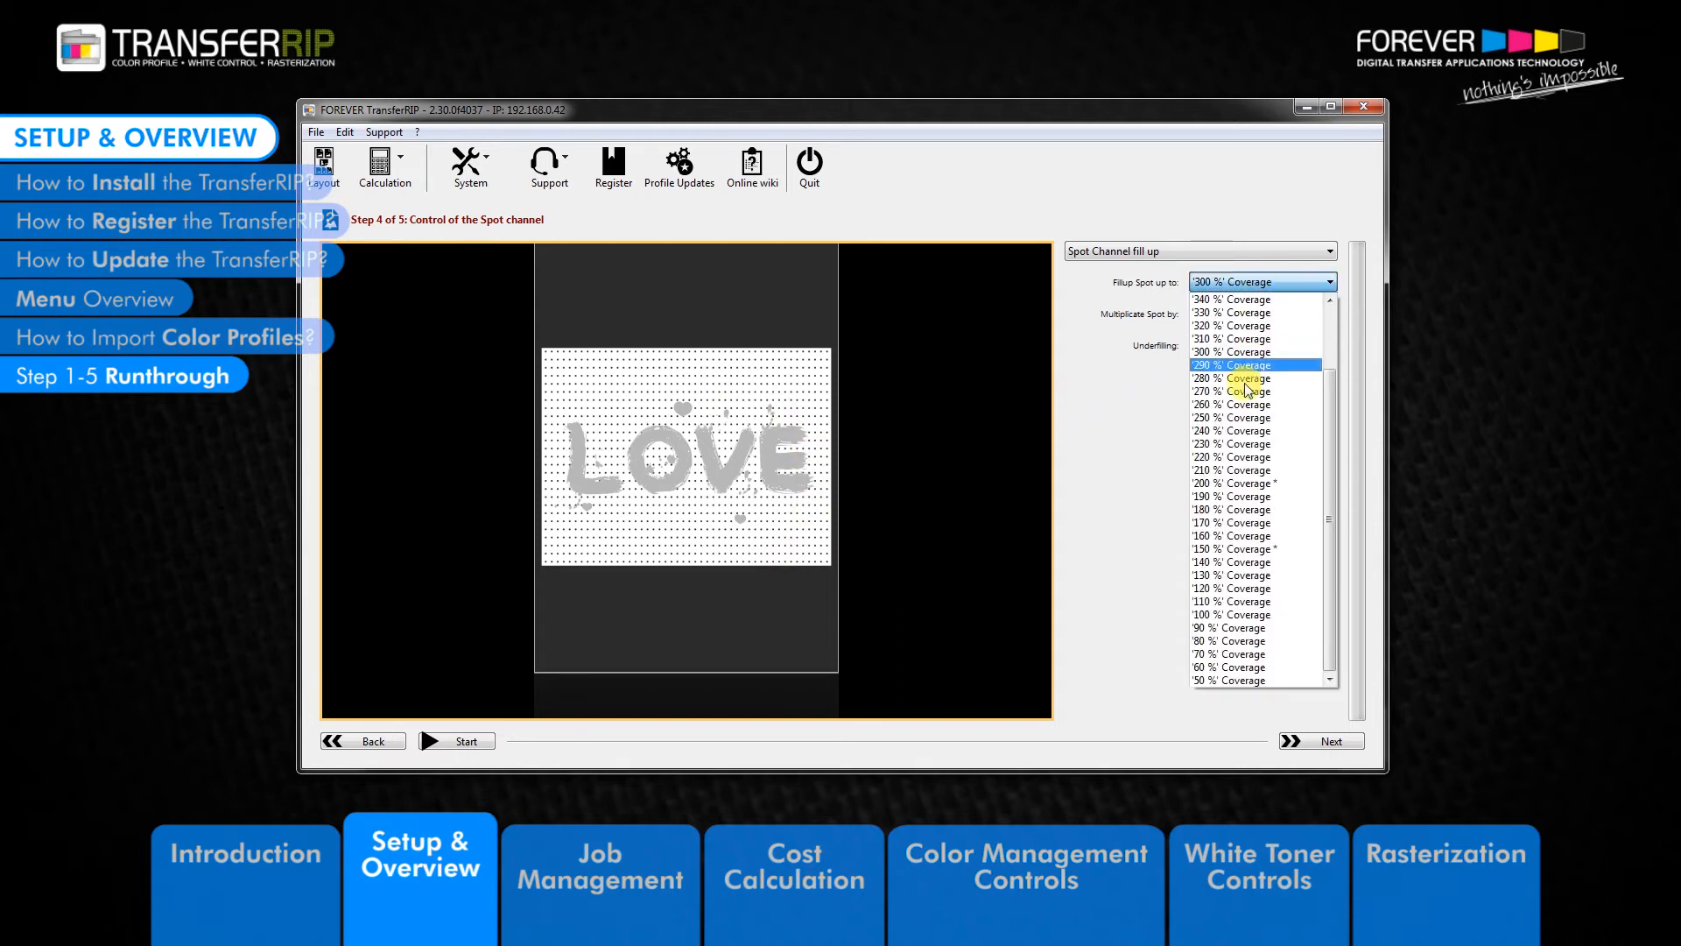
pyautogui.click(1233, 549)
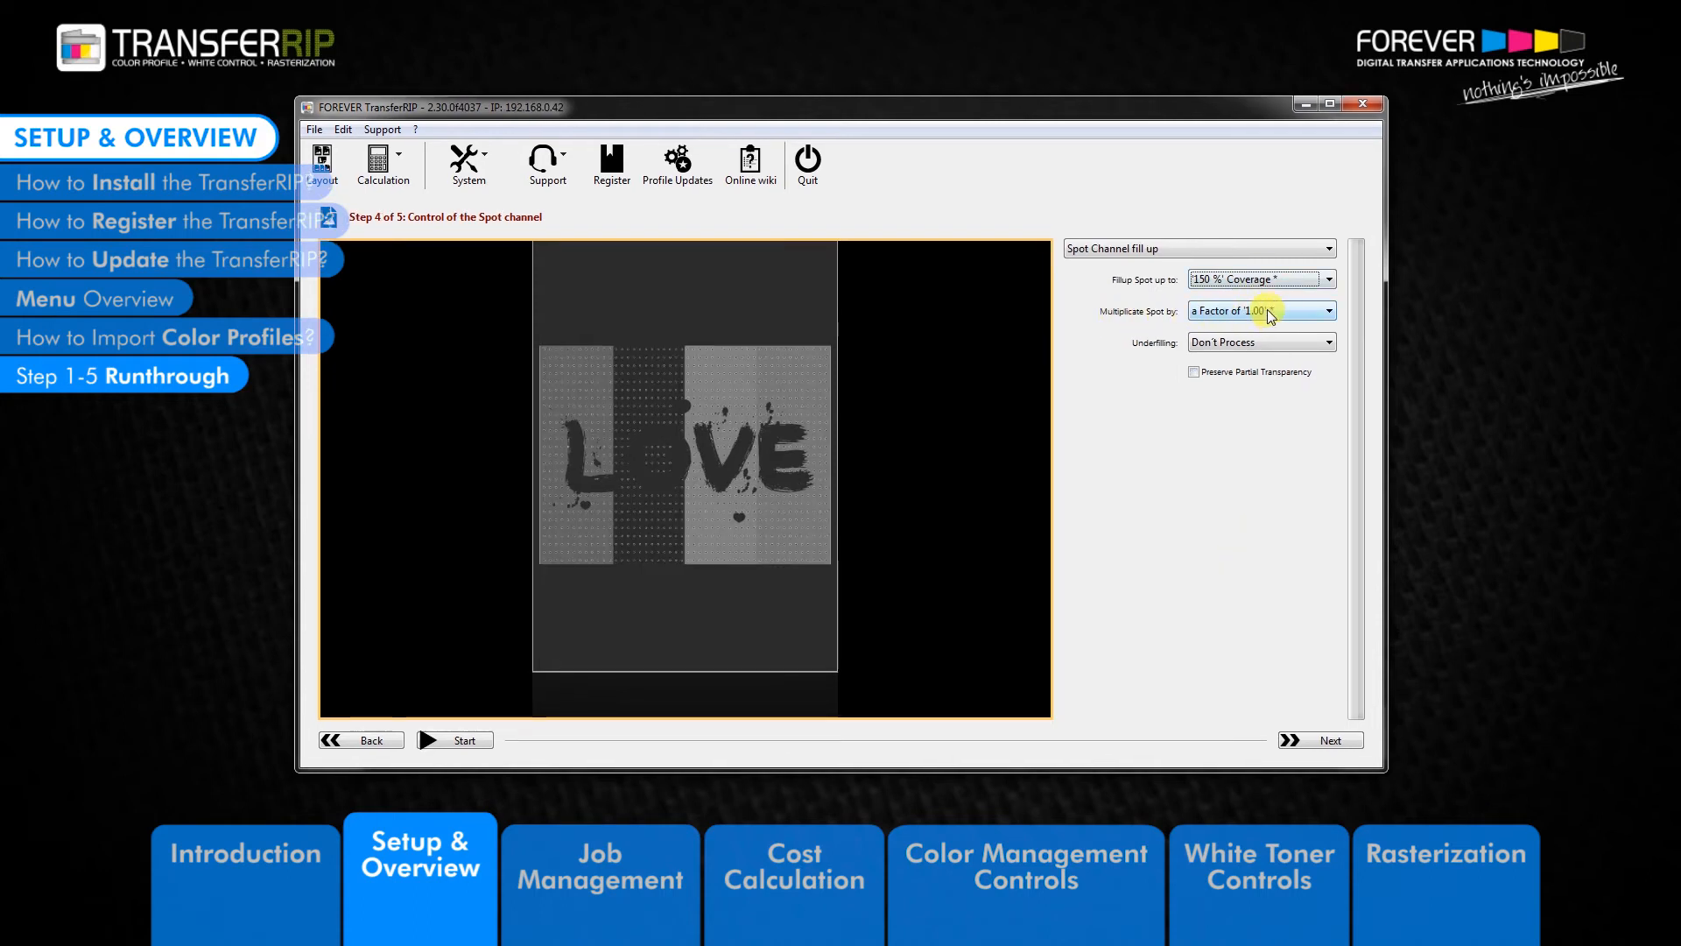
pyautogui.click(1270, 314)
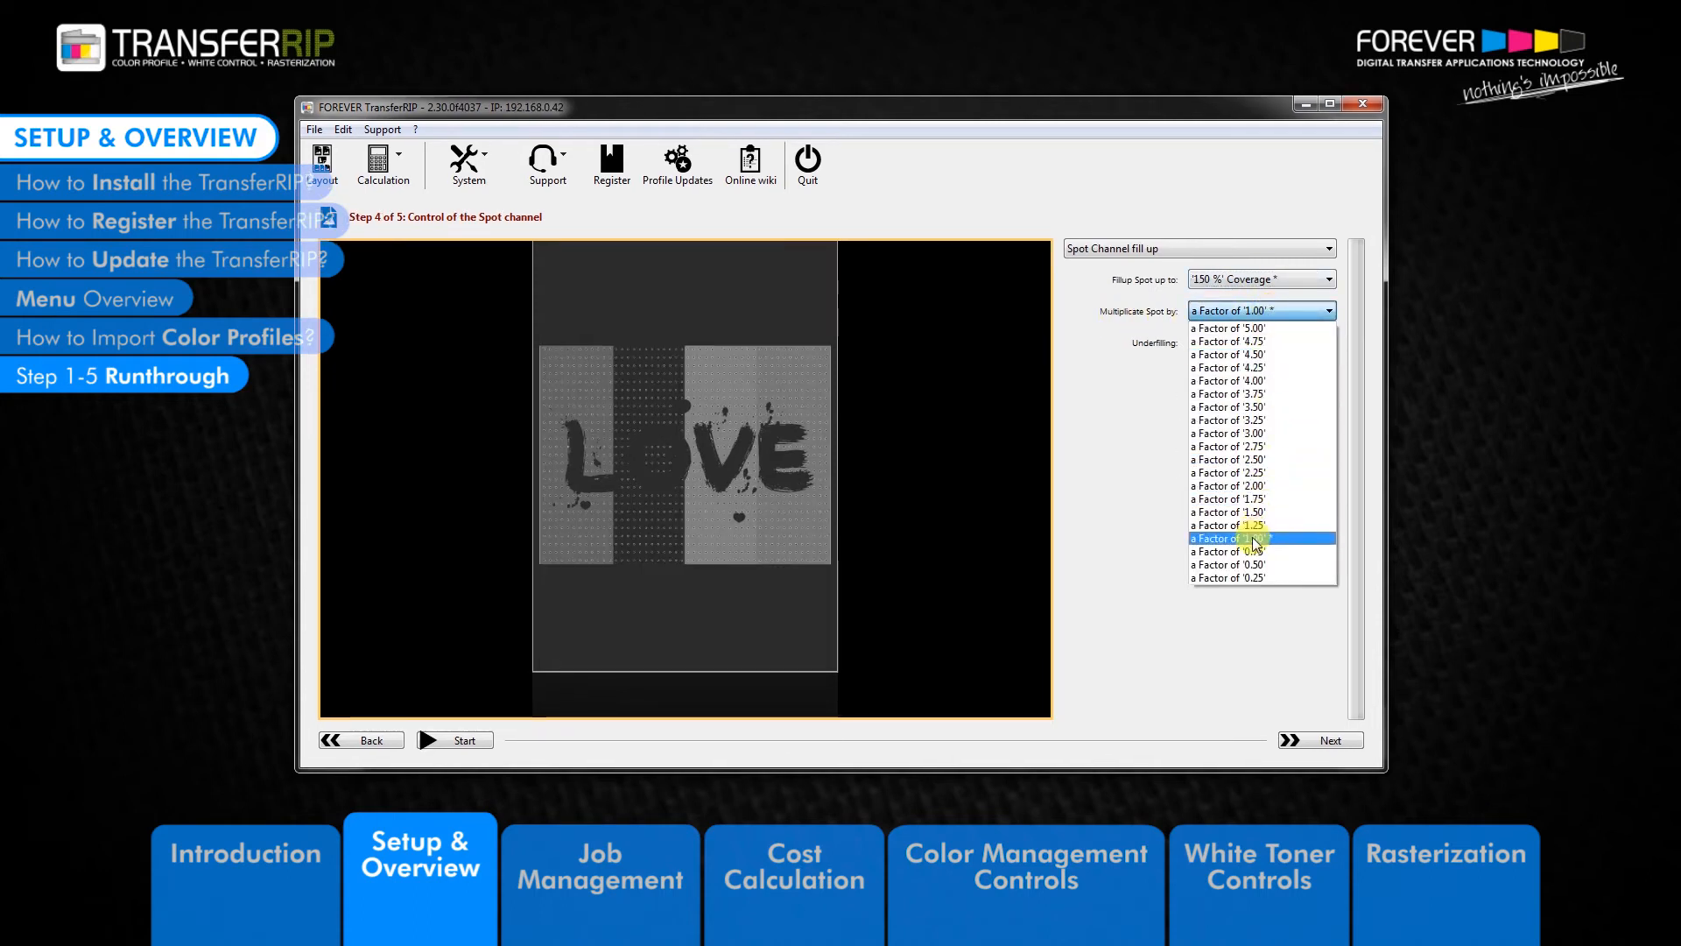
pyautogui.click(1099, 480)
pyautogui.click(1243, 344)
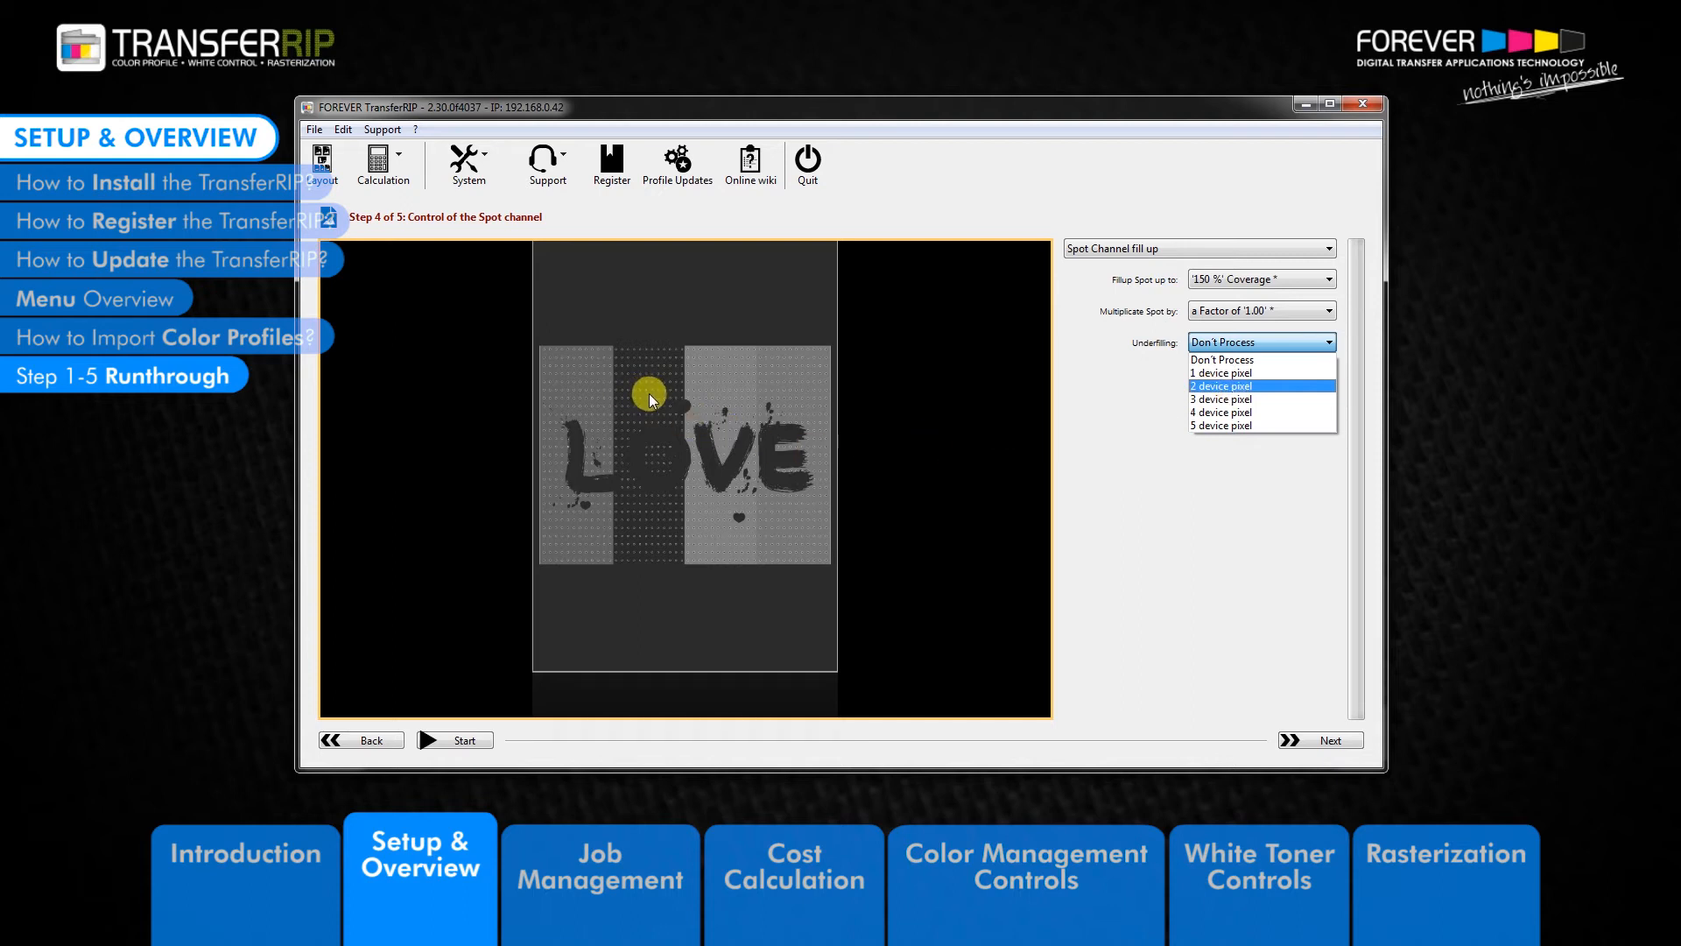
pyautogui.click(1147, 386)
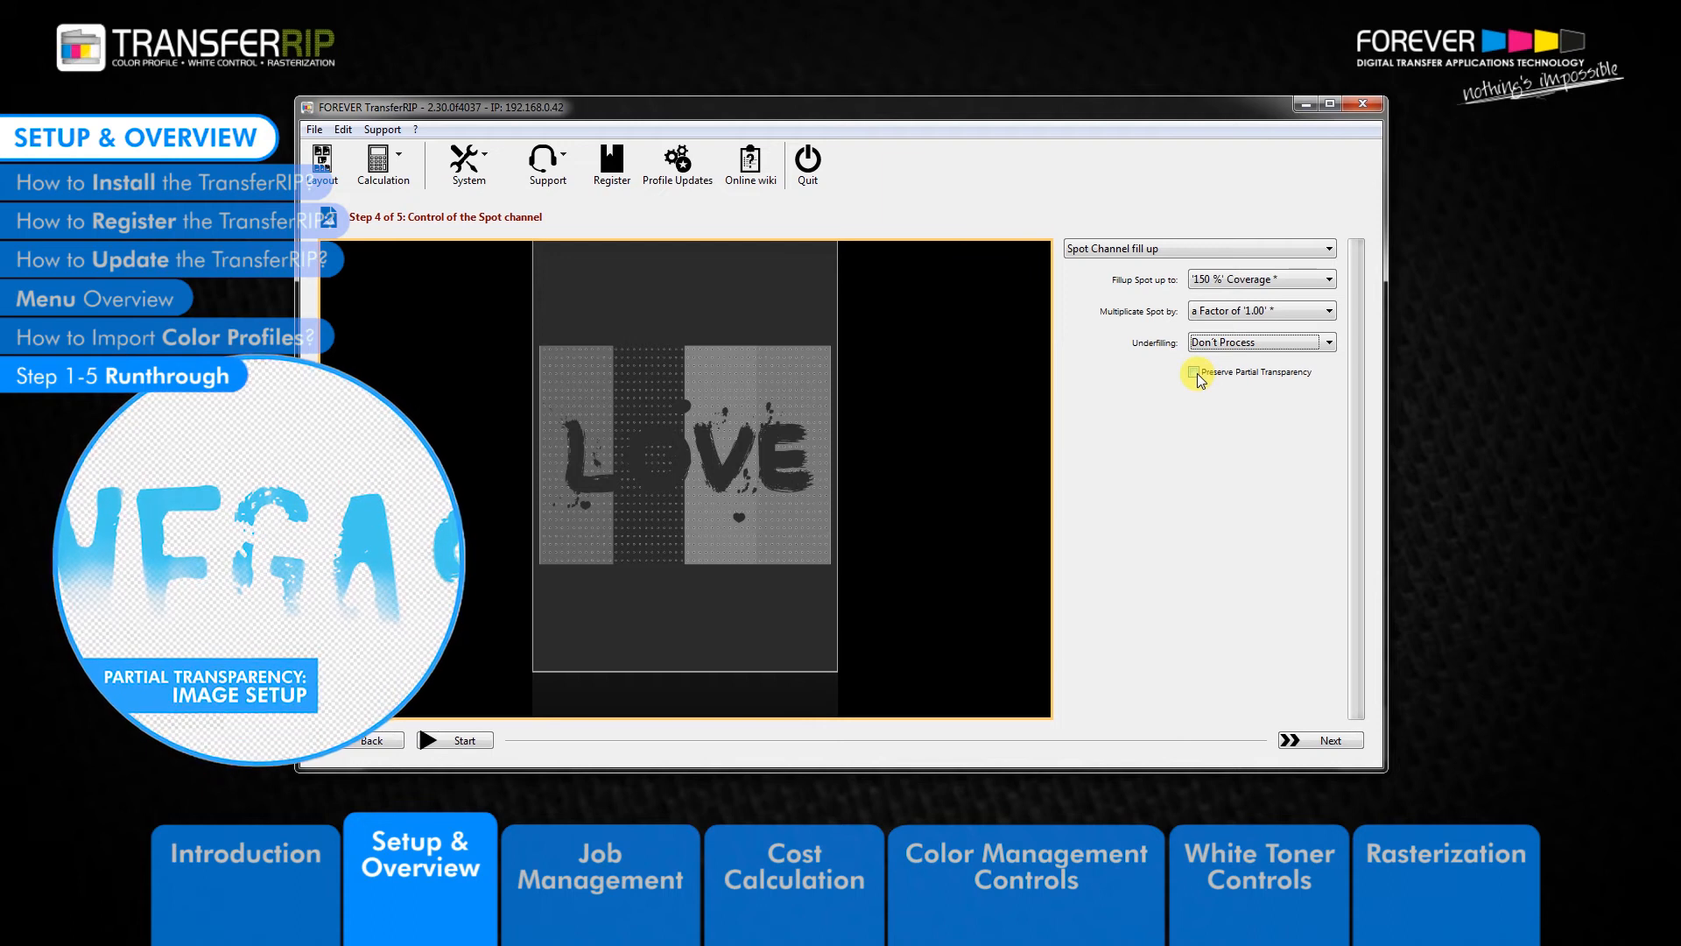
# Enable Preserve Partial Transparency for the spot channel and proceed to the print and screen settings.
pyautogui.click(1194, 372)
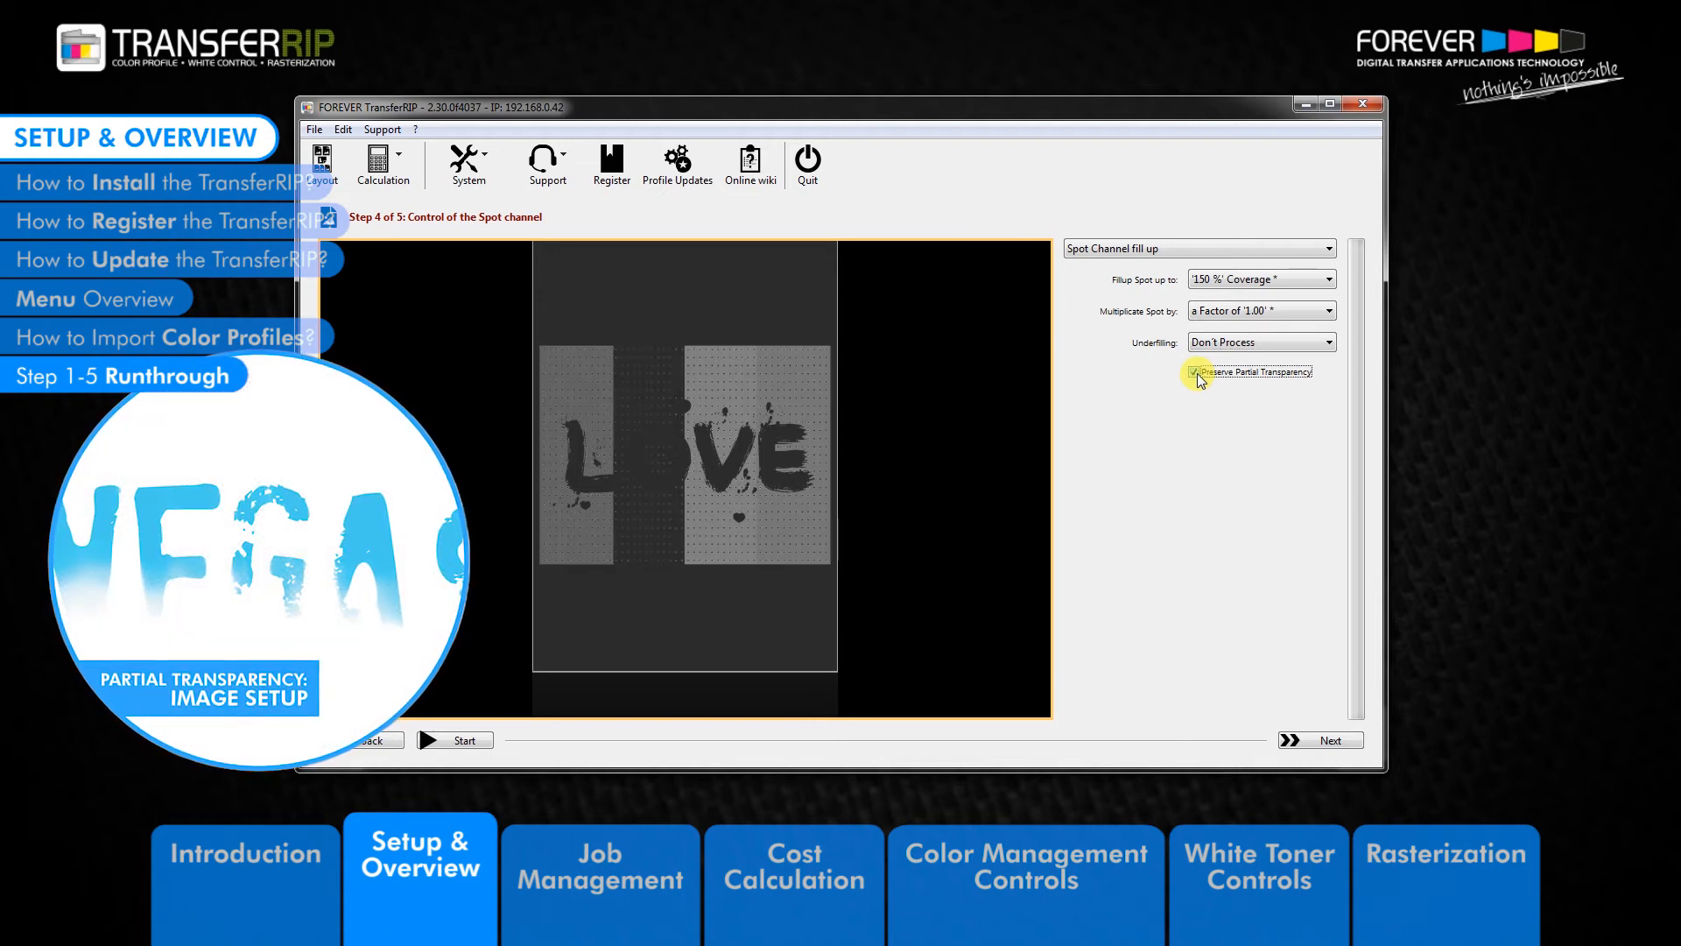
pyautogui.click(1195, 372)
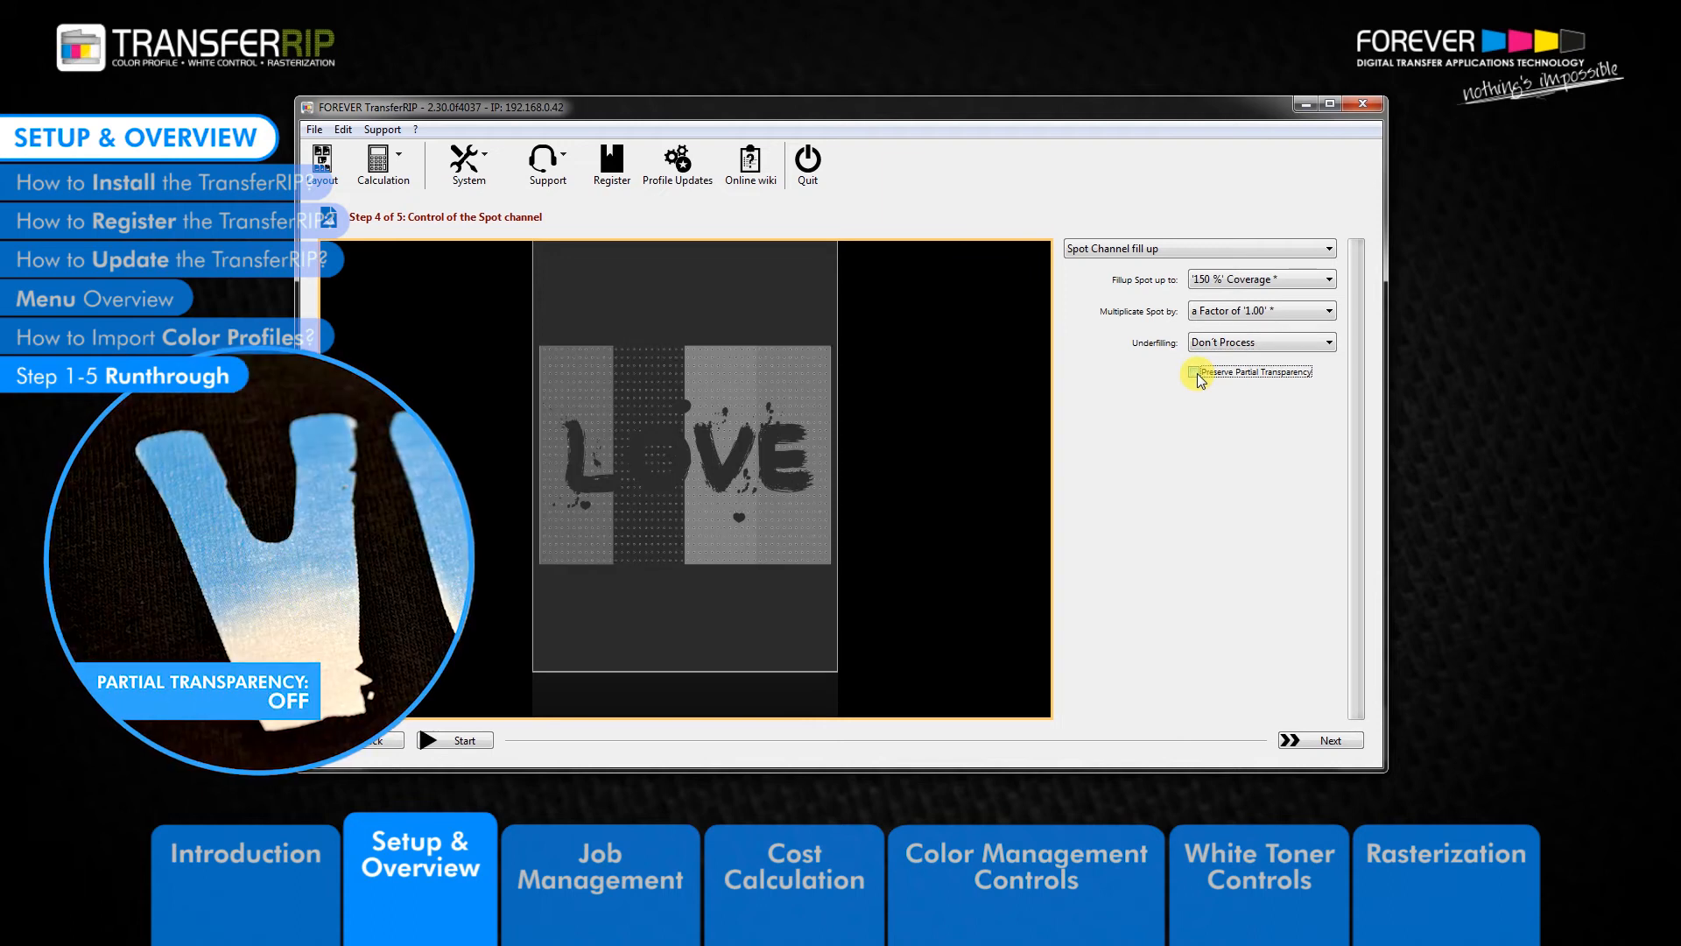
pyautogui.click(1196, 374)
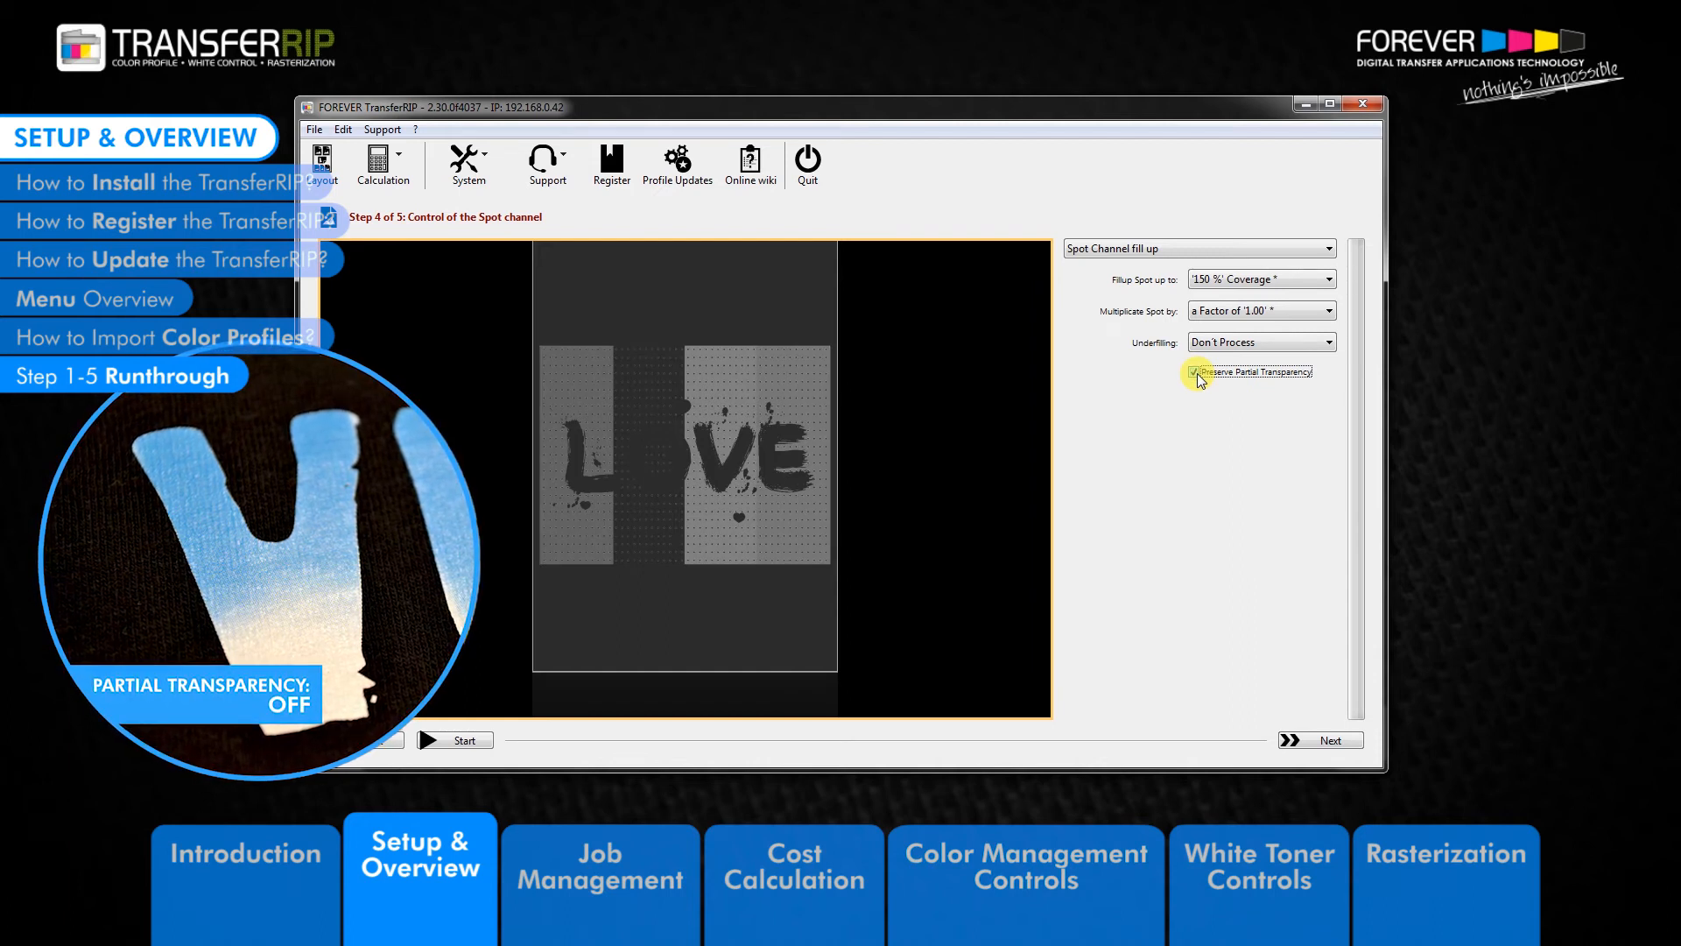
pyautogui.click(1333, 741)
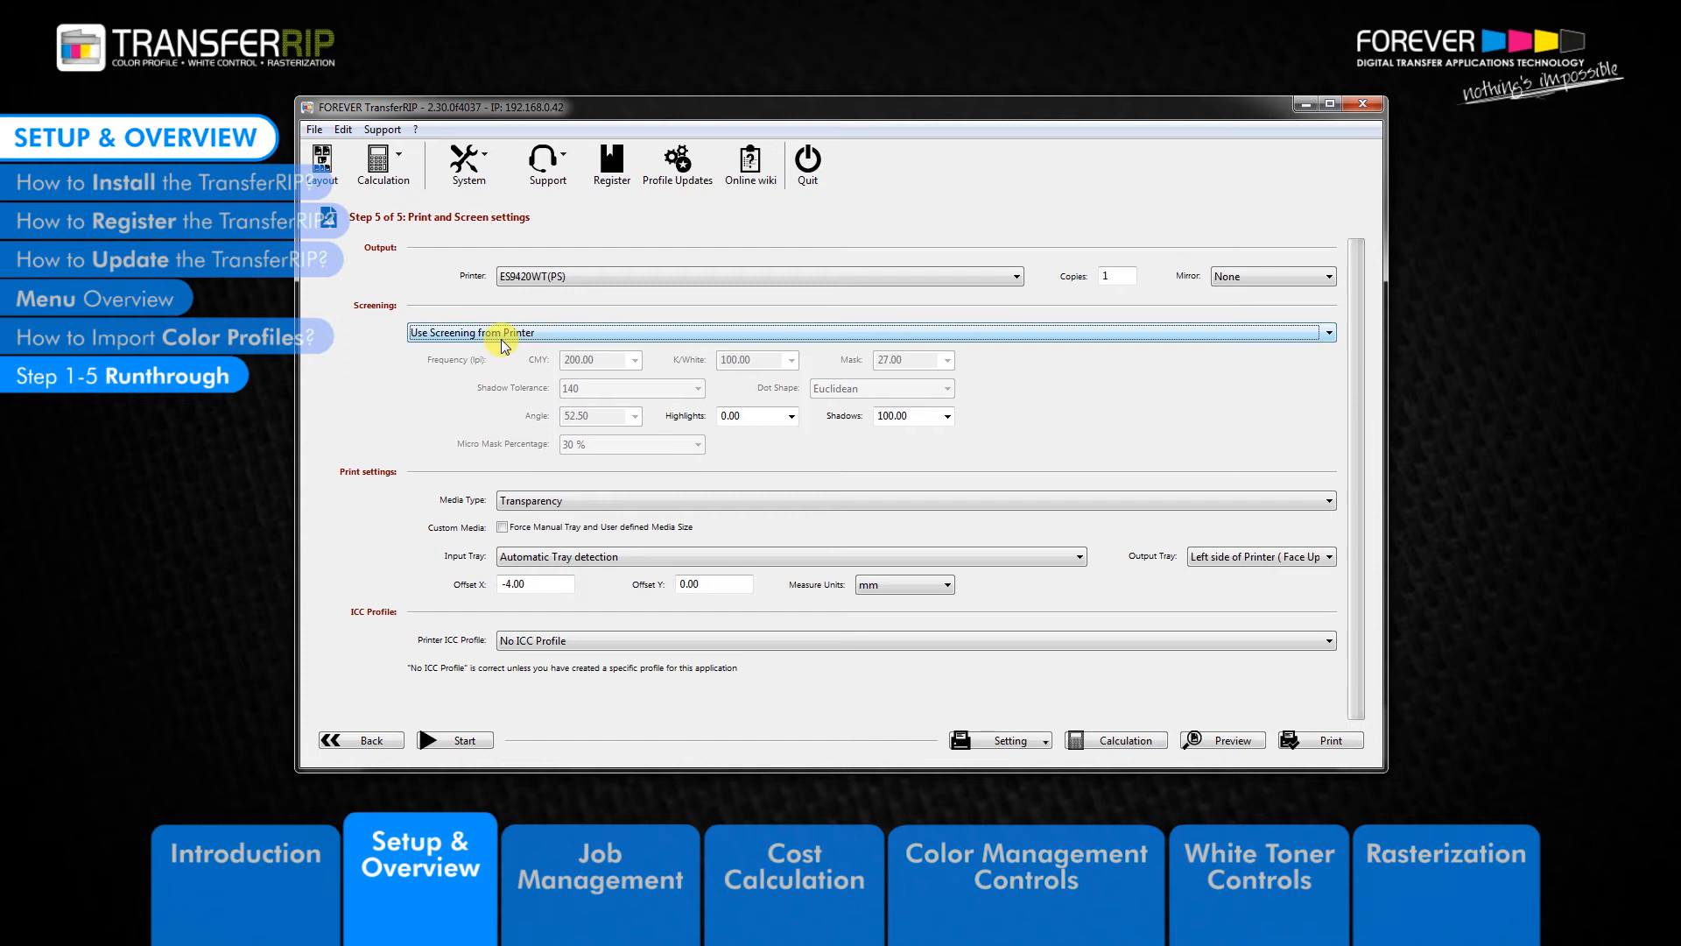
# Try the screening modes as a mask for dark media, as a mask for bright media, and Use Micro Mask.
pyautogui.click(504, 334)
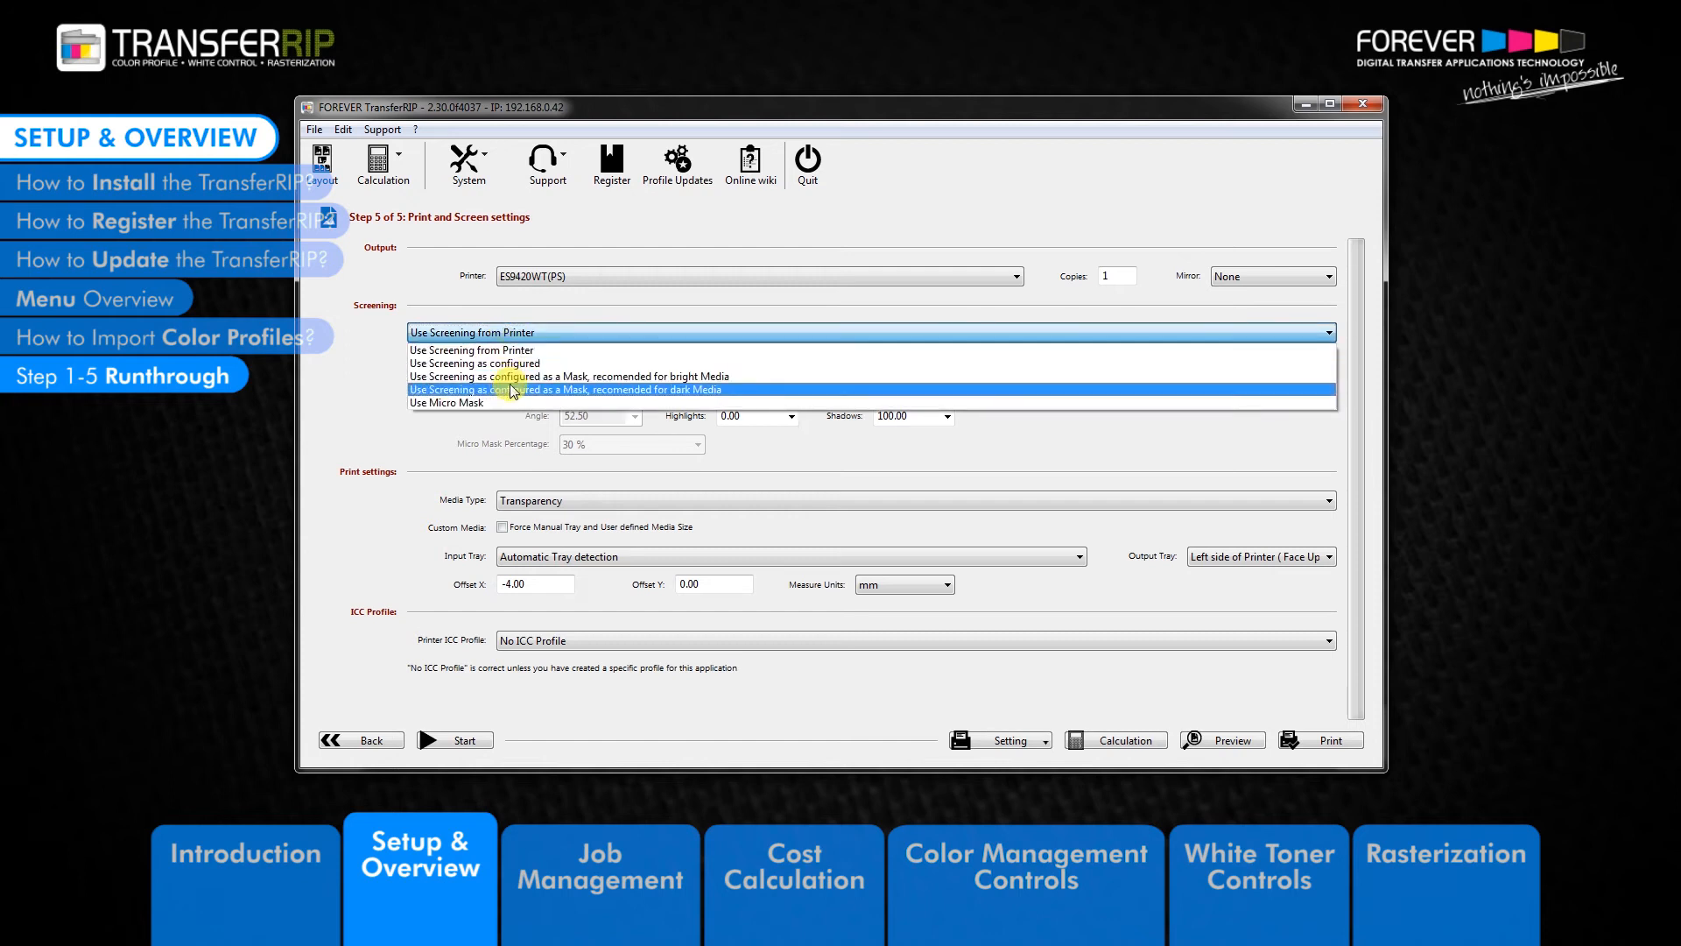
pyautogui.click(512, 389)
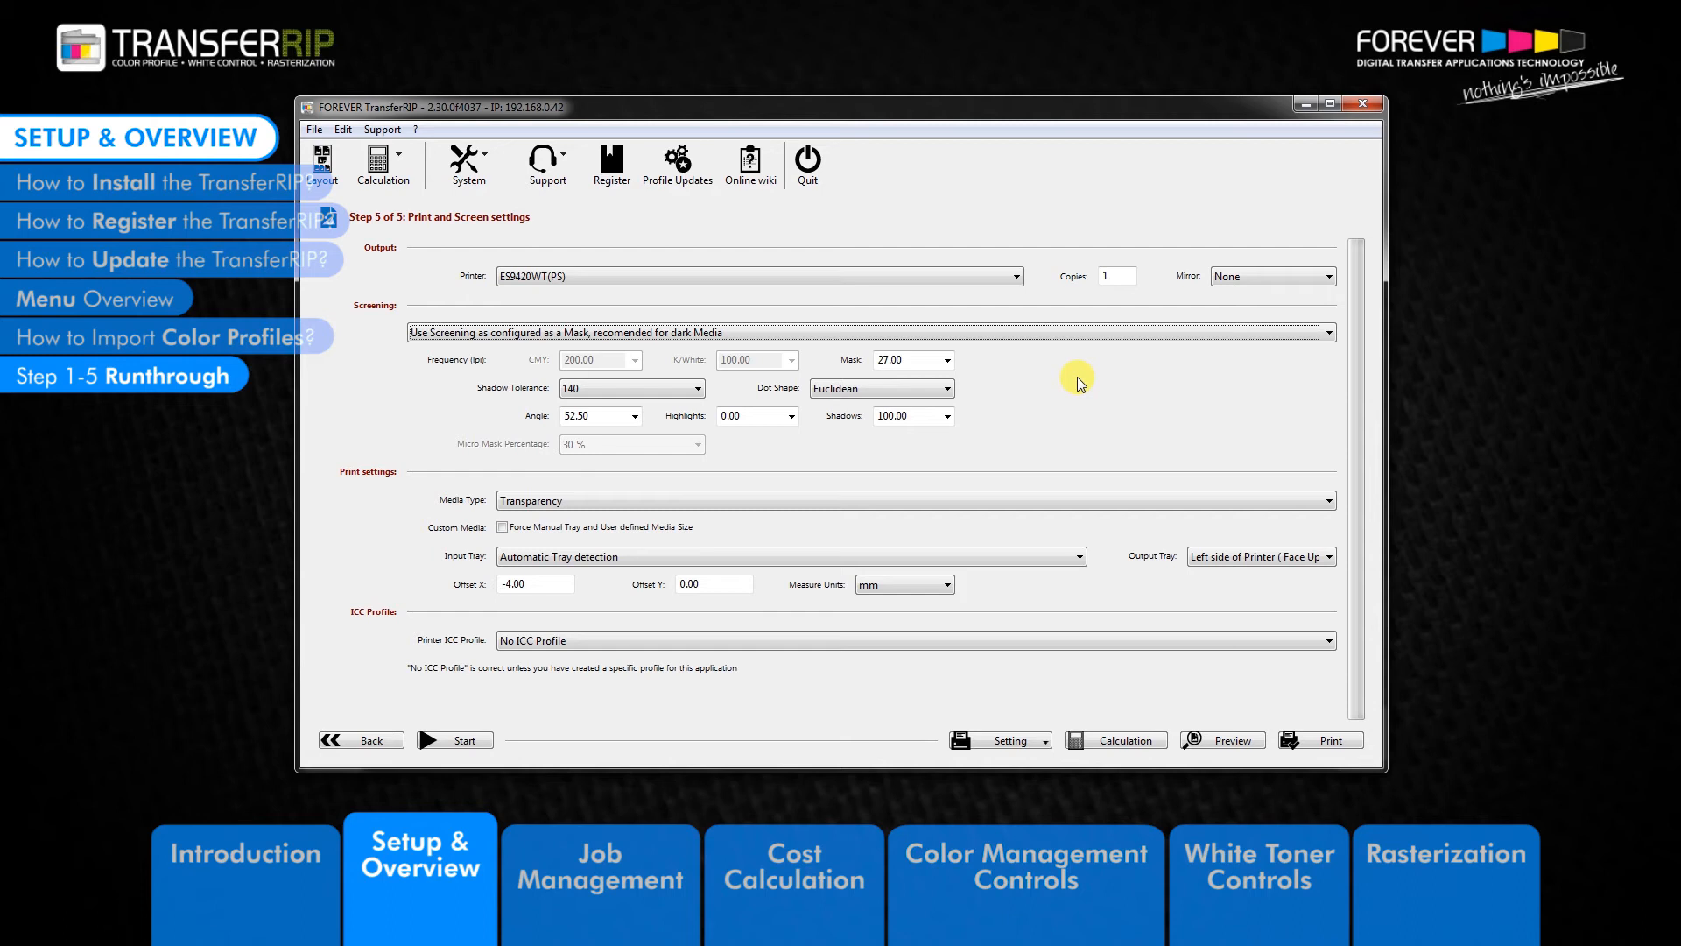
pyautogui.click(713, 332)
pyautogui.click(687, 388)
pyautogui.click(700, 333)
pyautogui.click(701, 377)
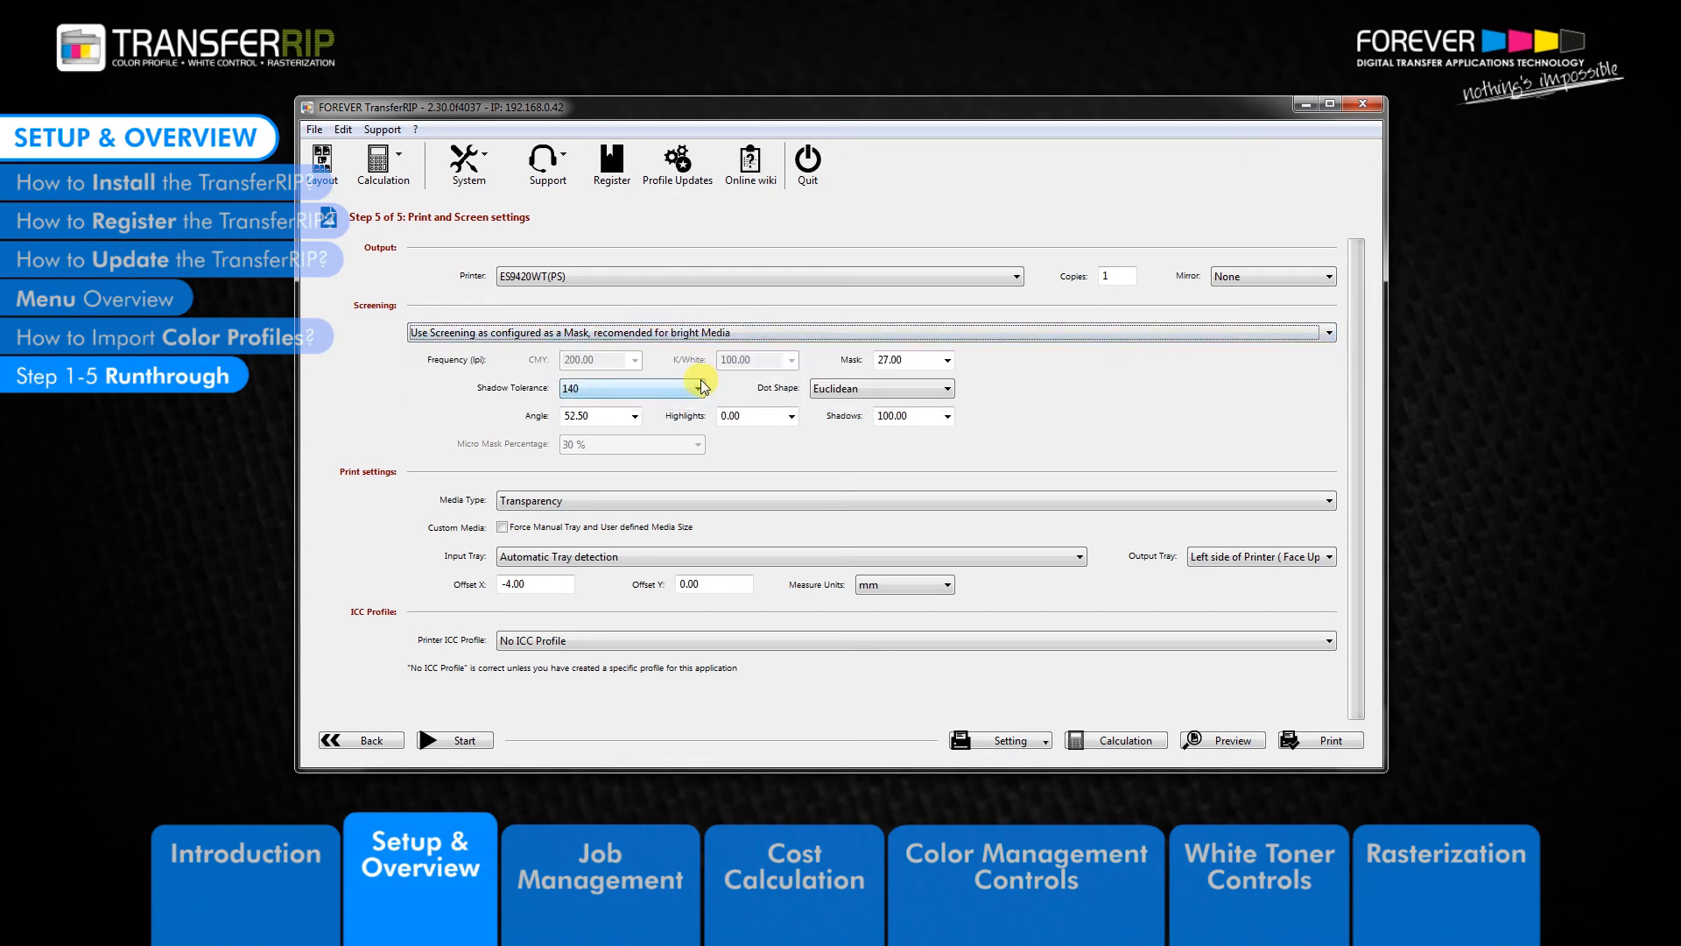
pyautogui.click(702, 337)
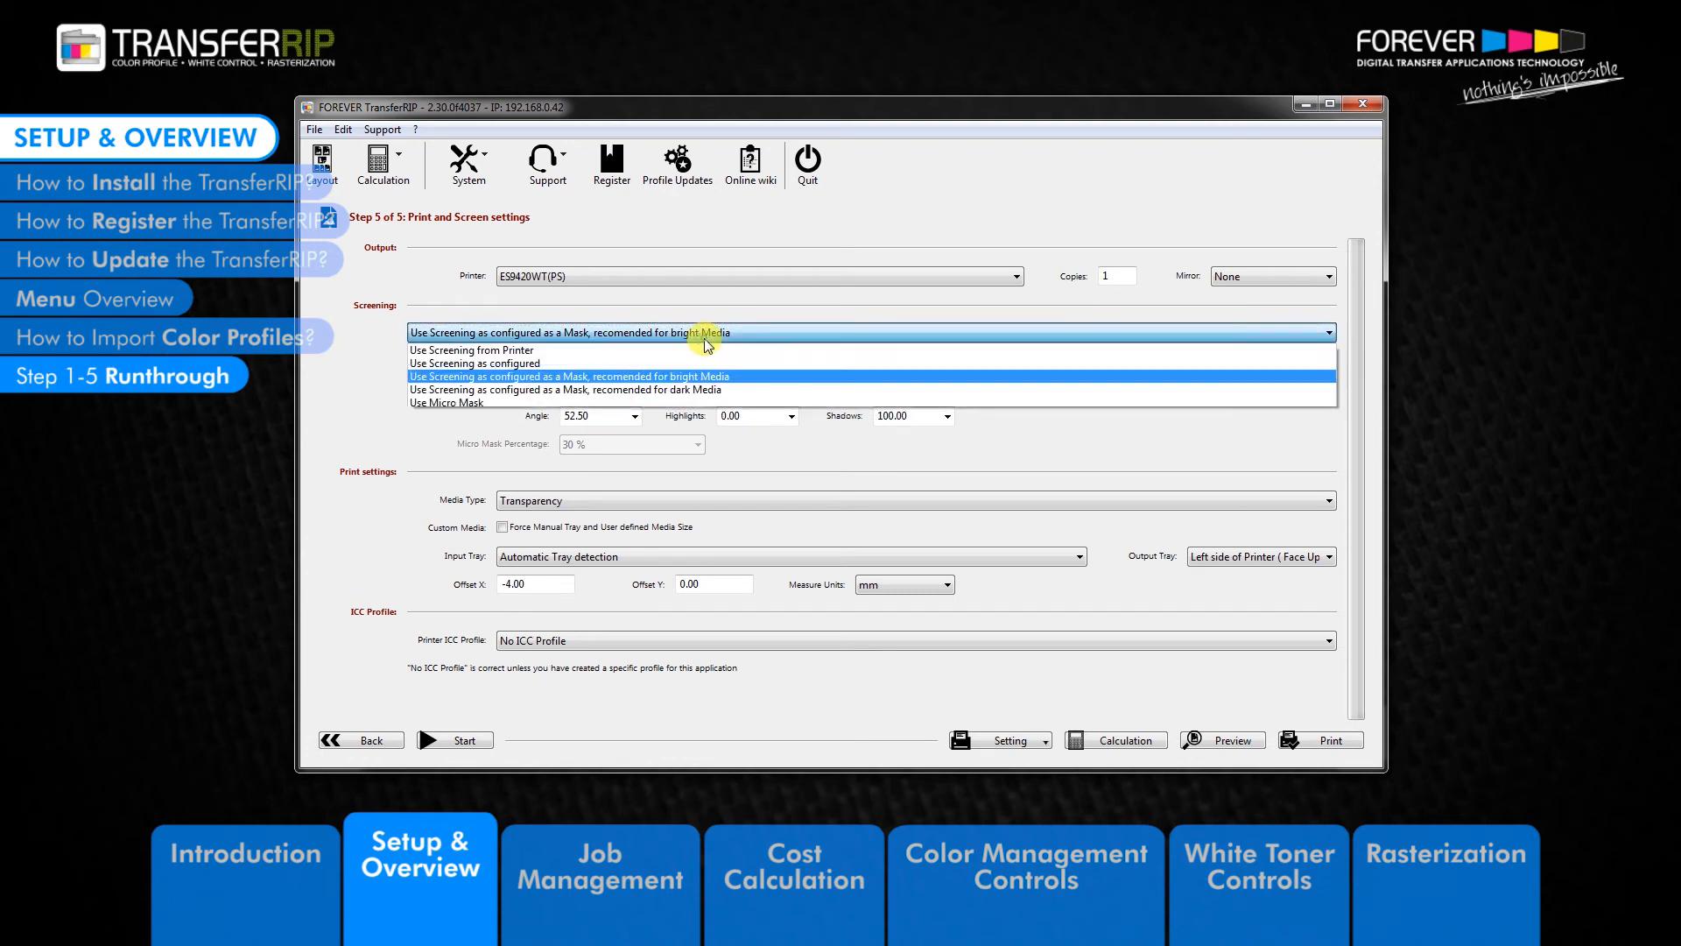
pyautogui.click(617, 404)
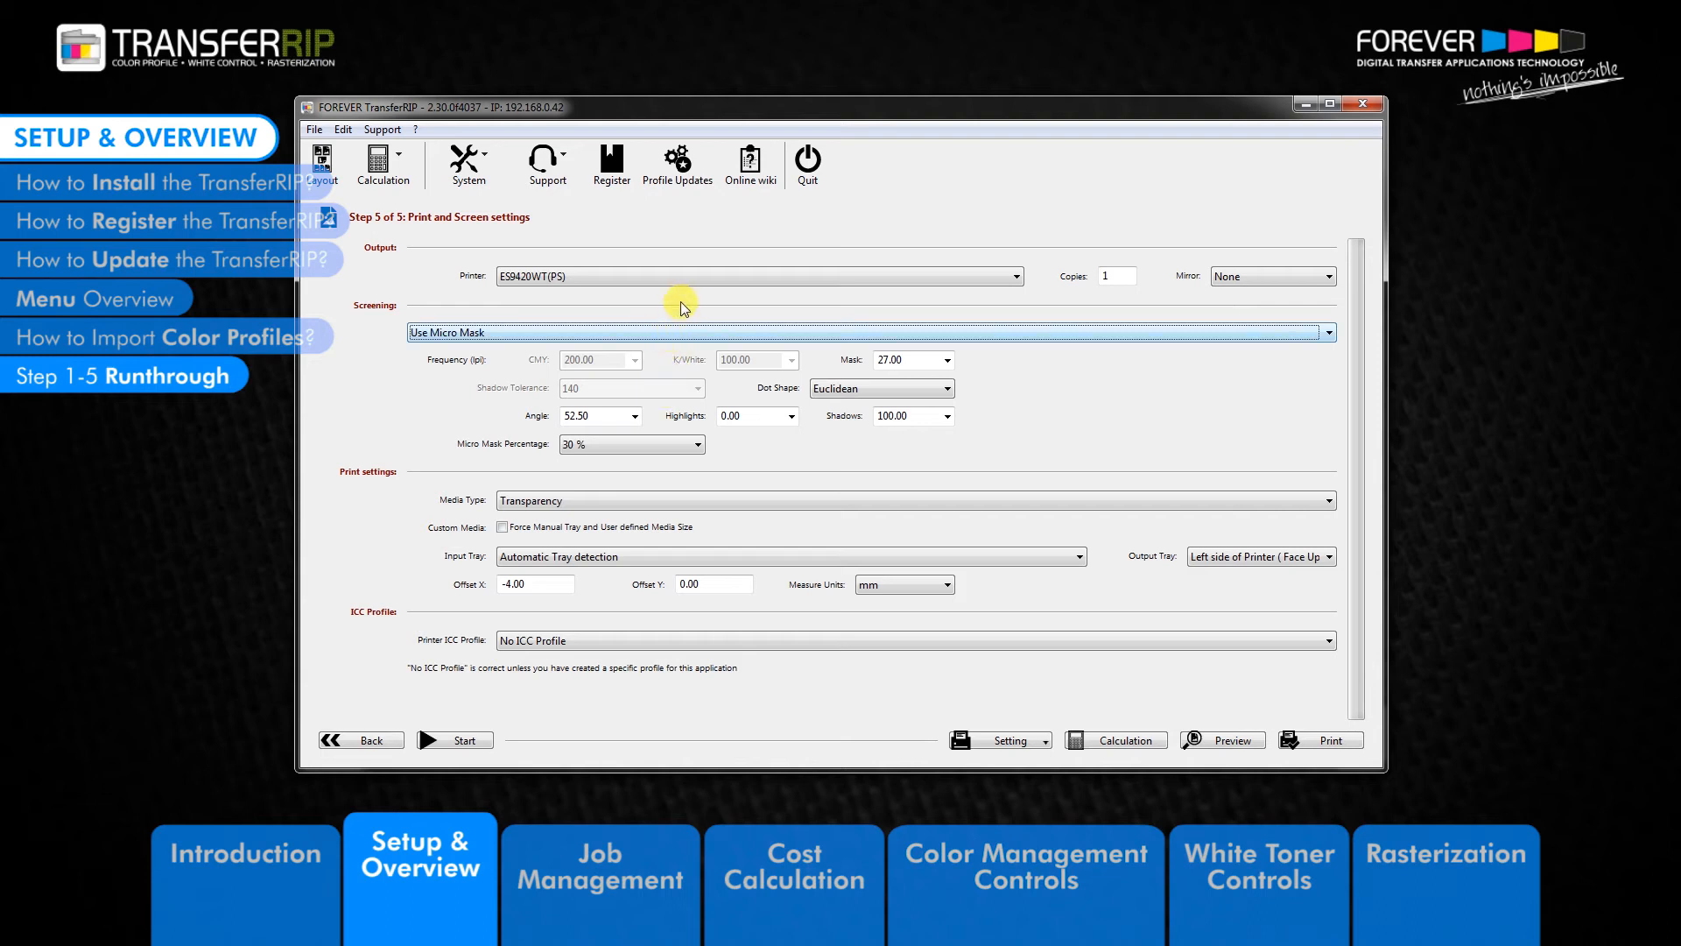
# Choose ES9420WT(PS) as the output printer and set the mirroring to Mirror 'Horizontal'.
pyautogui.click(565, 276)
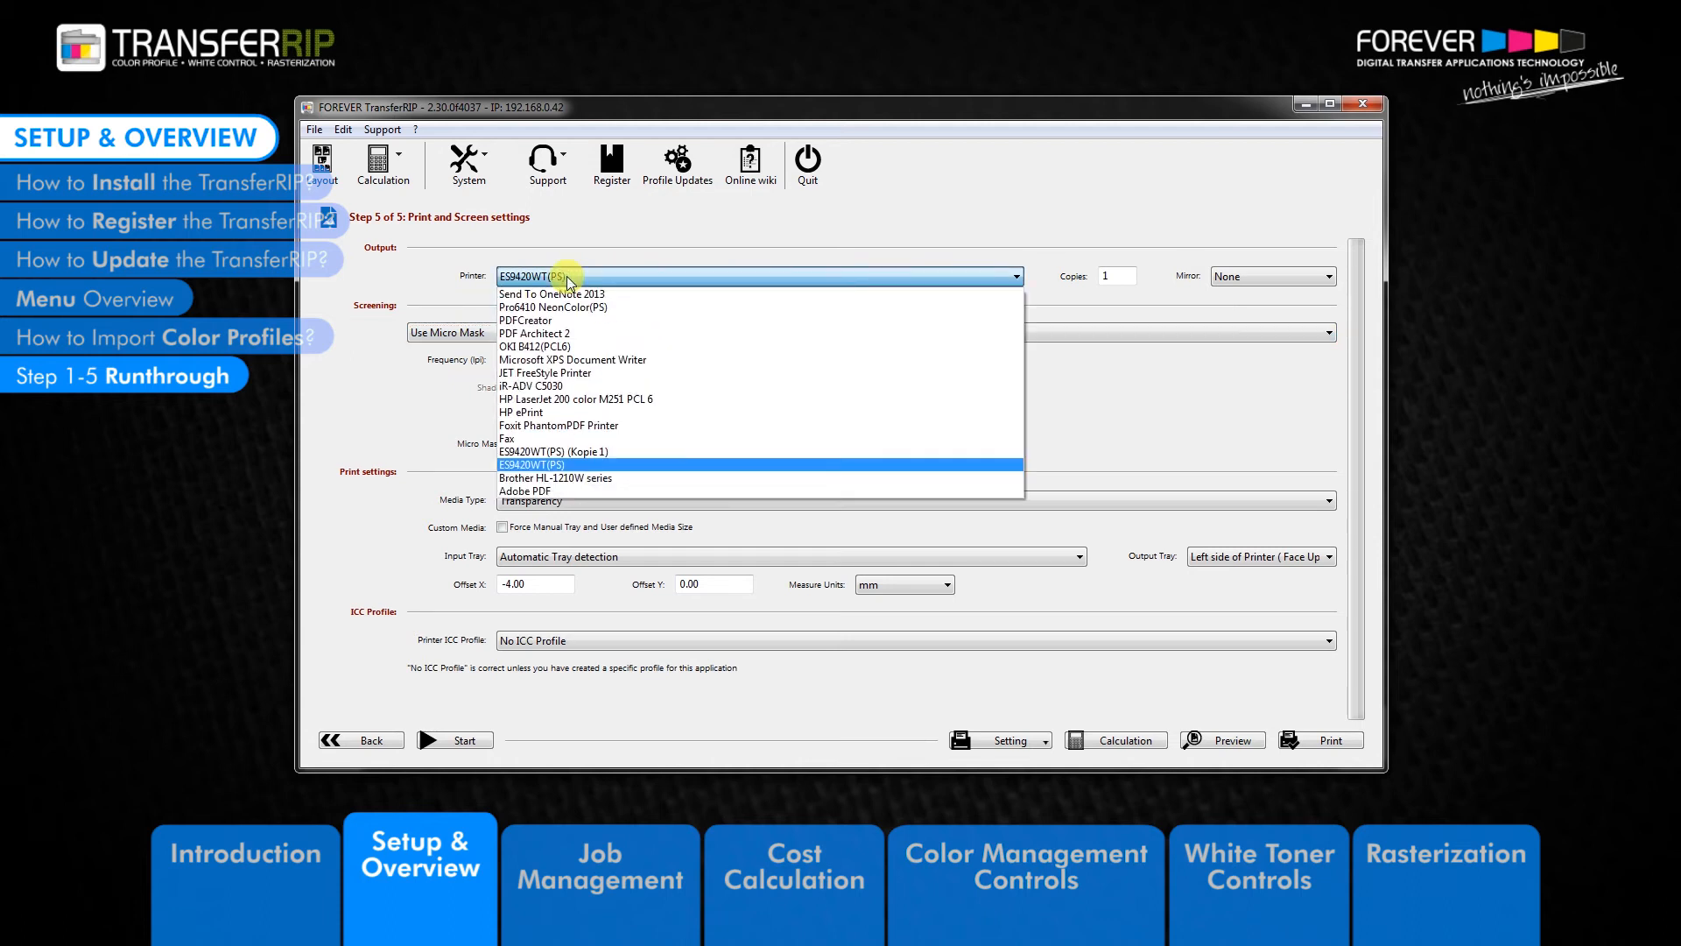
pyautogui.click(532, 464)
pyautogui.click(1124, 277)
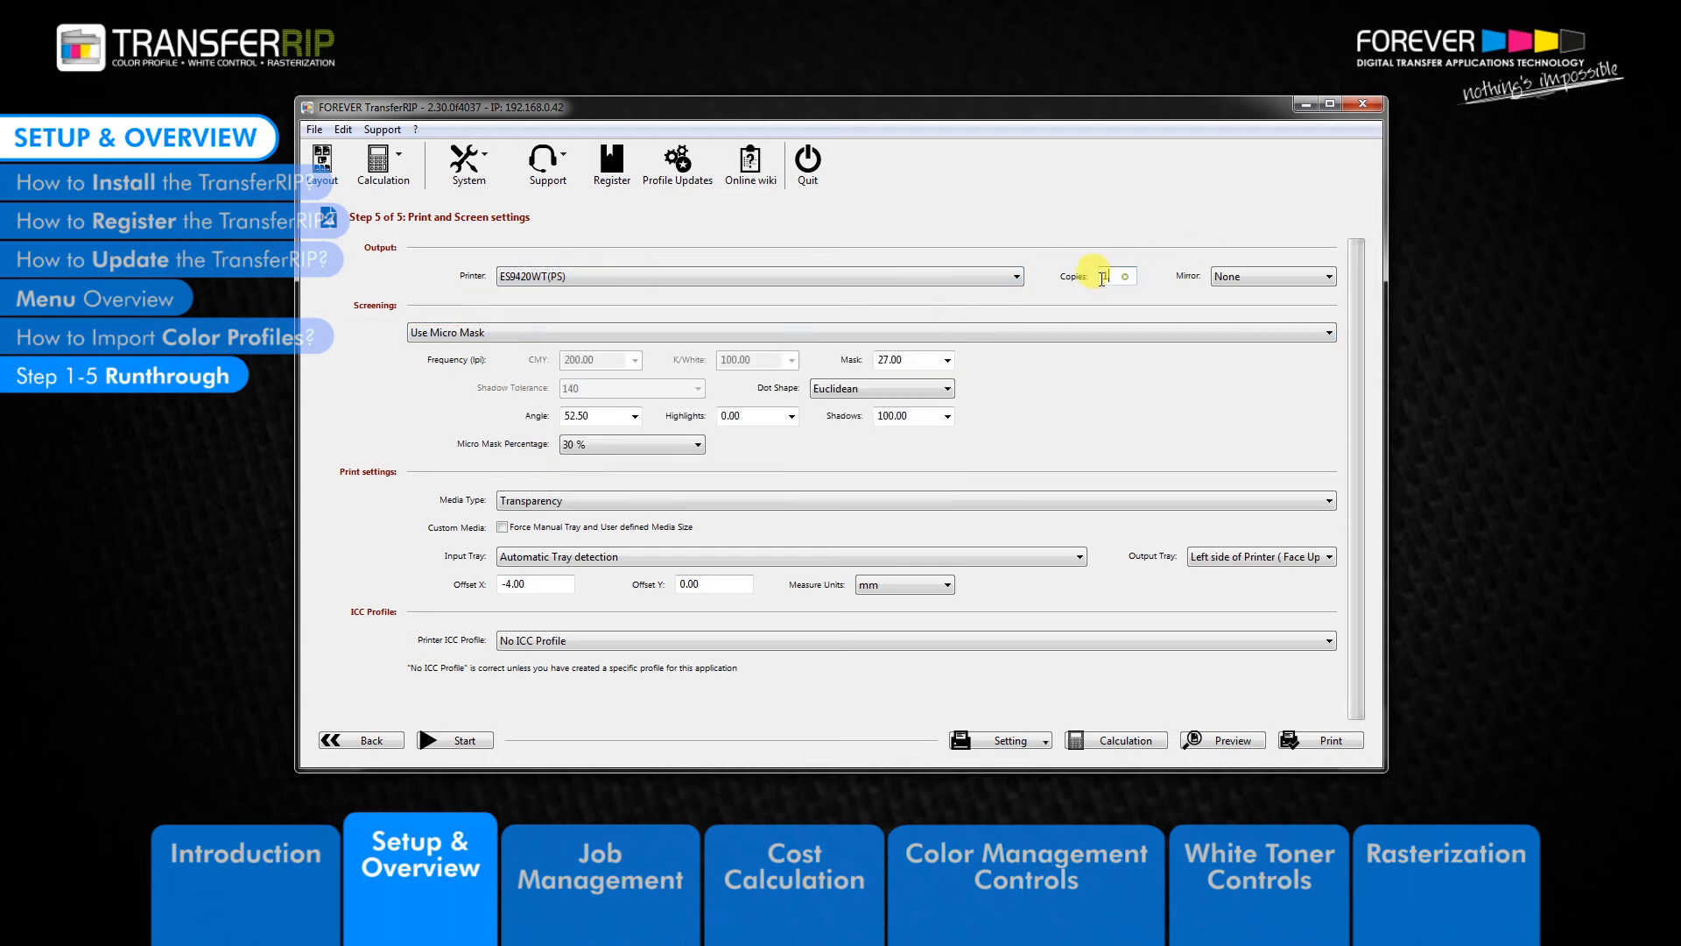
pyautogui.click(1276, 280)
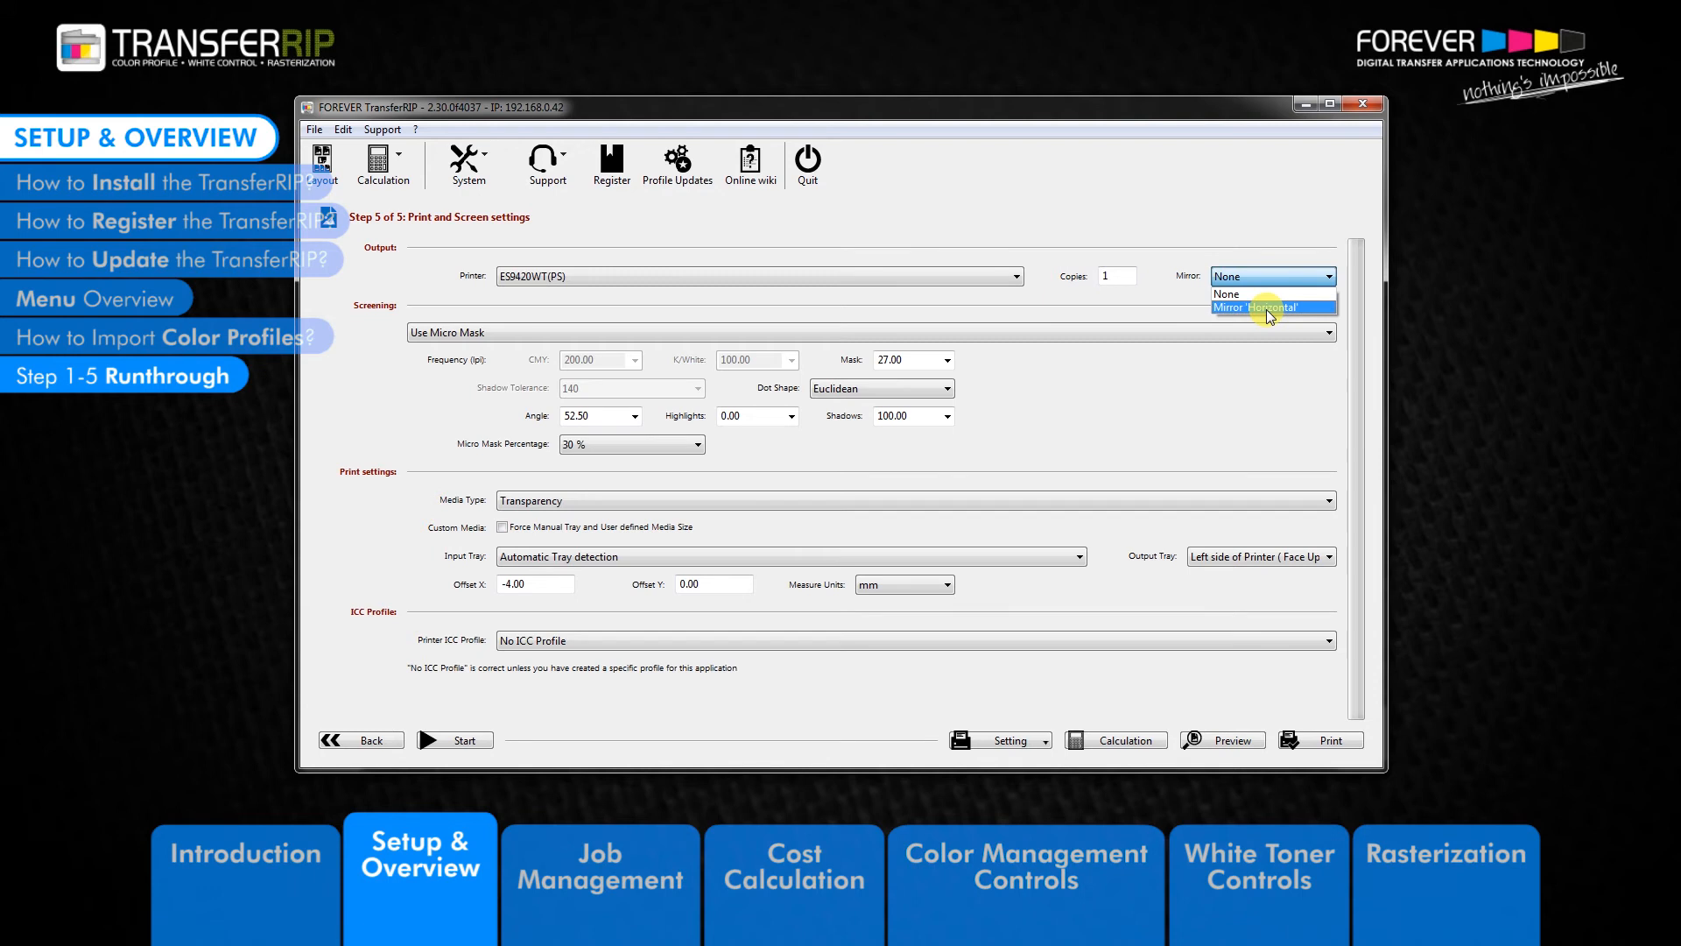
pyautogui.click(1266, 308)
pyautogui.click(1268, 283)
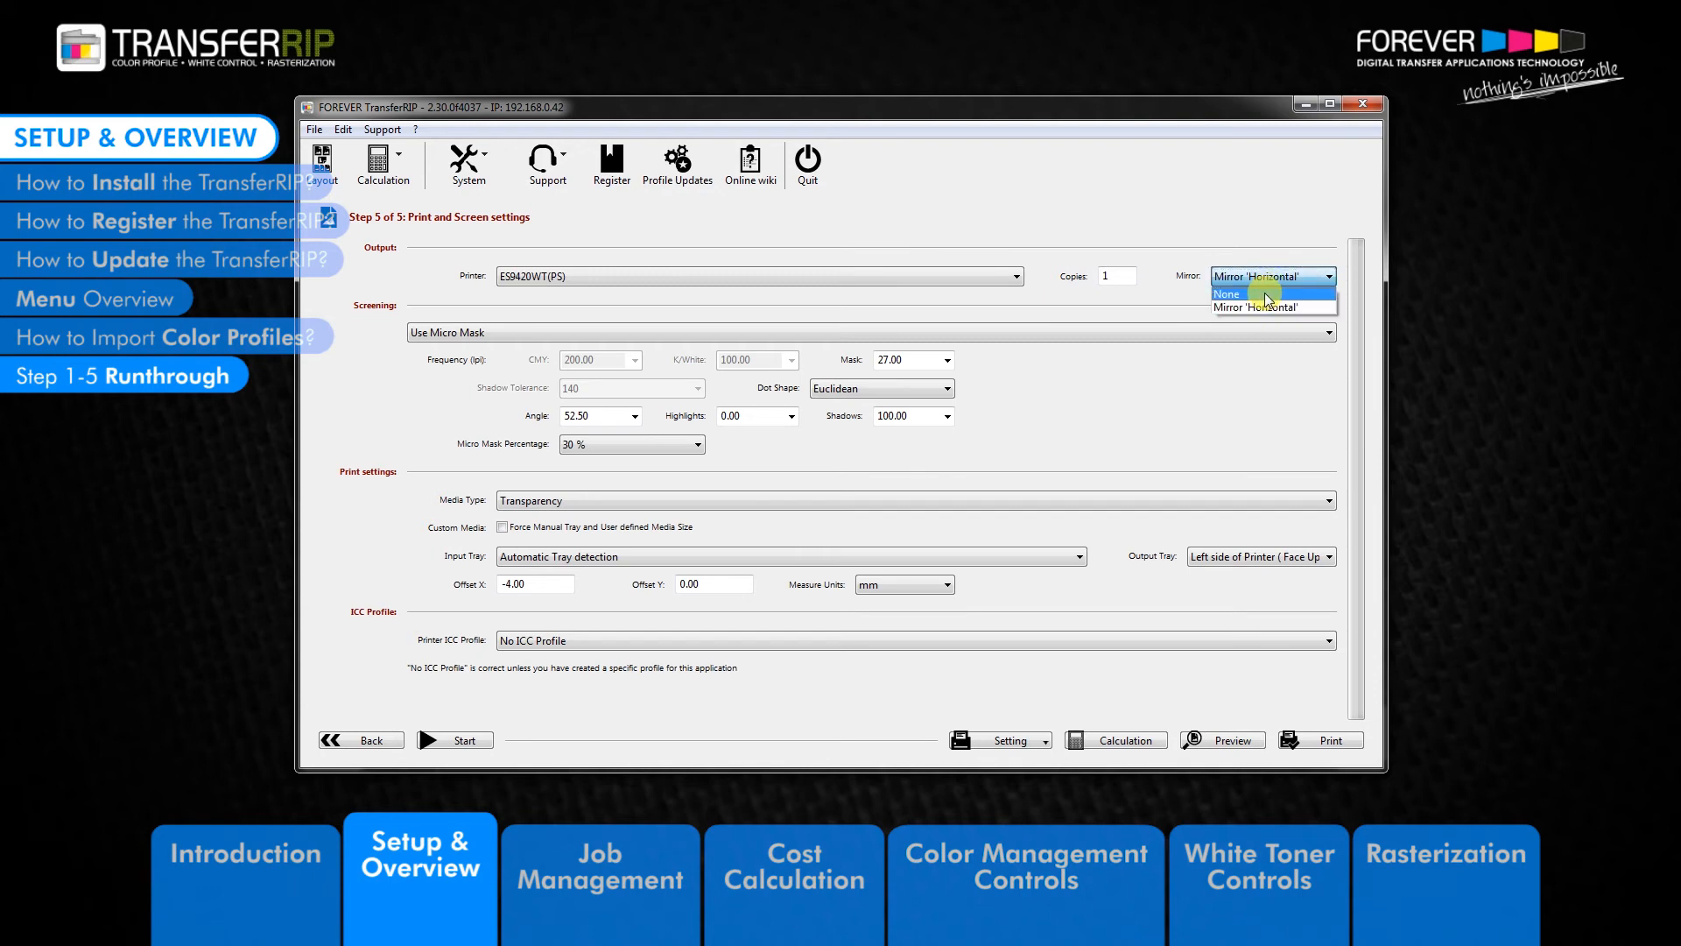
pyautogui.click(1174, 301)
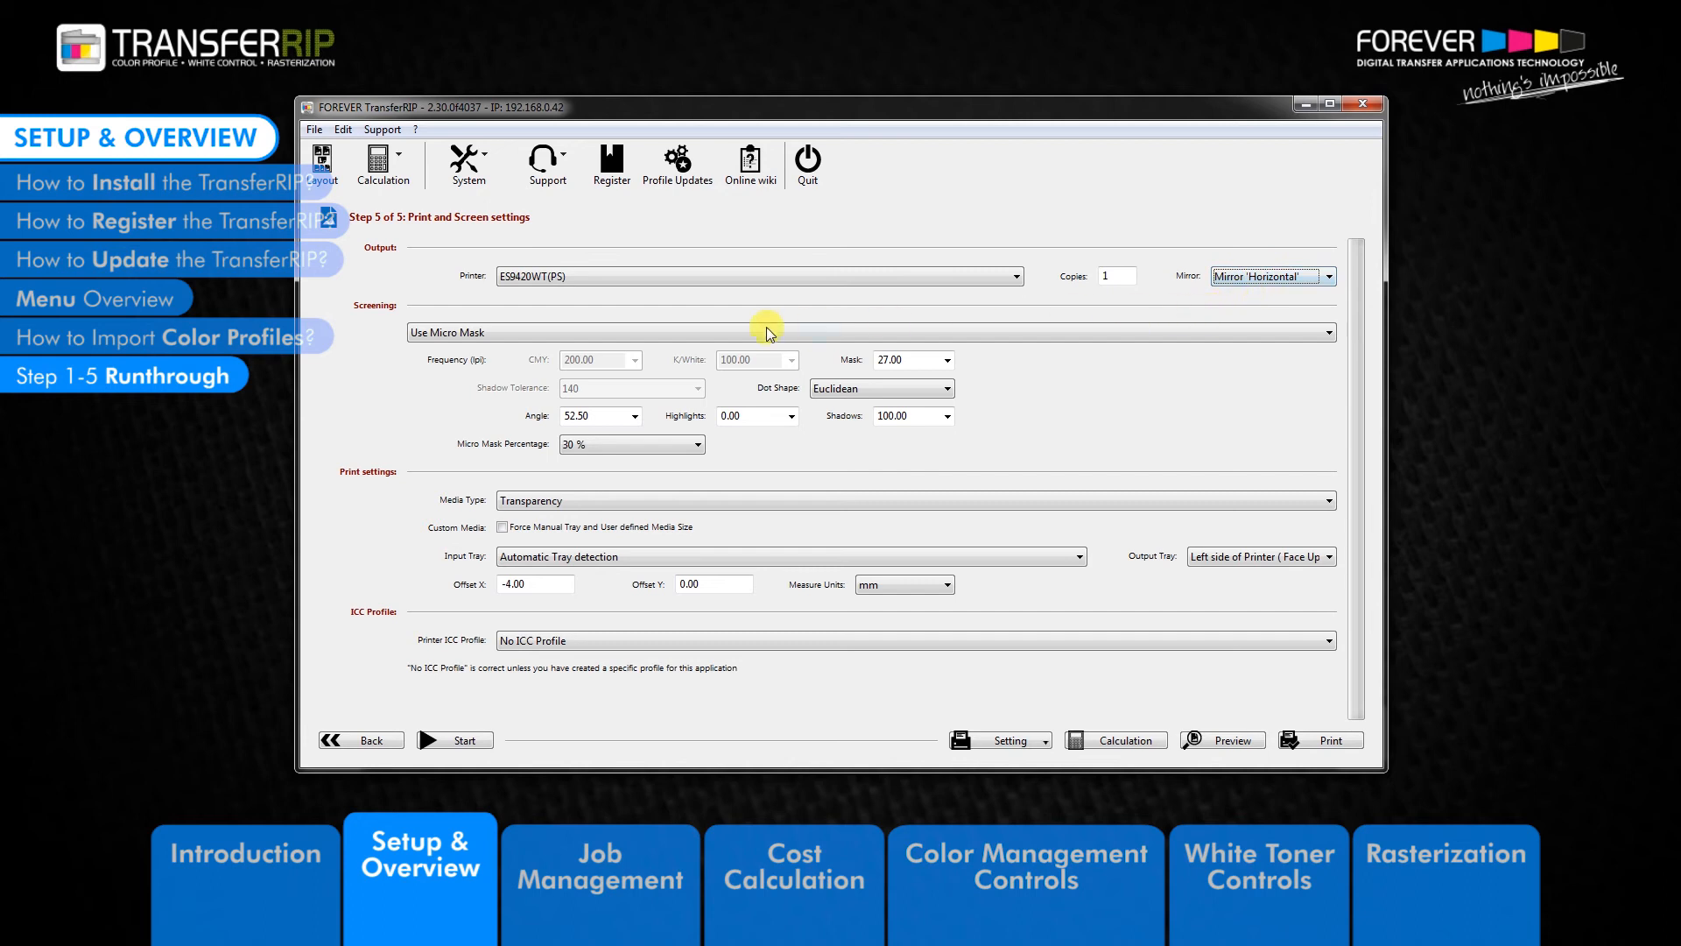
# Set the screening to the configured mask recommended for dark media and its mask frequency to 28 lpi.
pyautogui.click(506, 336)
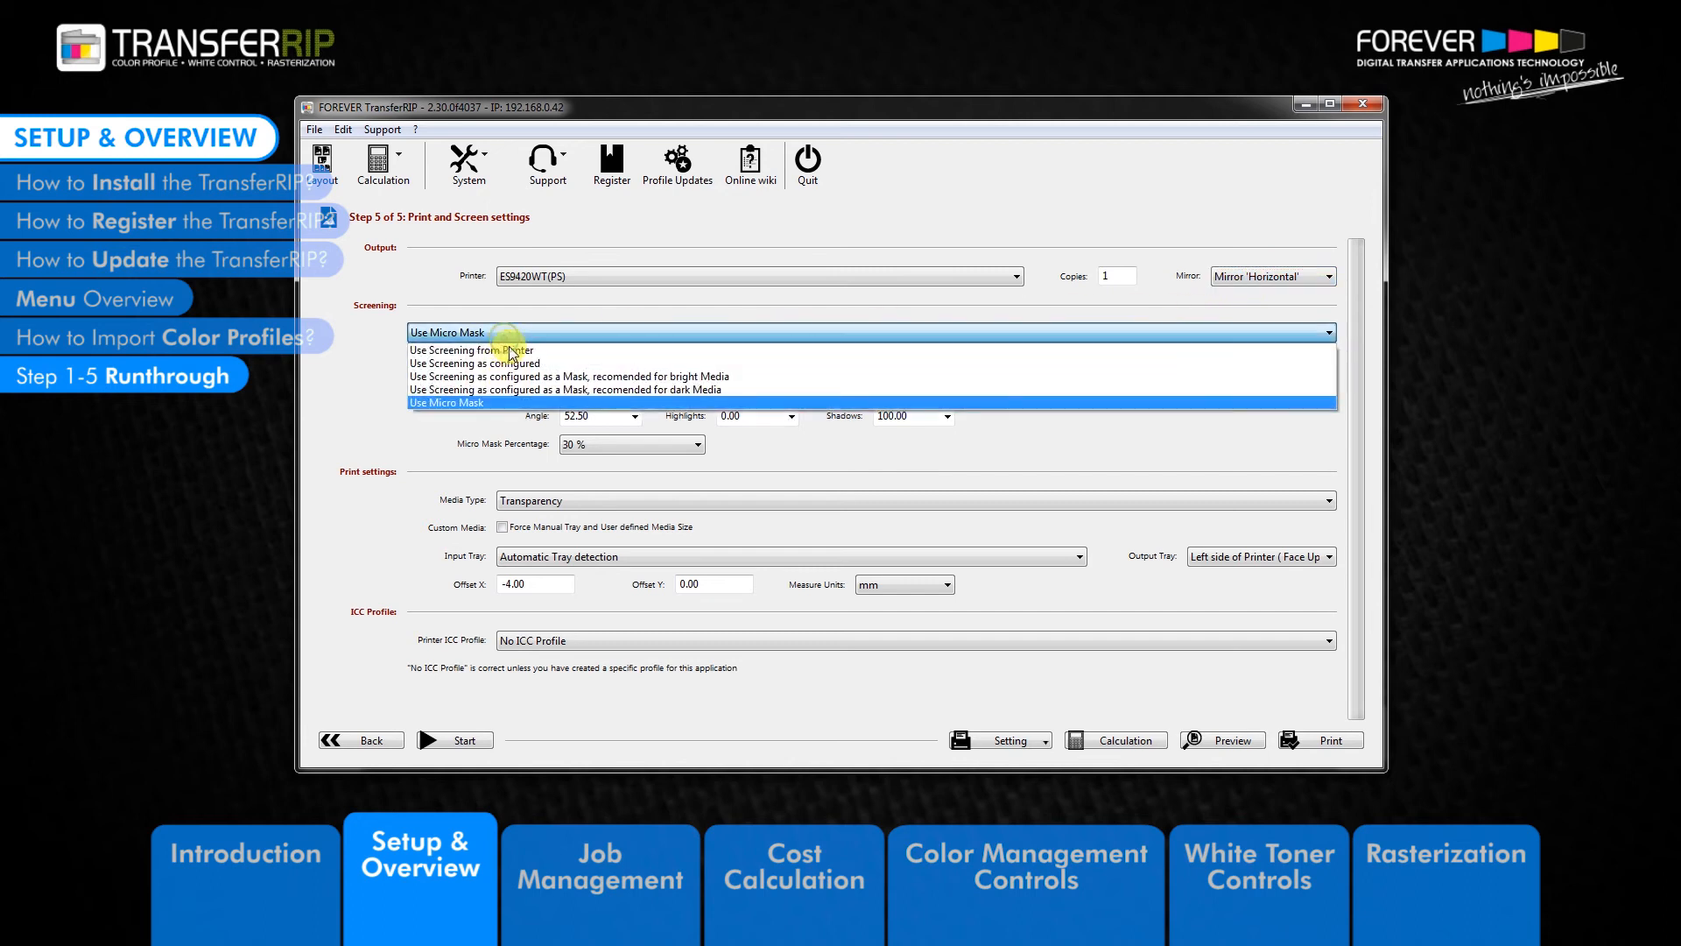
pyautogui.click(513, 389)
pyautogui.moveTo(919, 359); pyautogui.dragTo(854, 361)
pyautogui.write('28')
pyautogui.press('Tab')
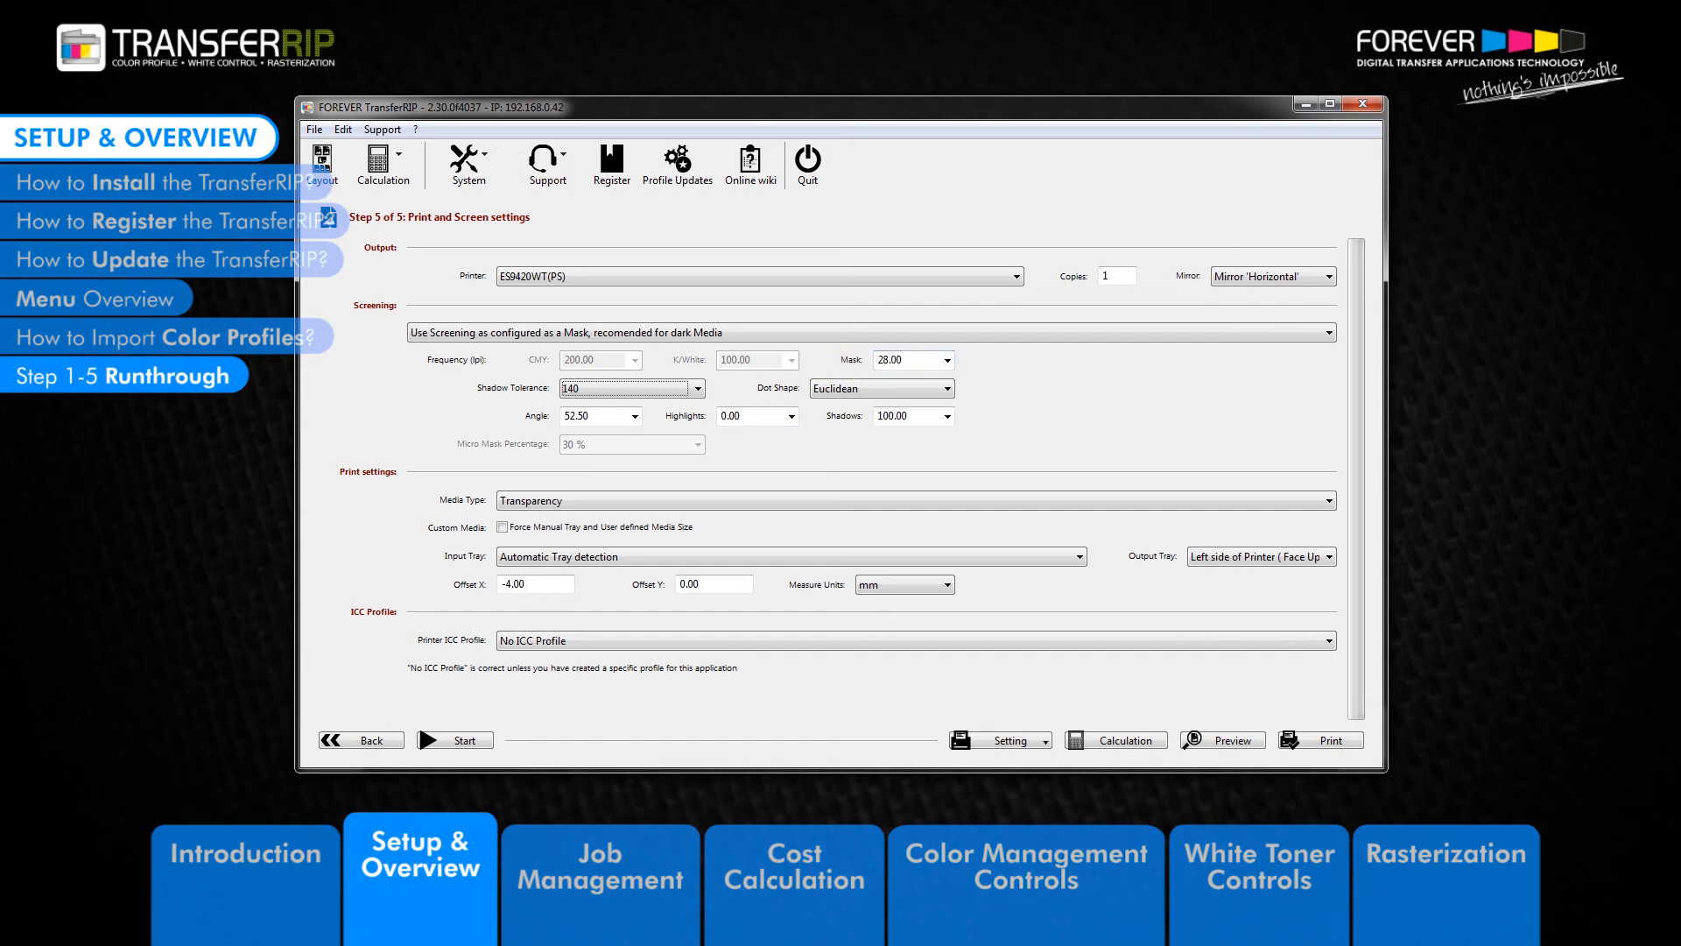
# Set the shadow tolerance of the mask screening to 170 and check the available dot shapes.
pyautogui.click(581, 390)
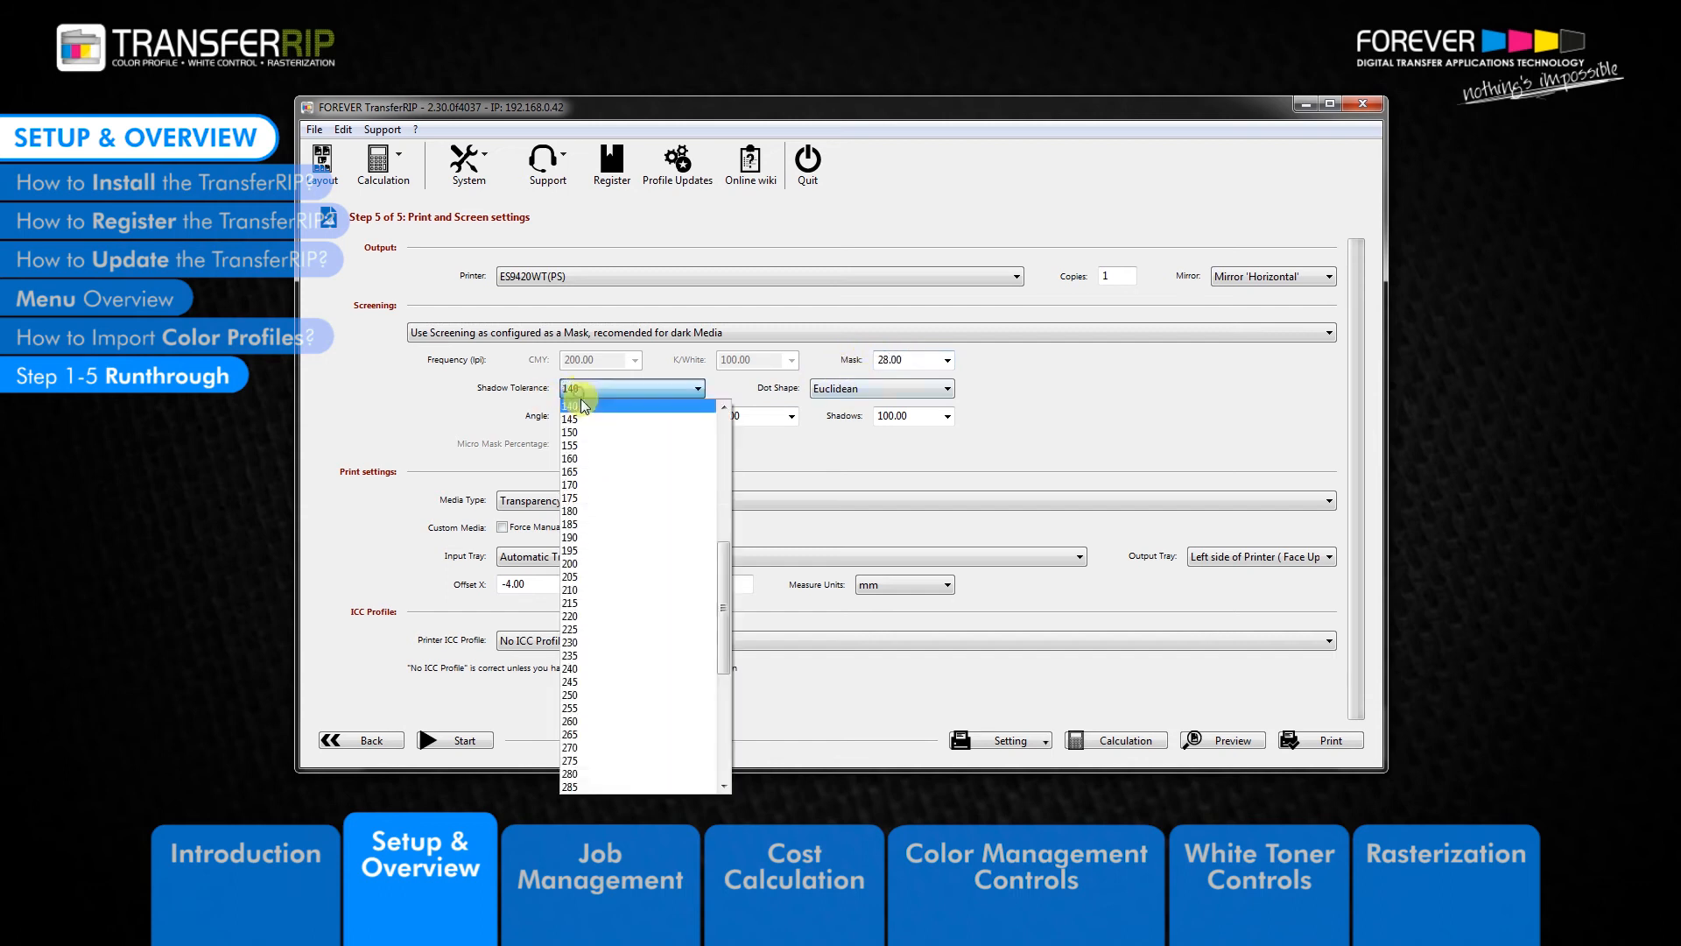
pyautogui.click(594, 484)
pyautogui.click(854, 389)
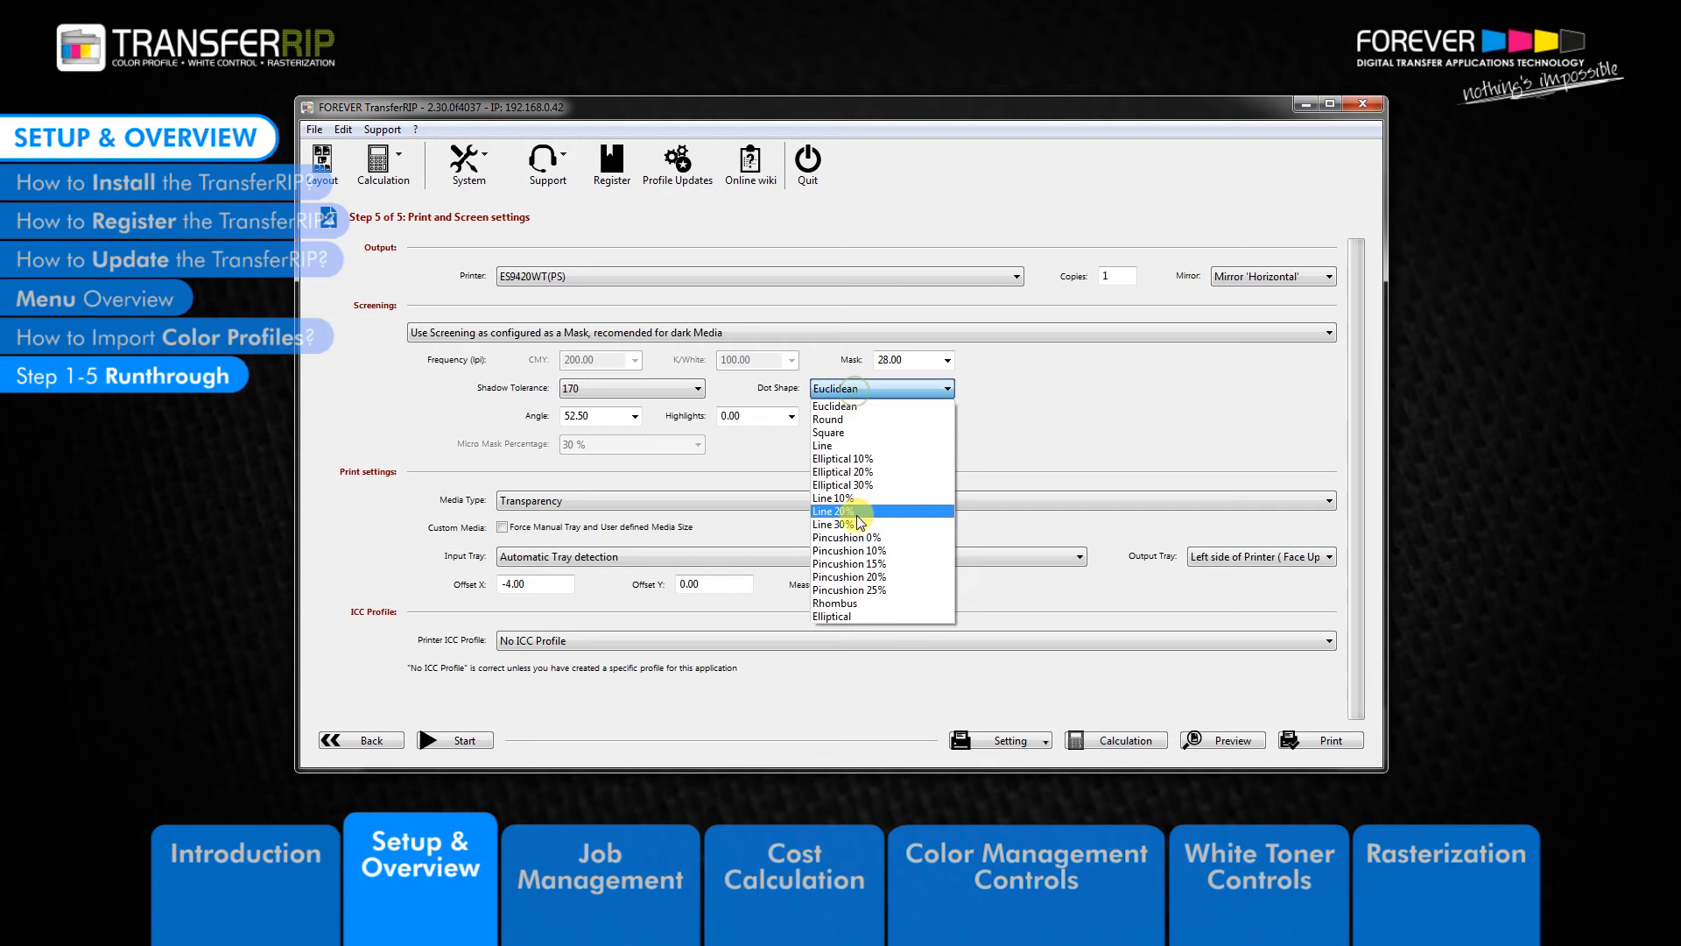
pyautogui.click(1021, 425)
pyautogui.click(602, 418)
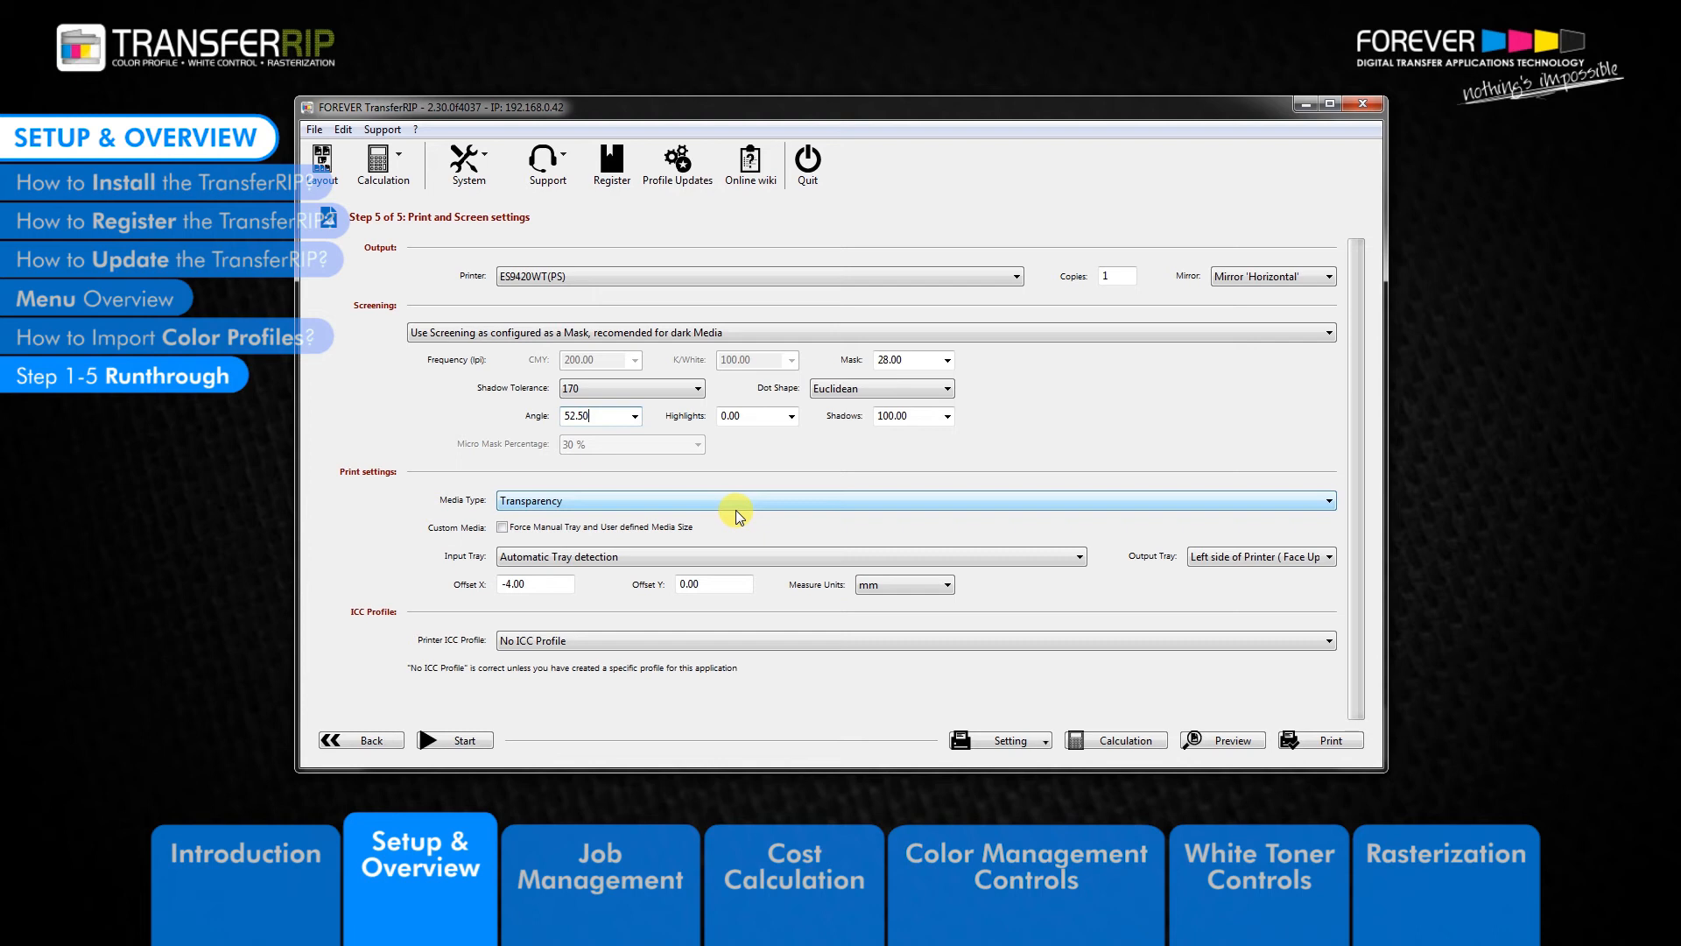
# Try forcing the manual tray, then restore Automatic Tray detection as input and choose Left side of Printer (Face Up) as output.
pyautogui.click(502, 527)
pyautogui.click(560, 558)
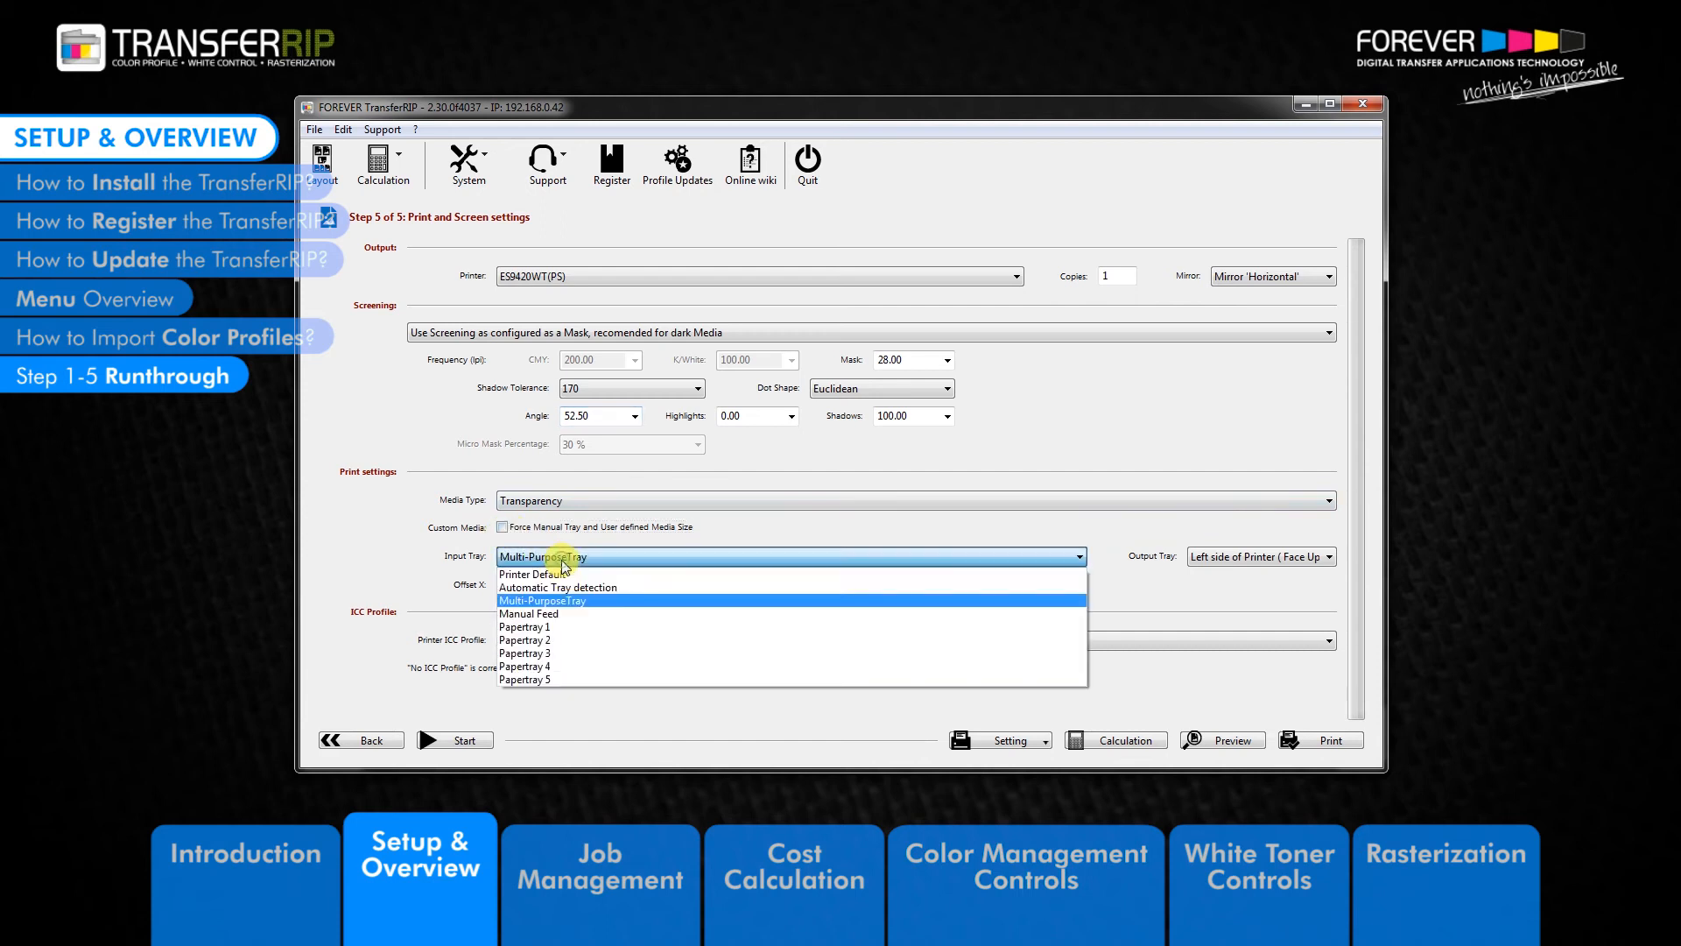
pyautogui.click(561, 587)
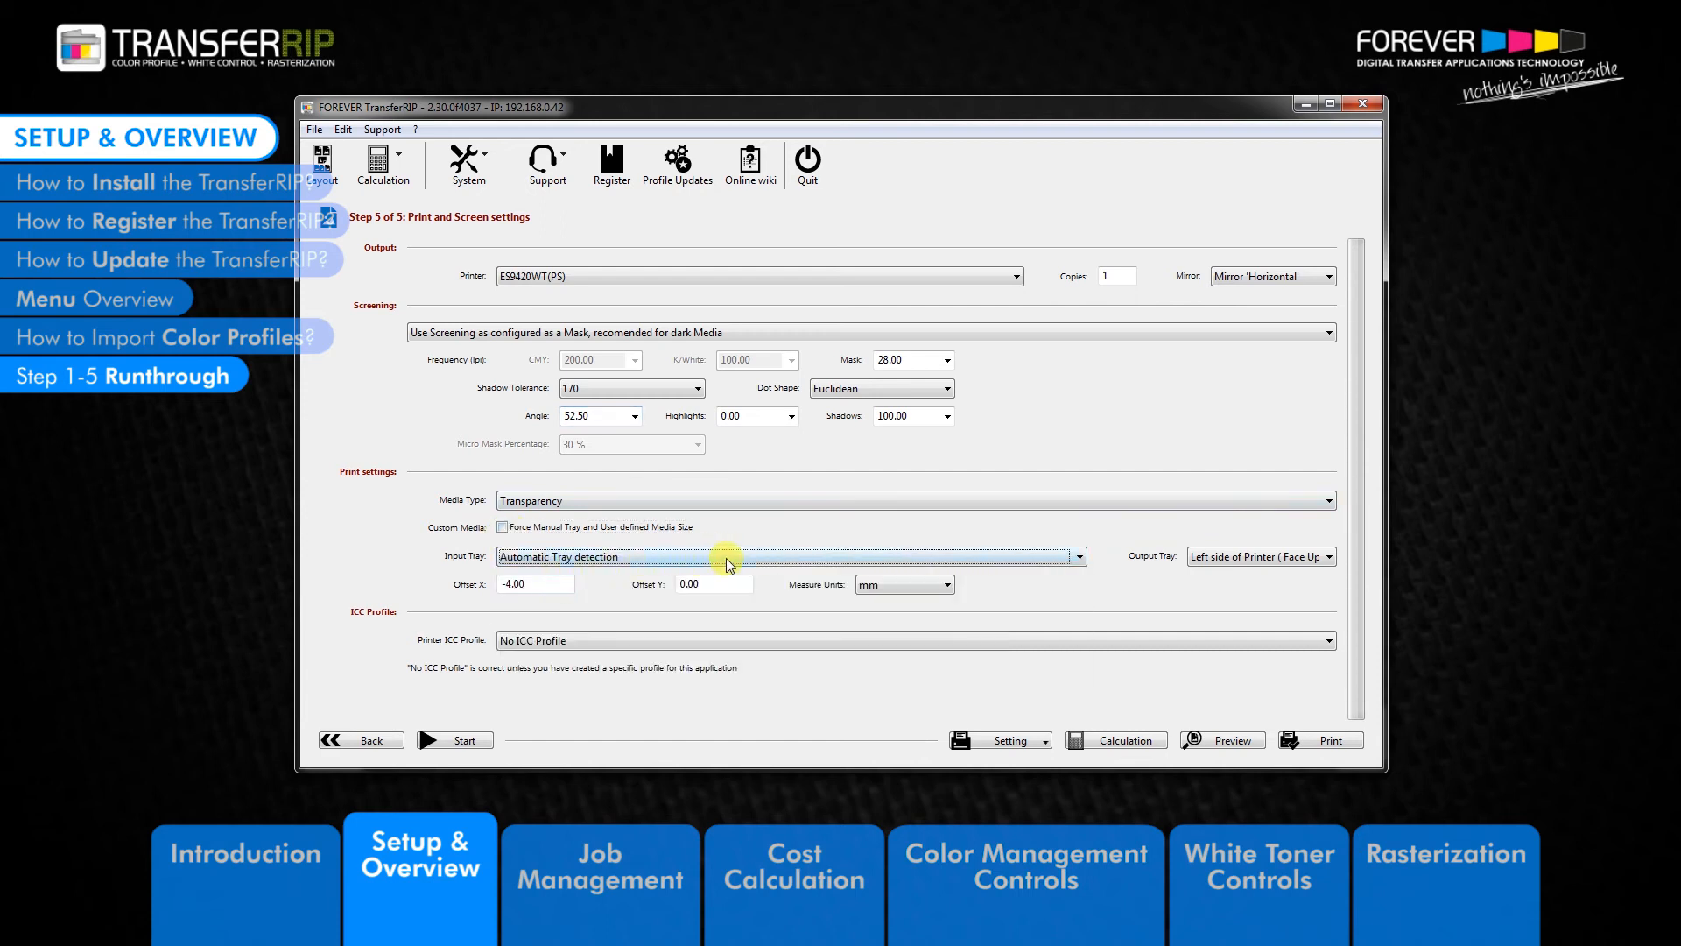
pyautogui.click(1247, 560)
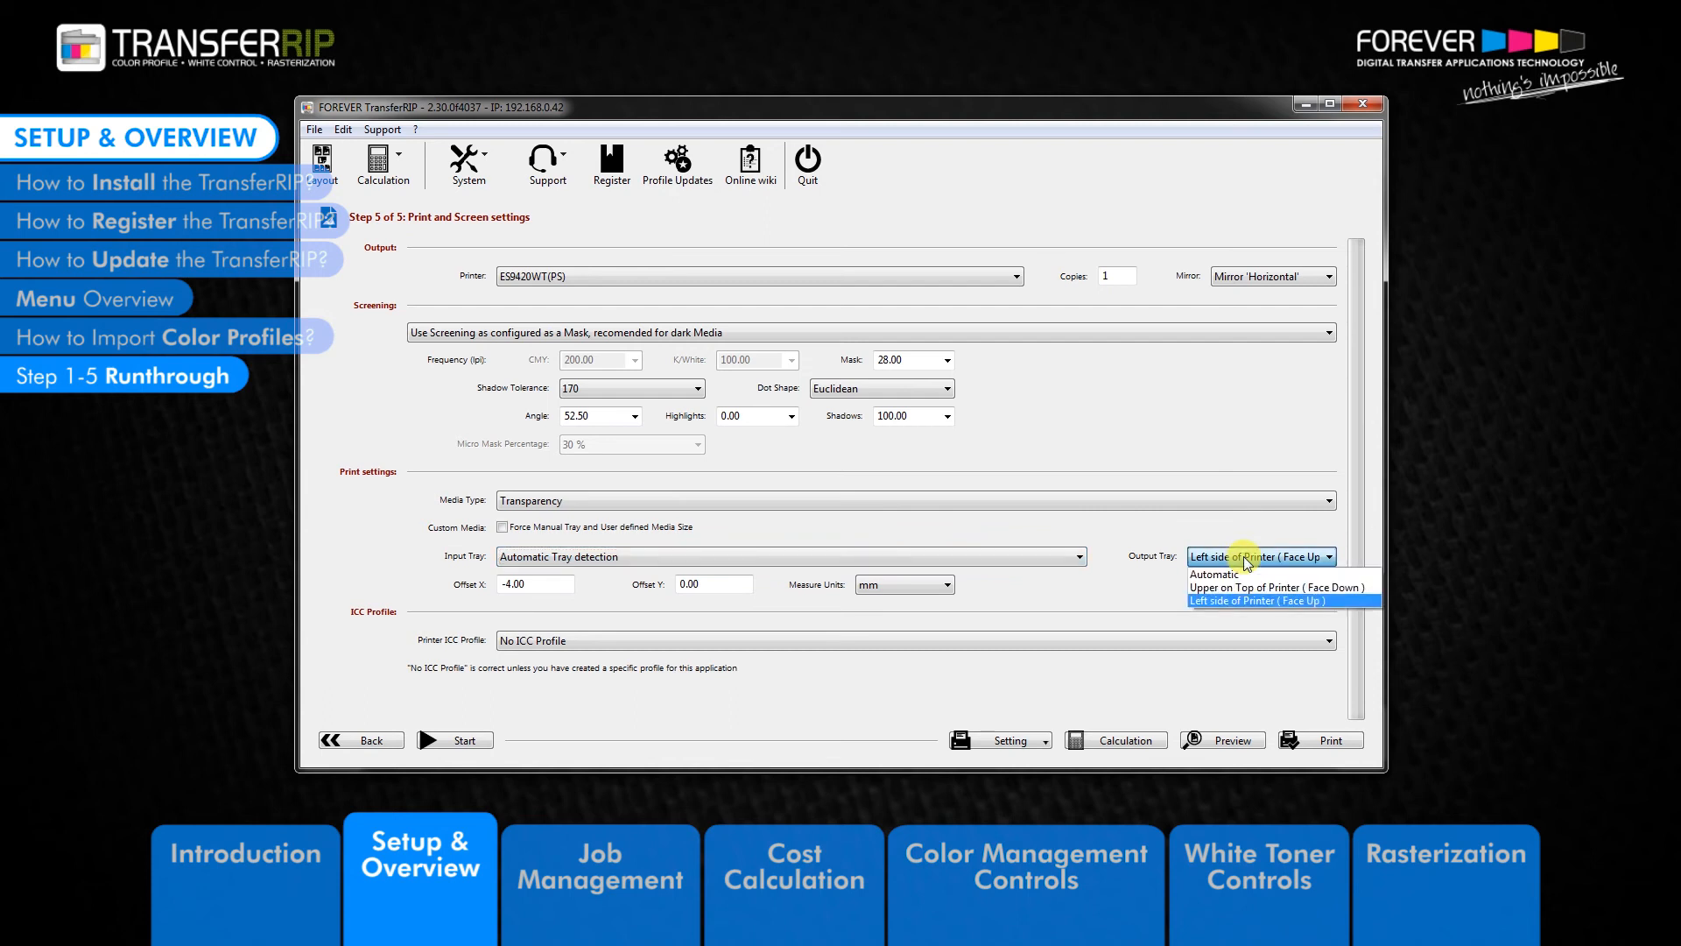
pyautogui.click(1238, 601)
# Examine the X and Y print offsets, the measure unit choices and the available printer ICC profiles.
pyautogui.moveTo(531, 583); pyautogui.dragTo(477, 584)
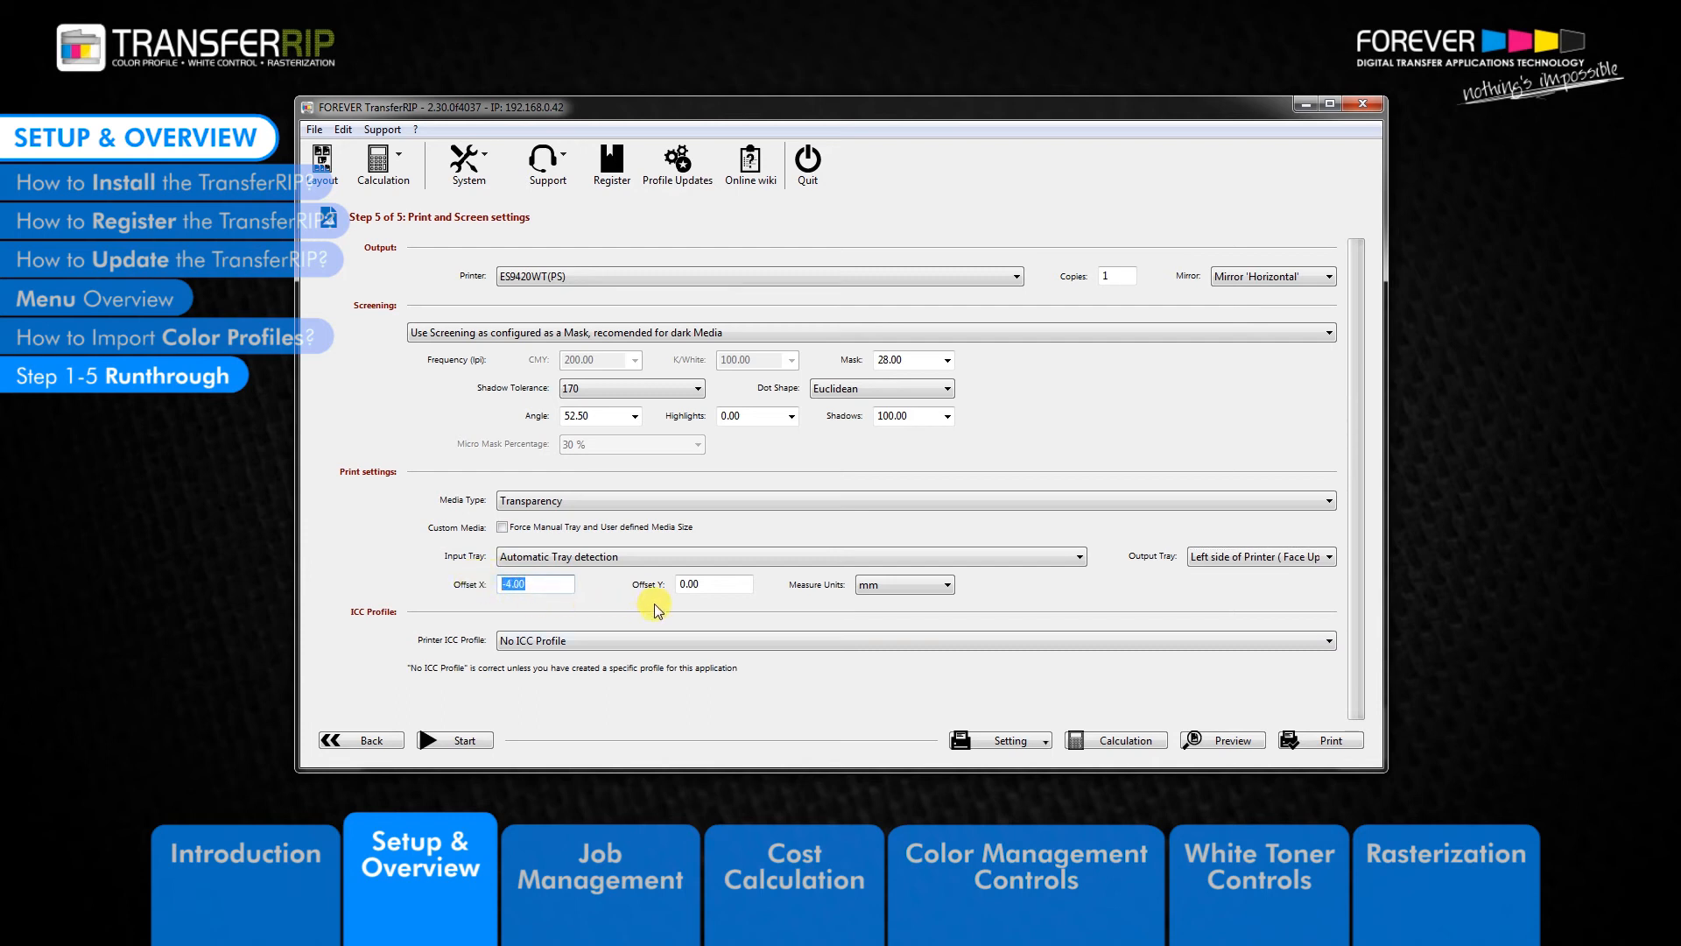
pyautogui.moveTo(707, 586); pyautogui.dragTo(646, 588)
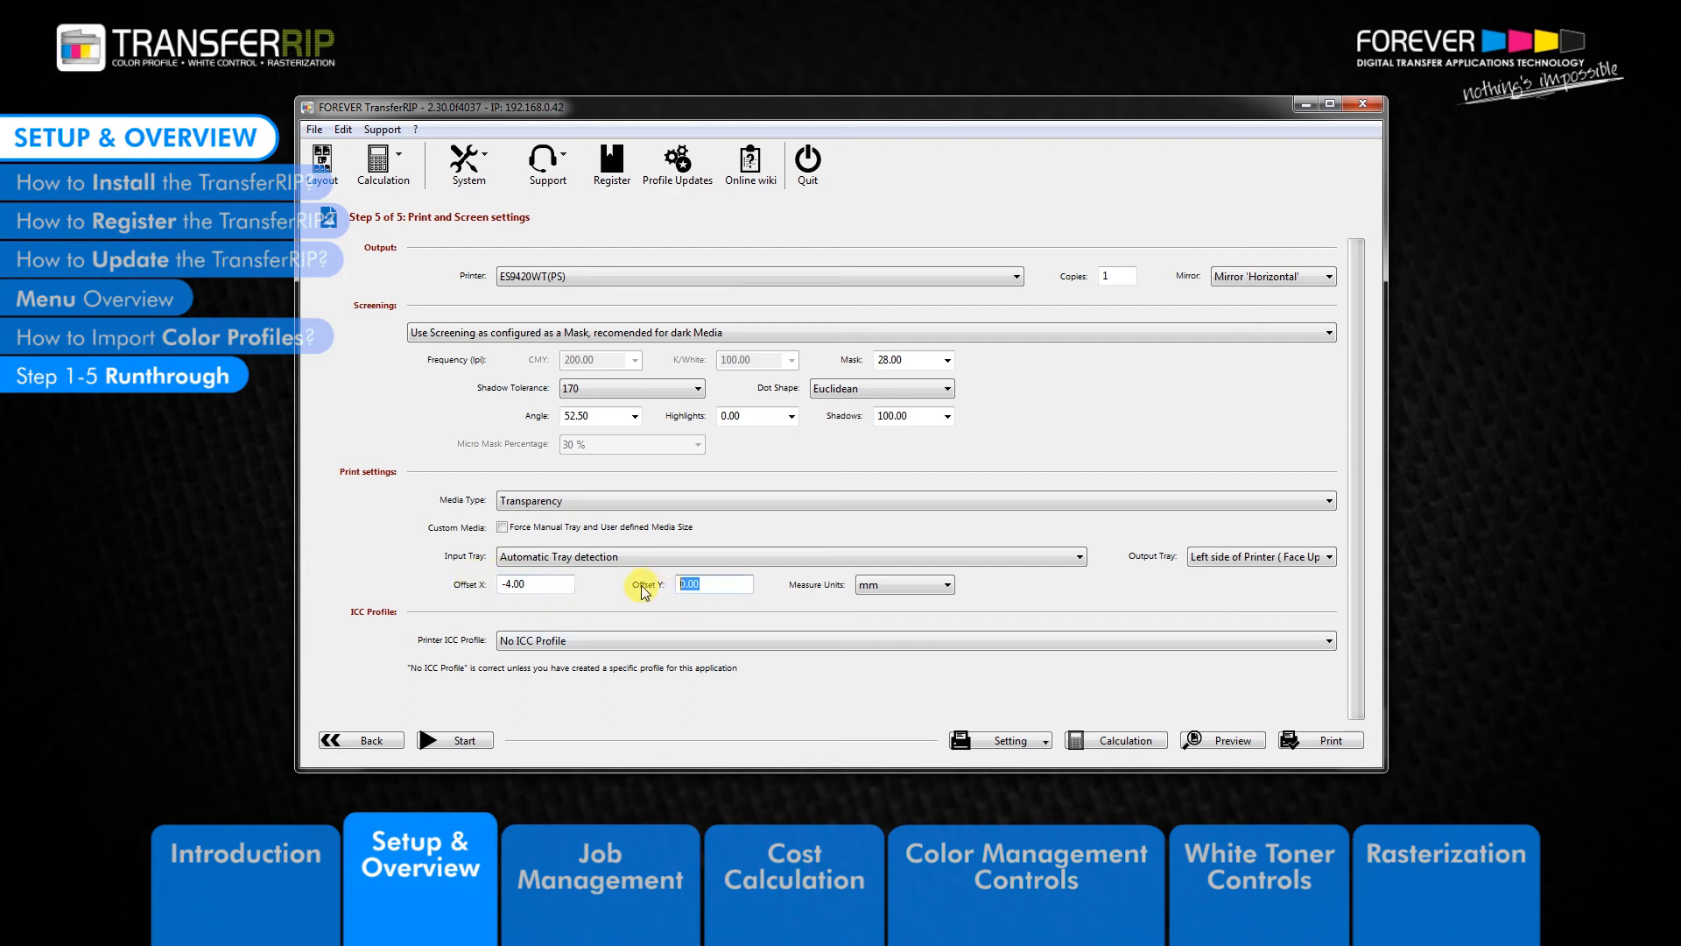
pyautogui.click(721, 585)
pyautogui.doubleClick(545, 585)
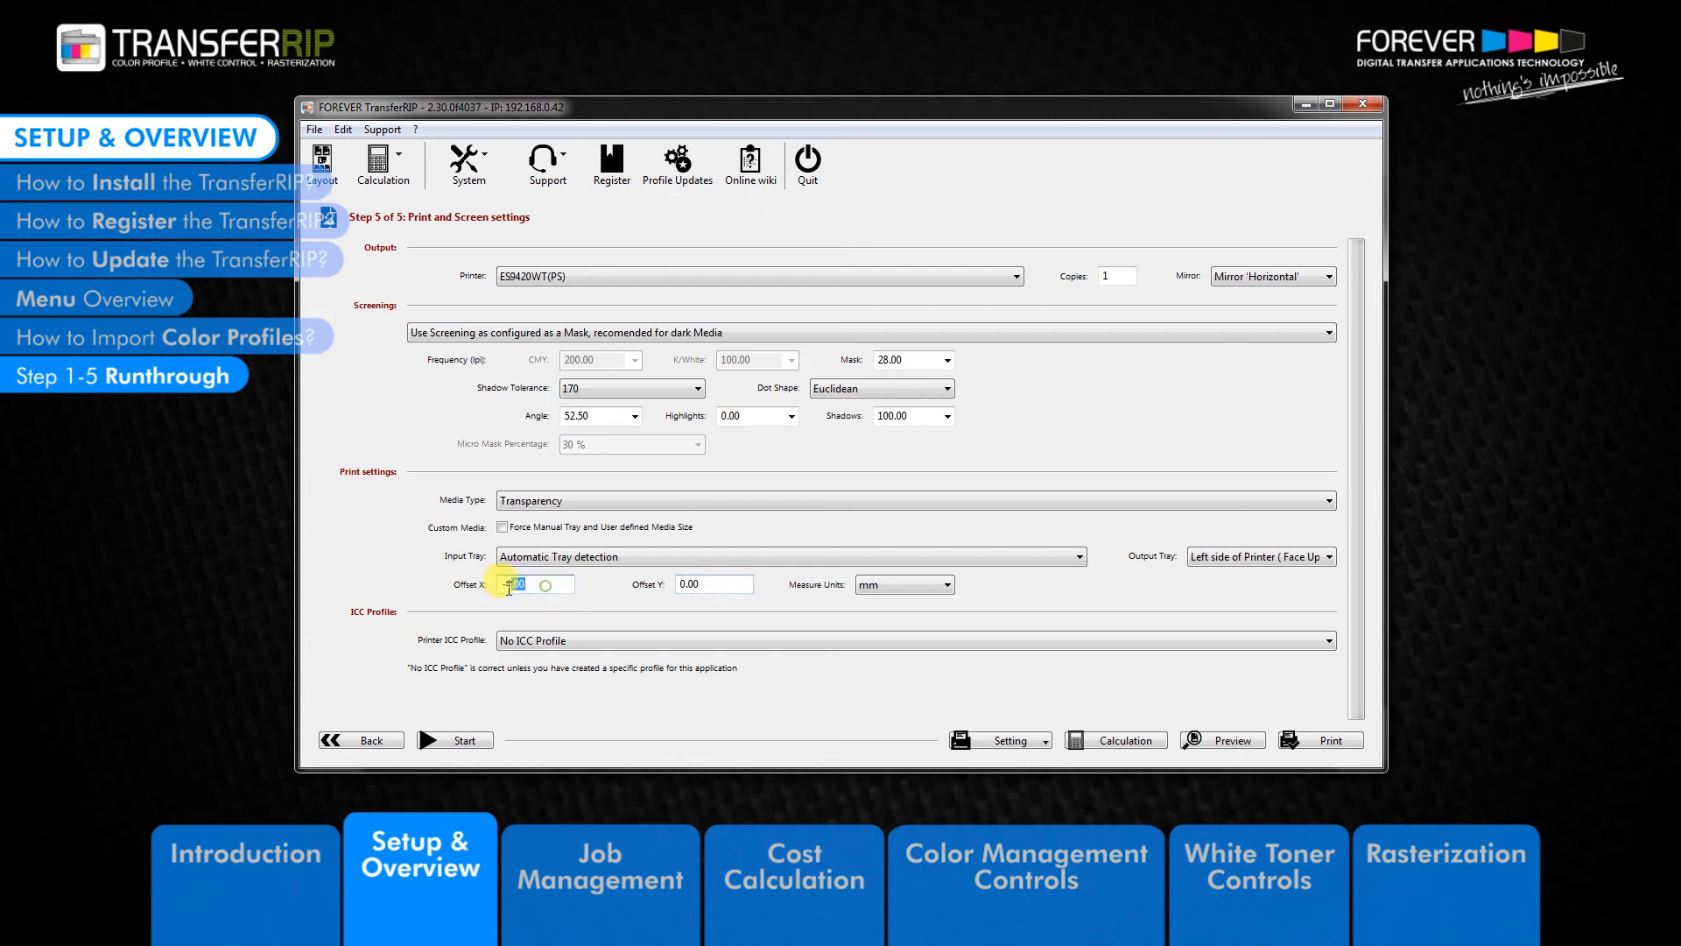
pyautogui.click(545, 589)
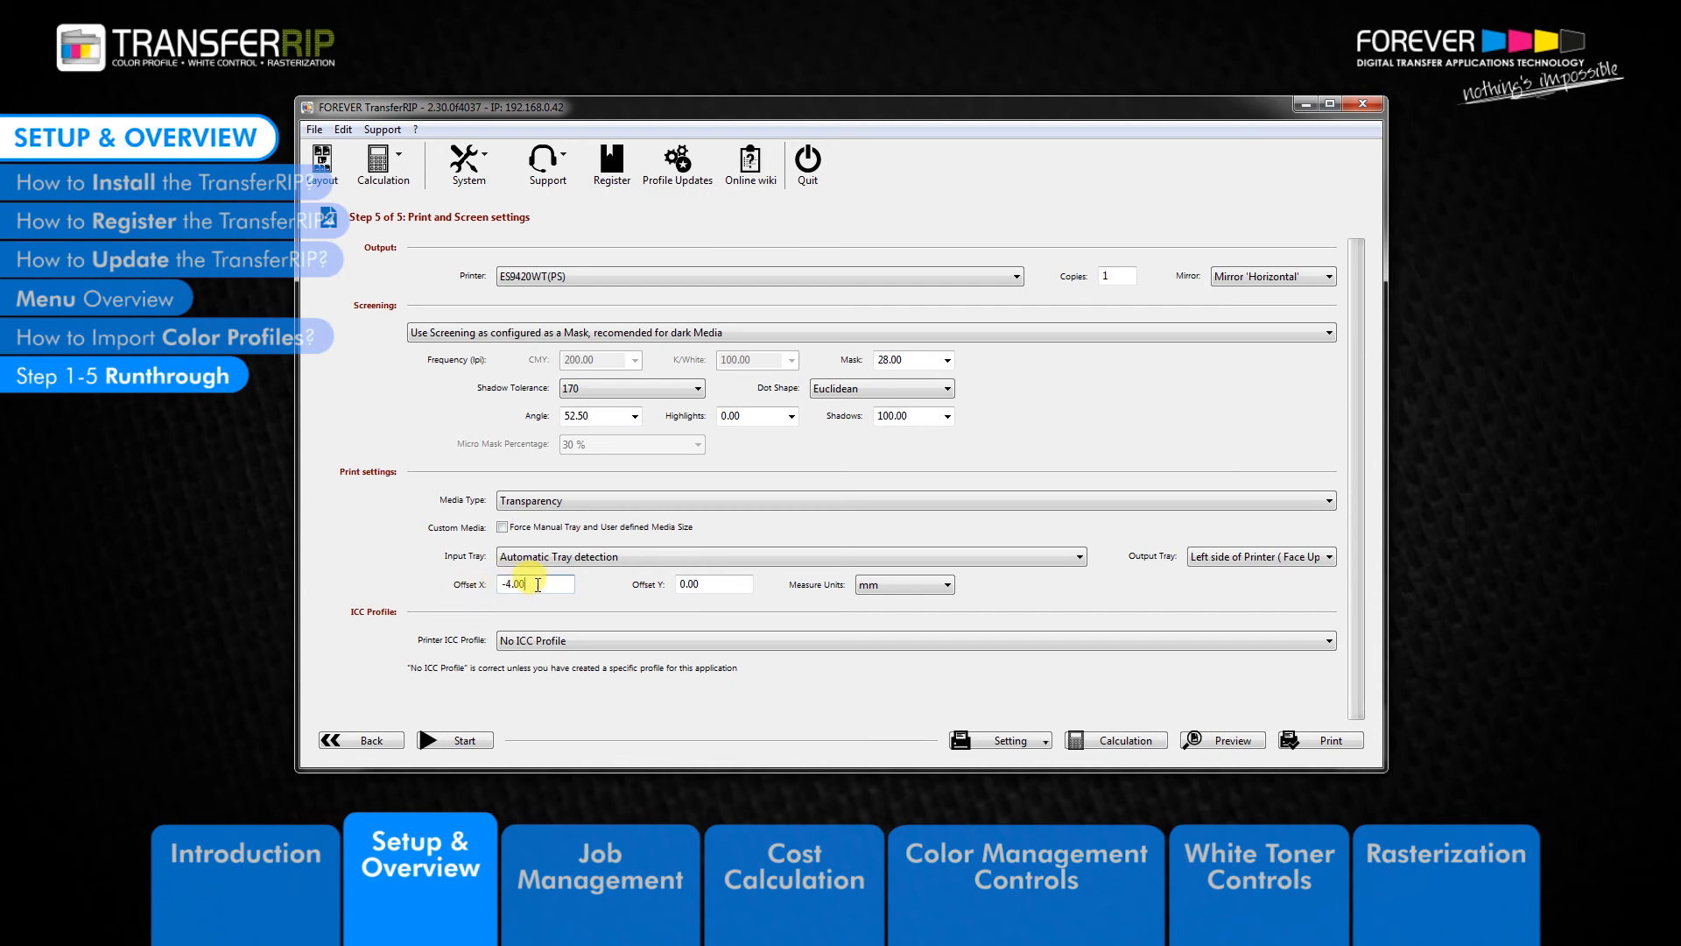
pyautogui.click(717, 585)
pyautogui.click(902, 585)
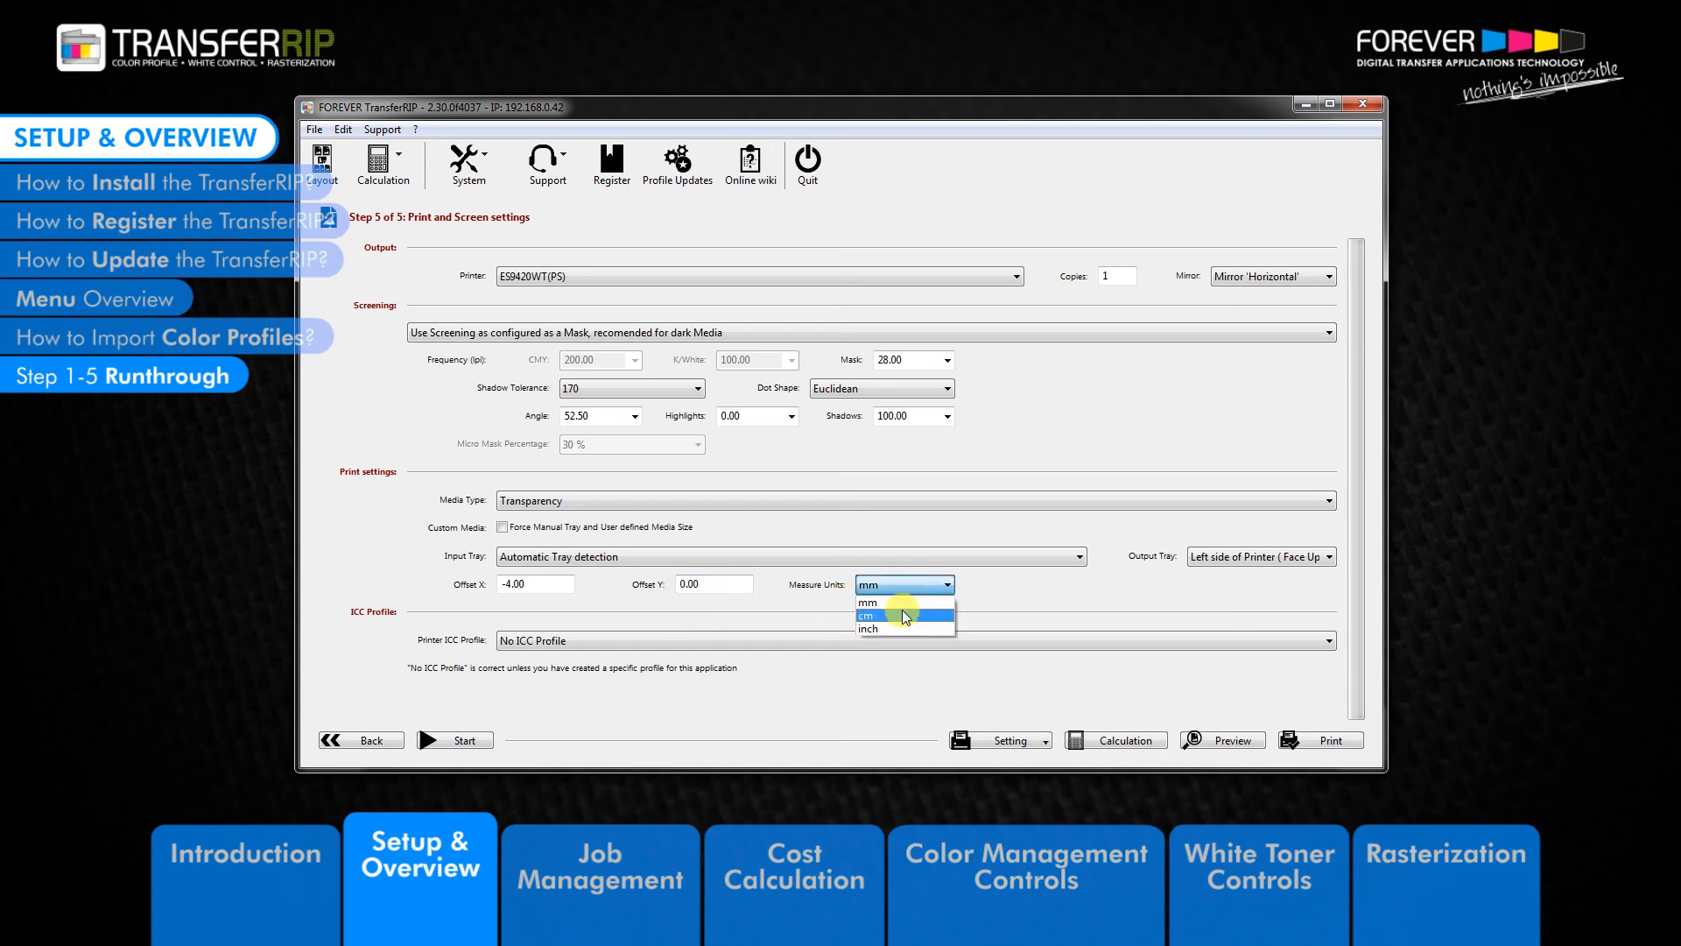
pyautogui.click(970, 586)
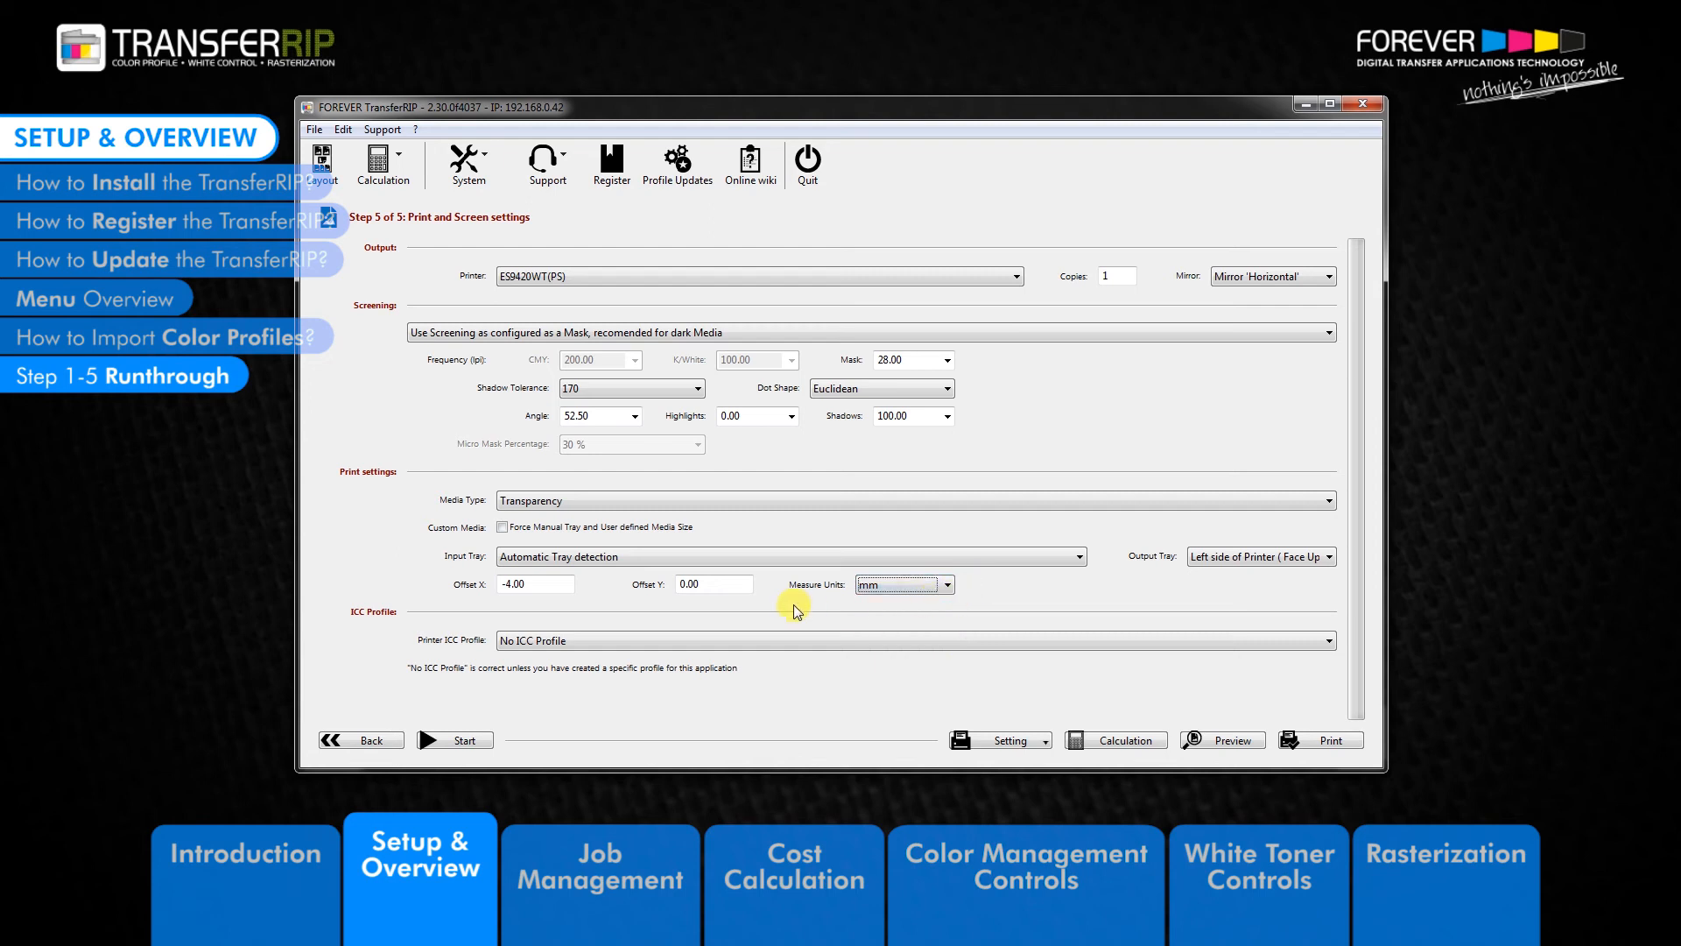
pyautogui.click(562, 649)
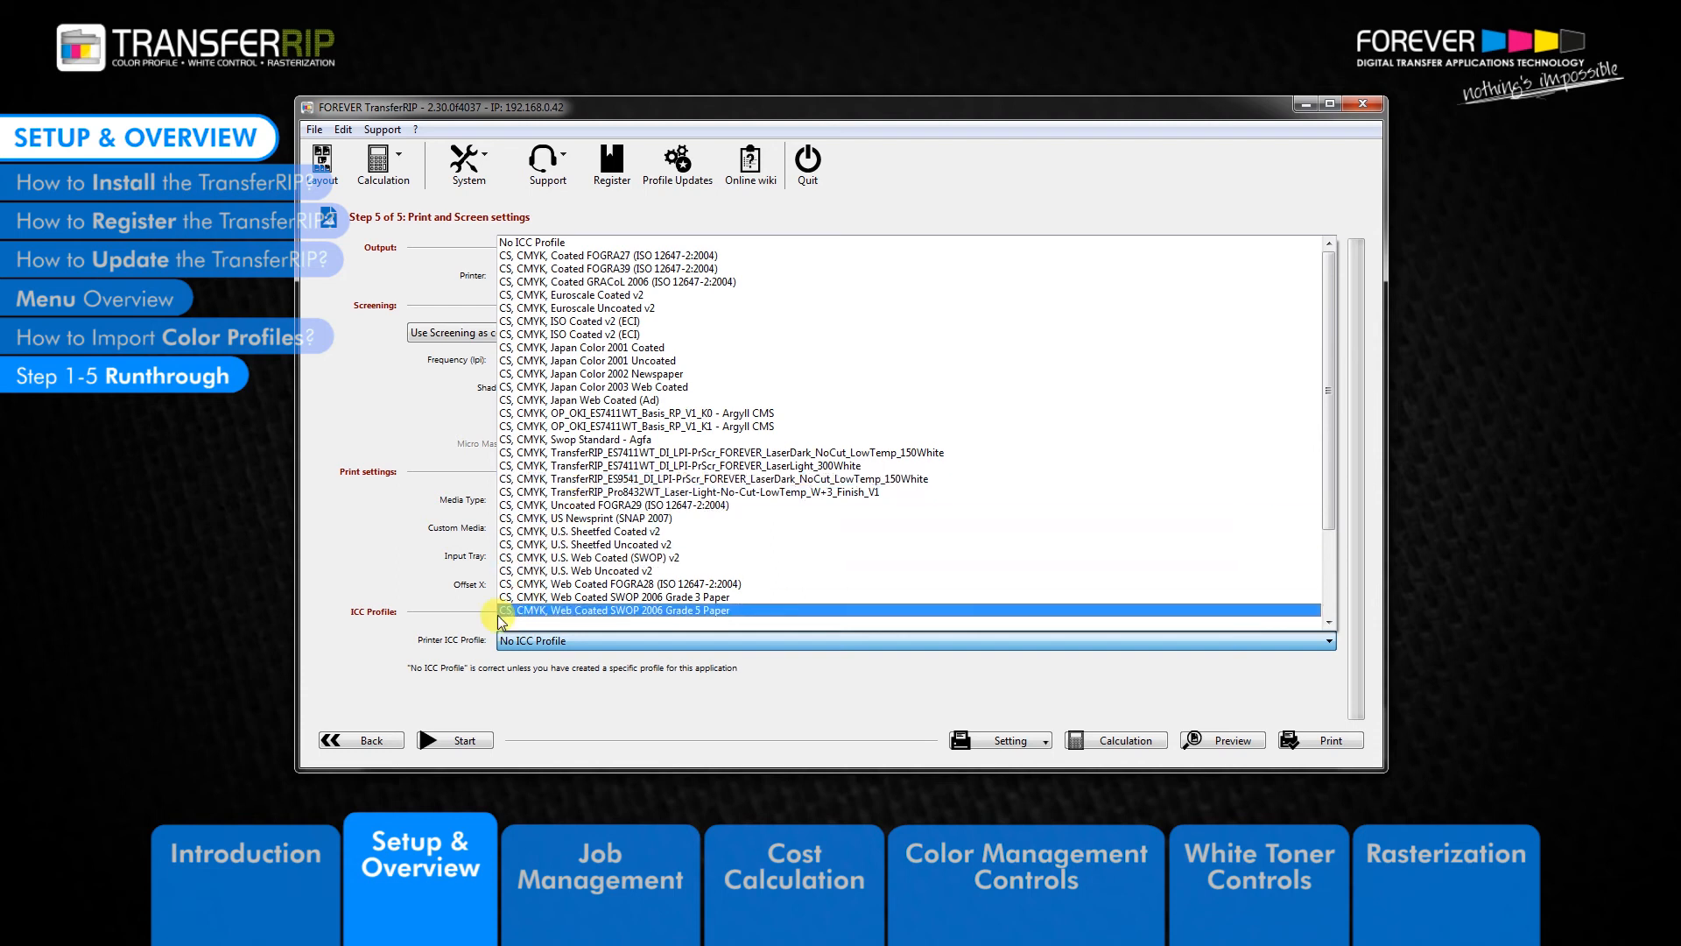
pyautogui.click(455, 629)
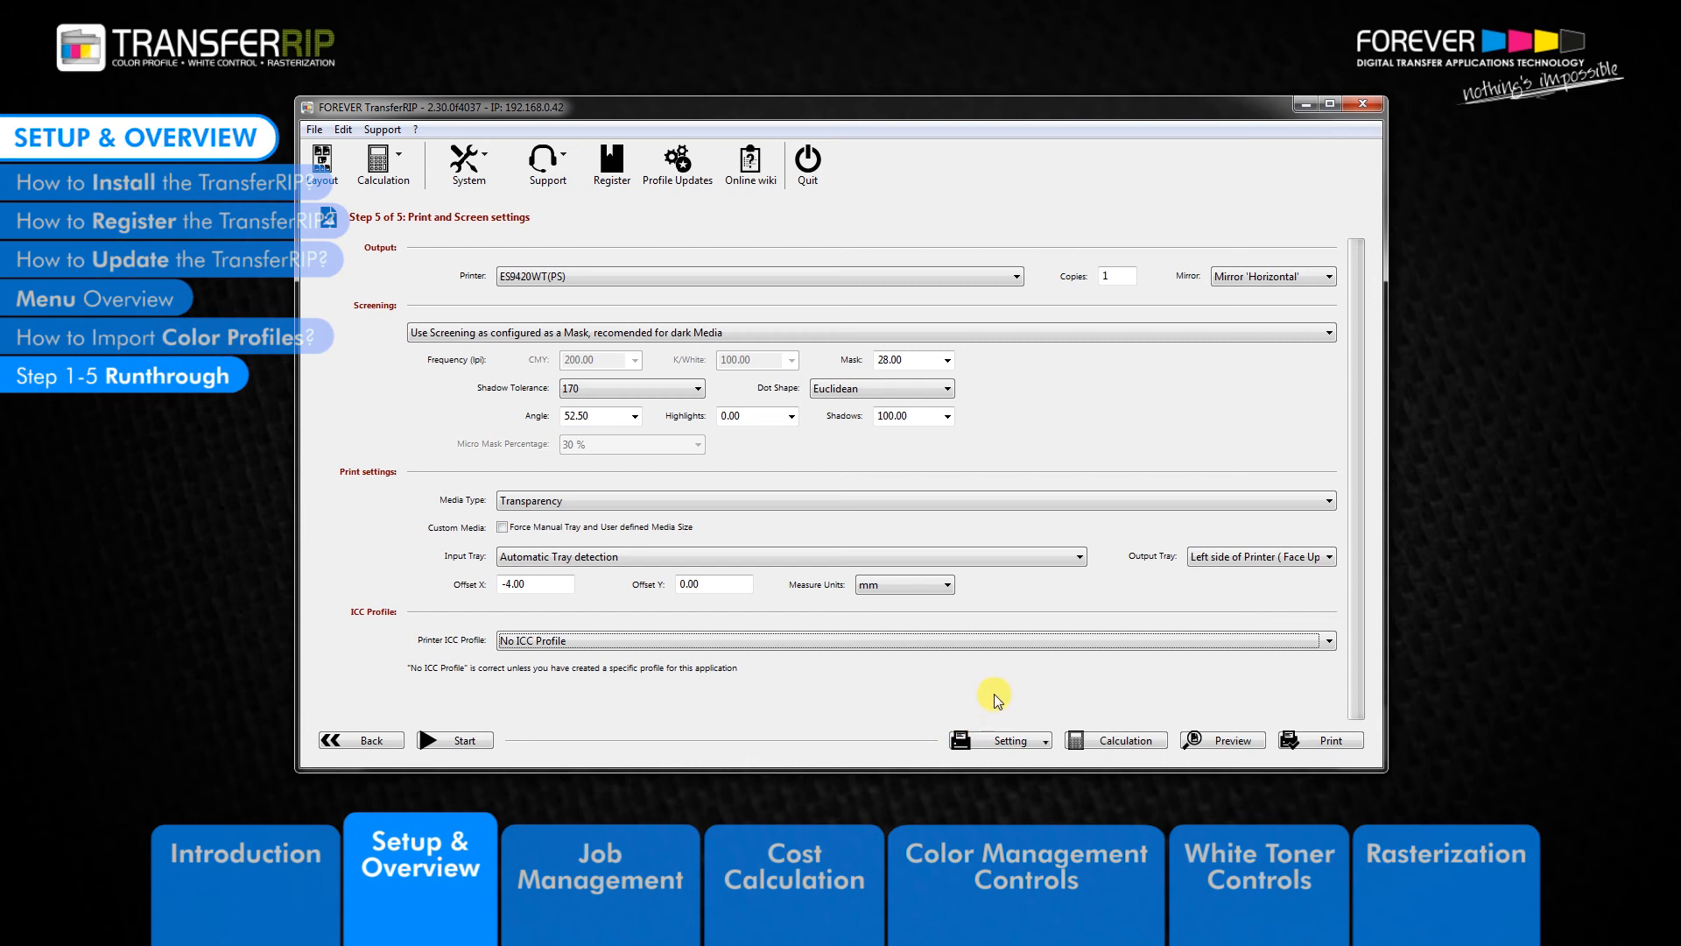
# Save the current printer settings as a preset named "dark raster".
pyautogui.click(1026, 743)
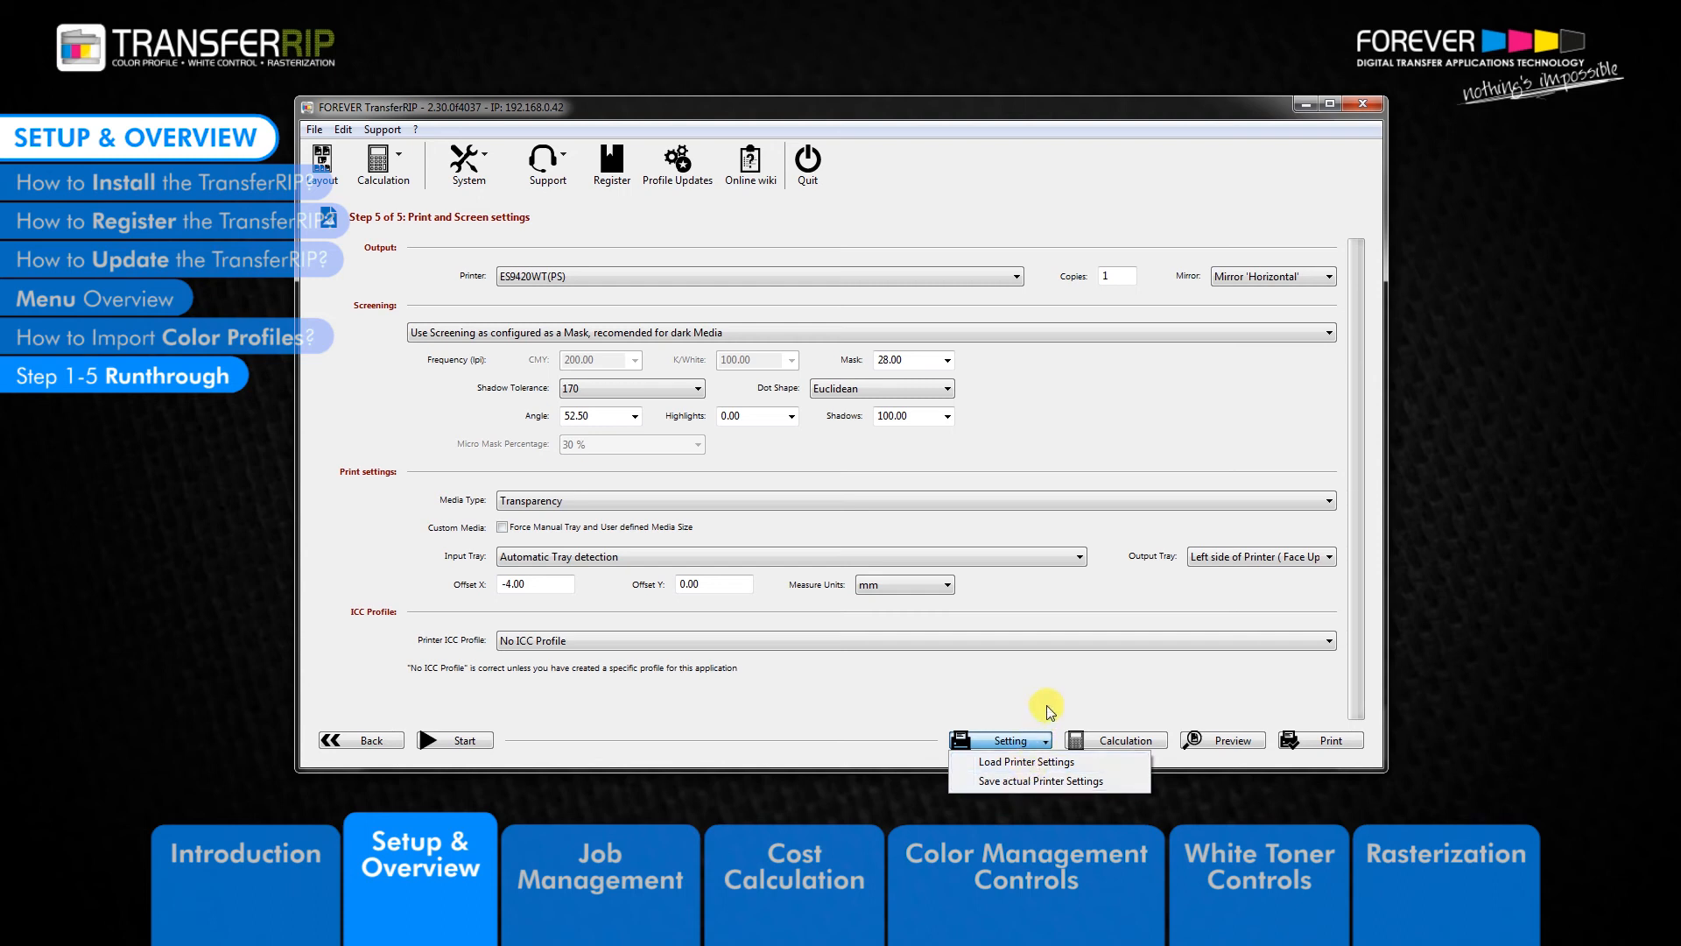
pyautogui.click(1048, 707)
pyautogui.click(1019, 747)
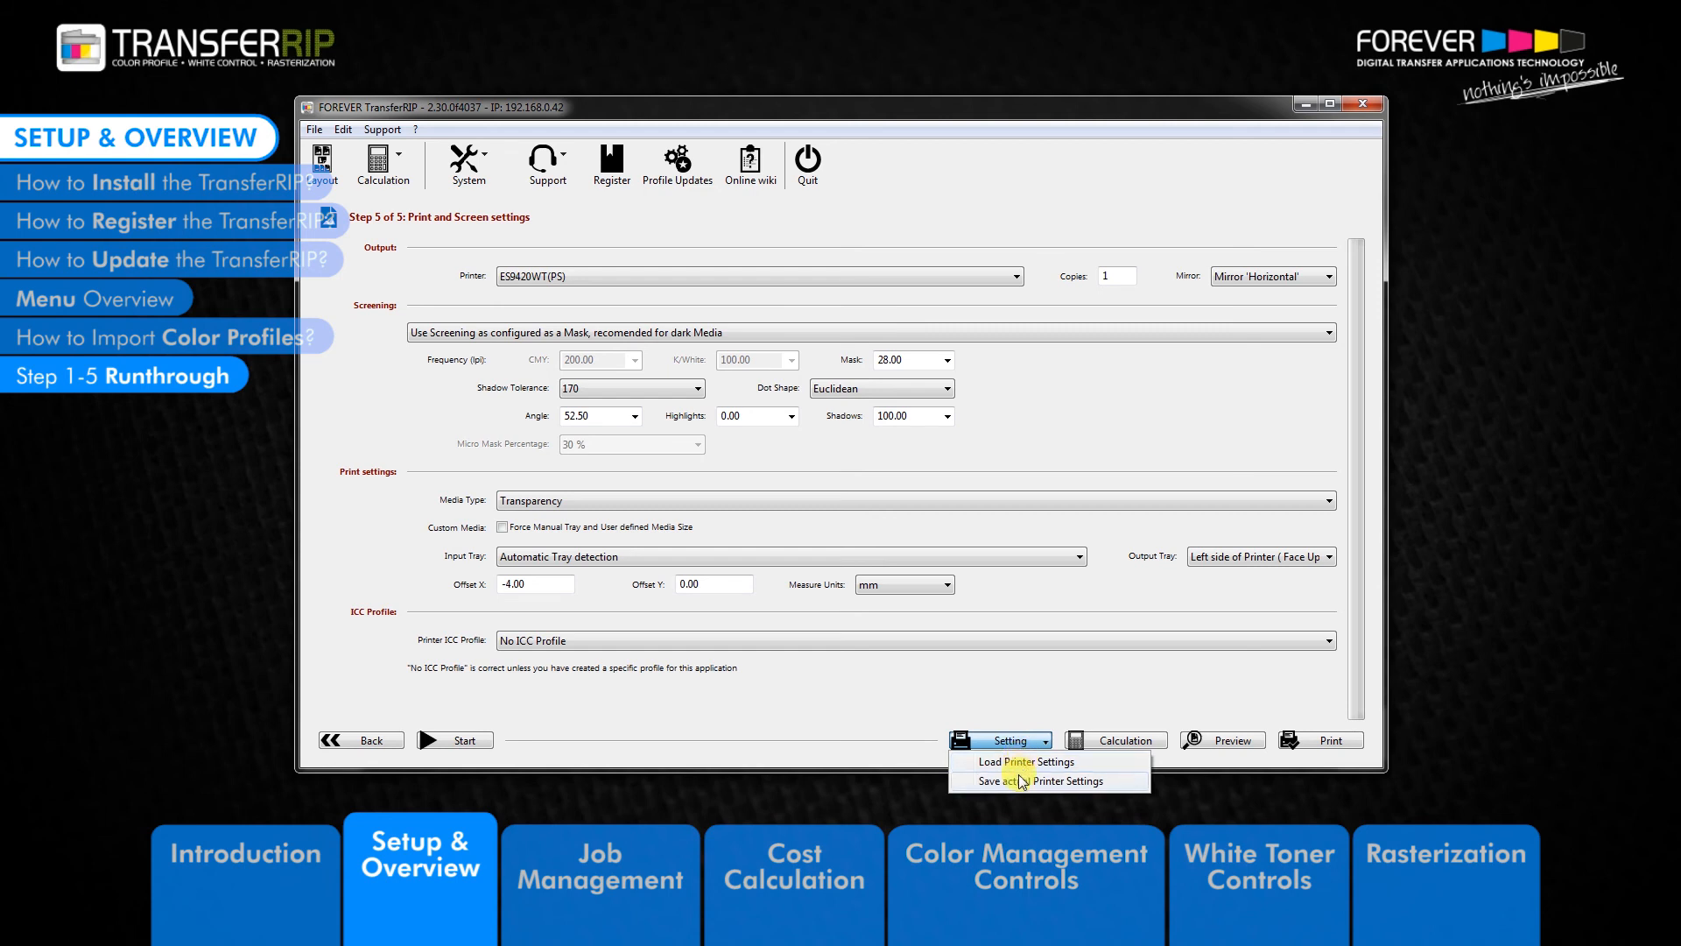
pyautogui.click(1017, 781)
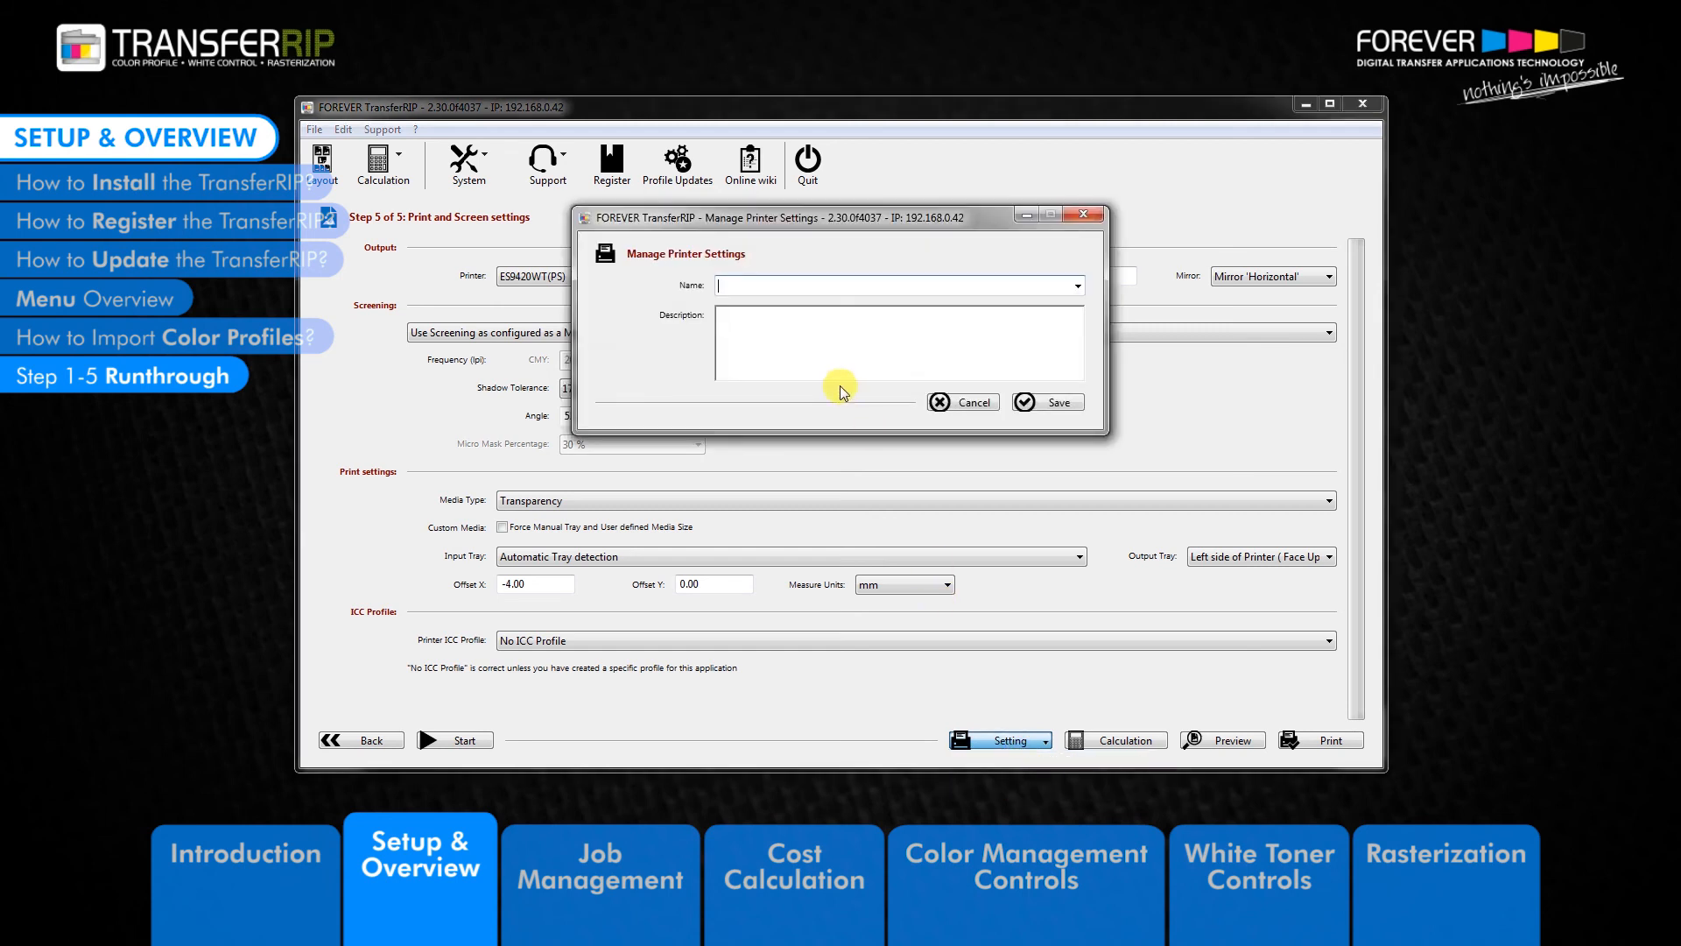
pyautogui.write('dark raster')
pyautogui.click(1027, 402)
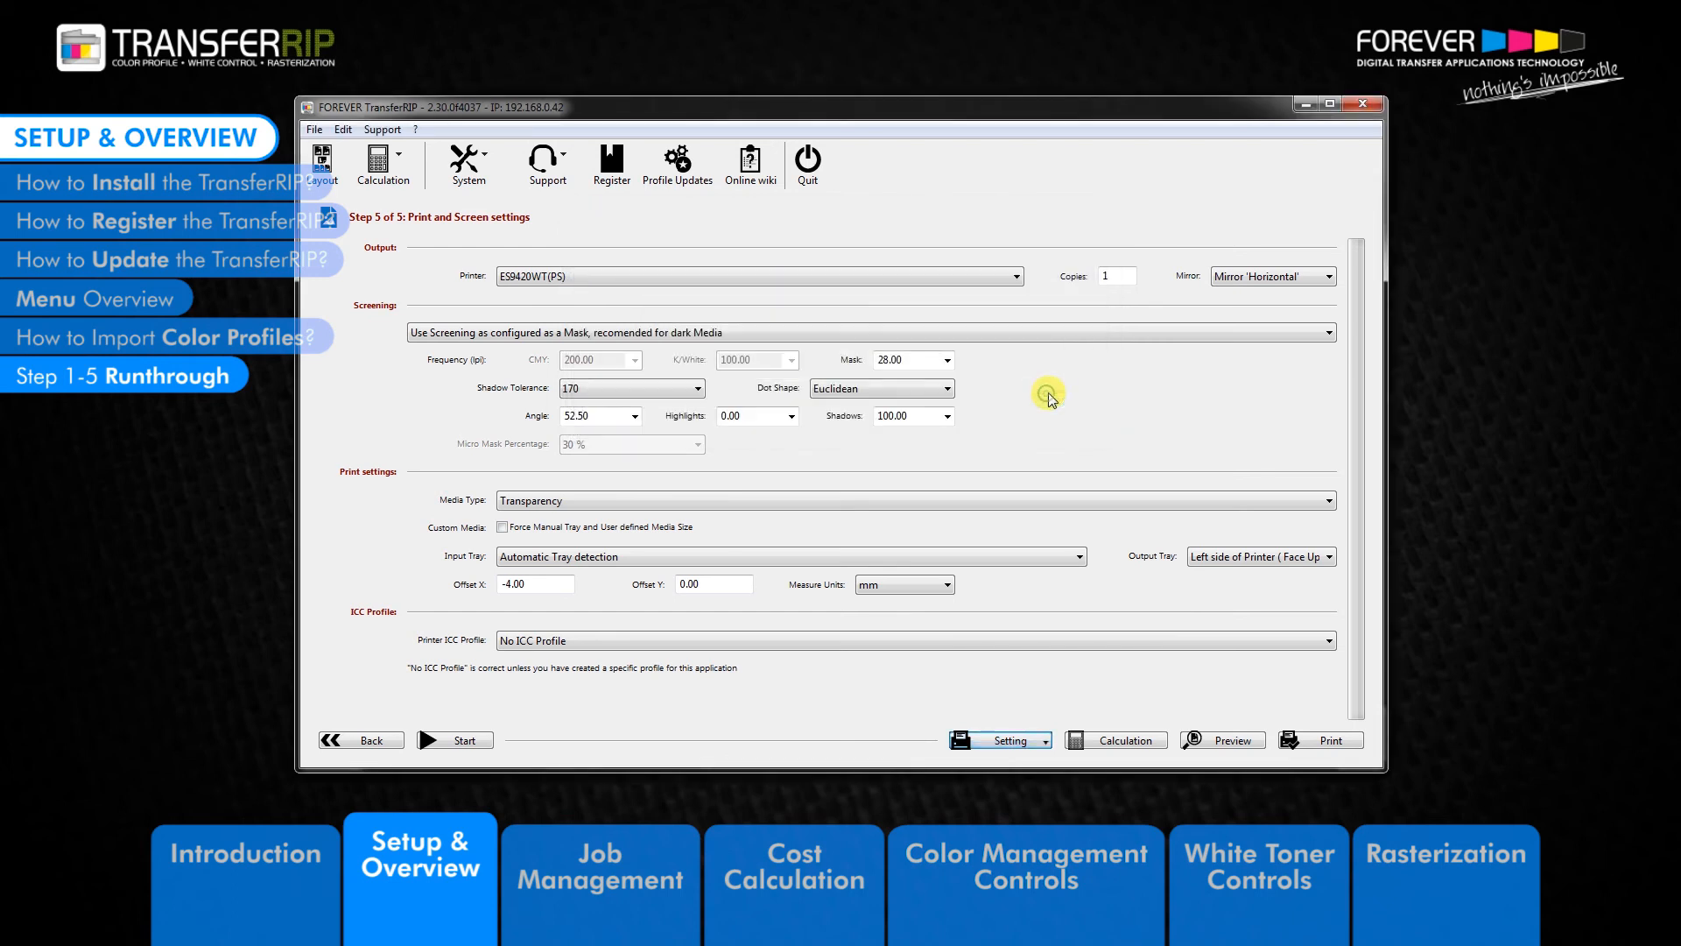
# Switch the screening to Use Micro Mask and load the saved "dark raster" printer settings over it.
pyautogui.click(713, 331)
pyautogui.click(683, 390)
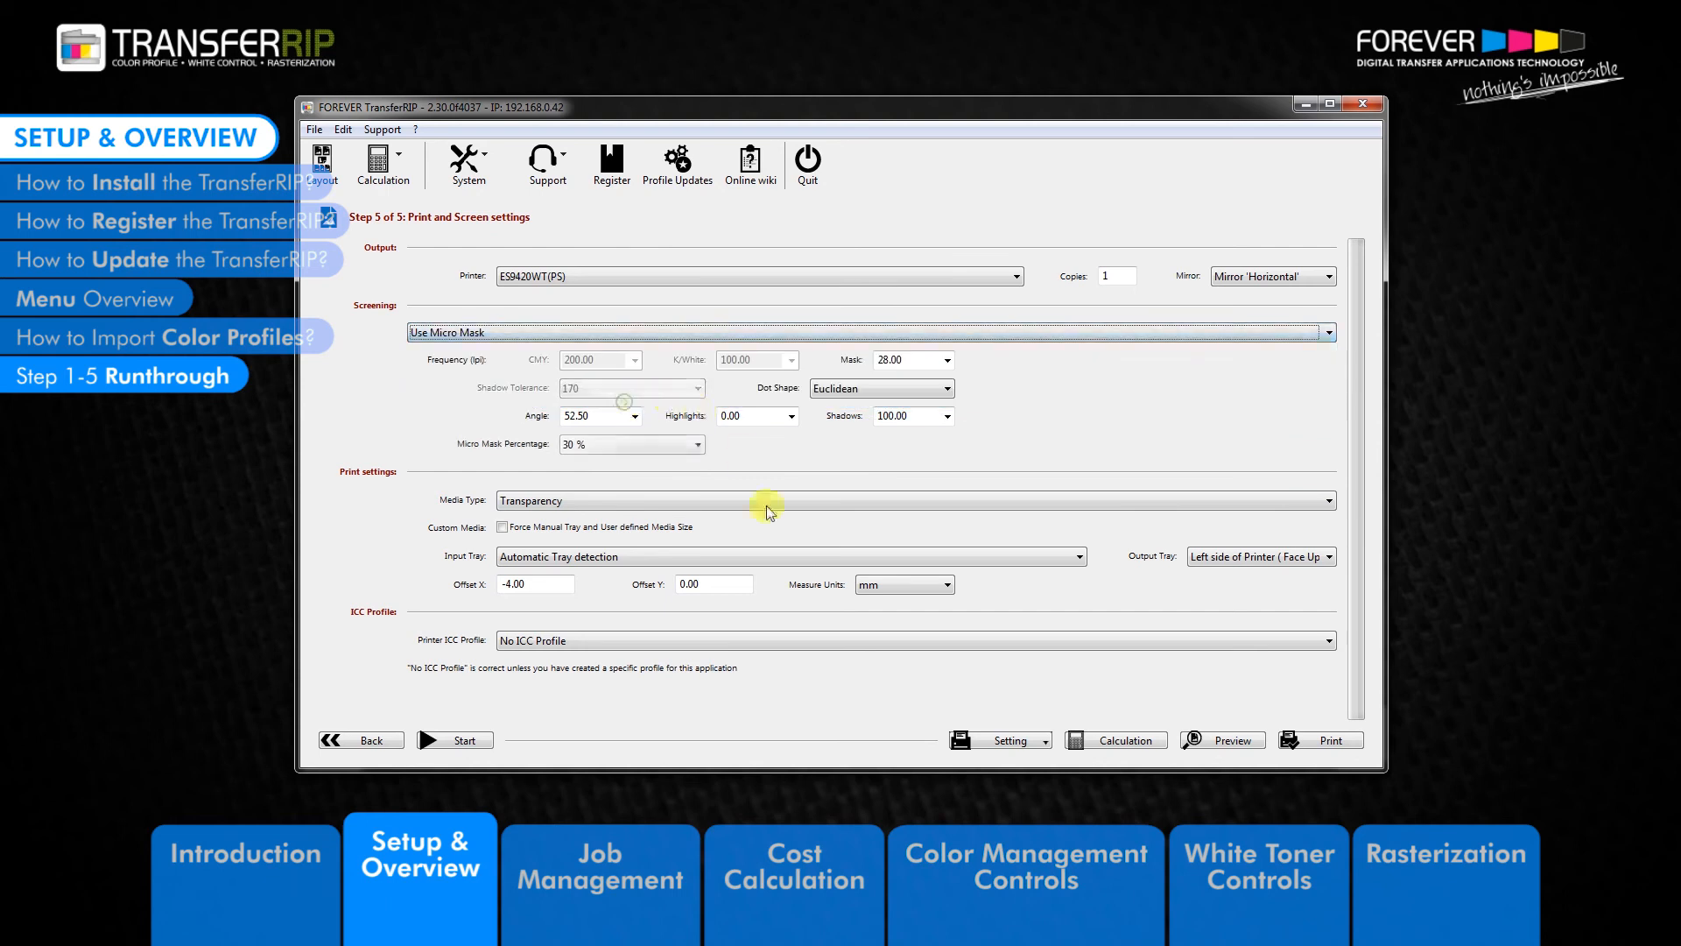
pyautogui.click(1028, 742)
pyautogui.click(1033, 763)
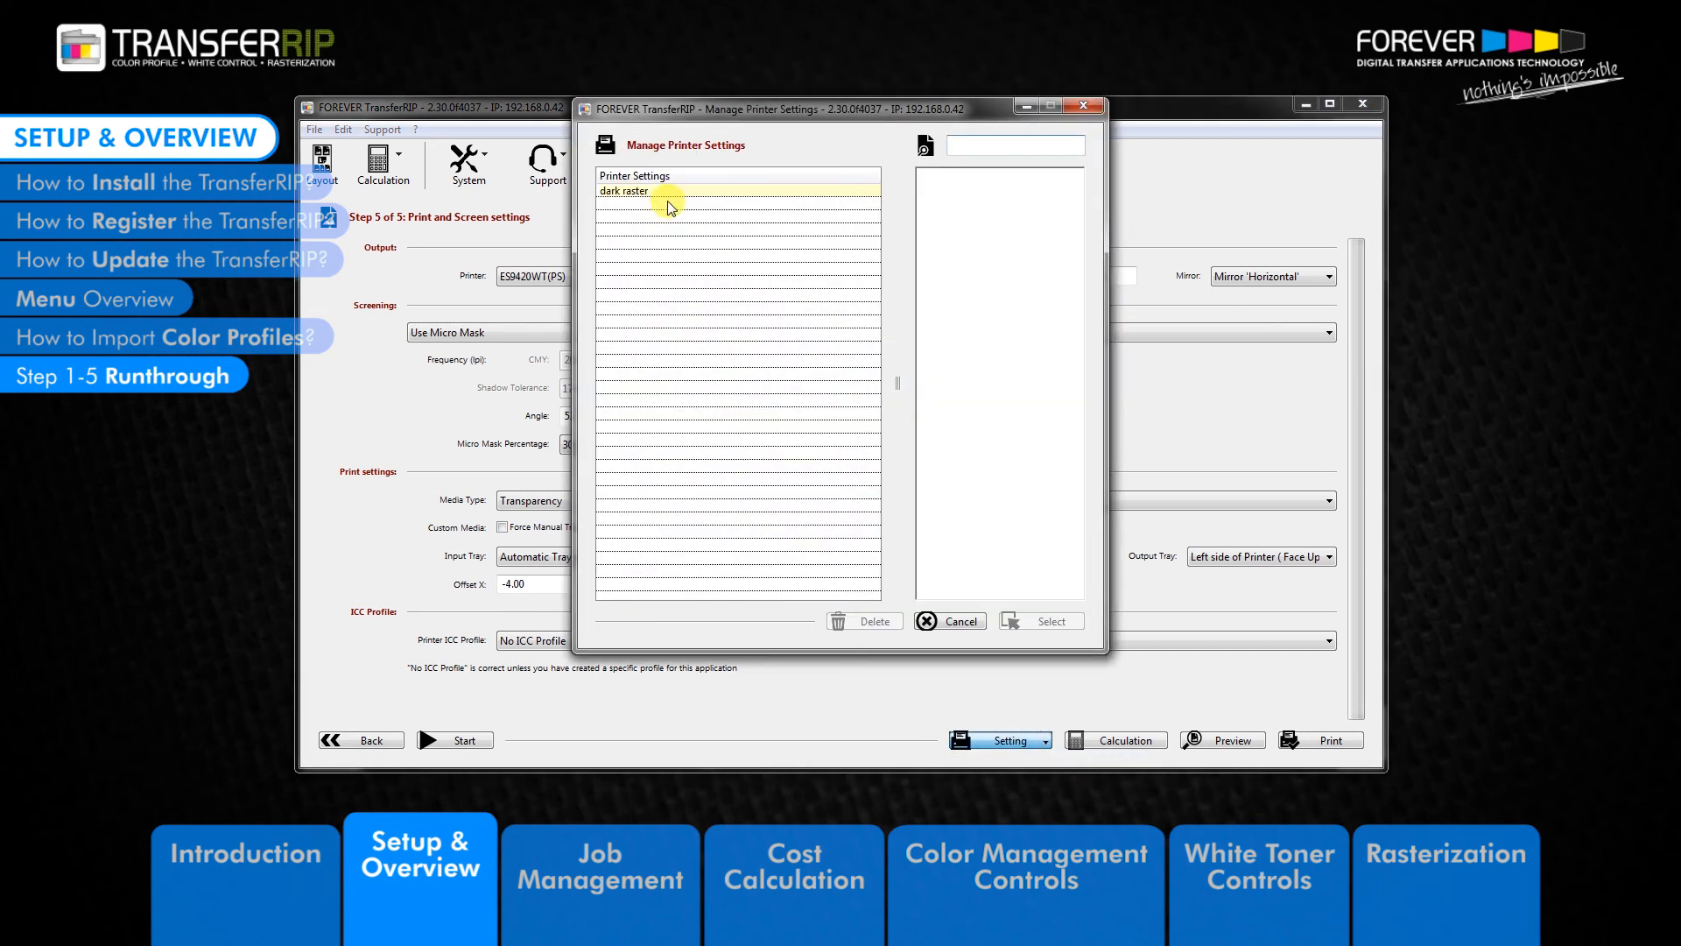
pyautogui.click(668, 193)
pyautogui.click(1044, 623)
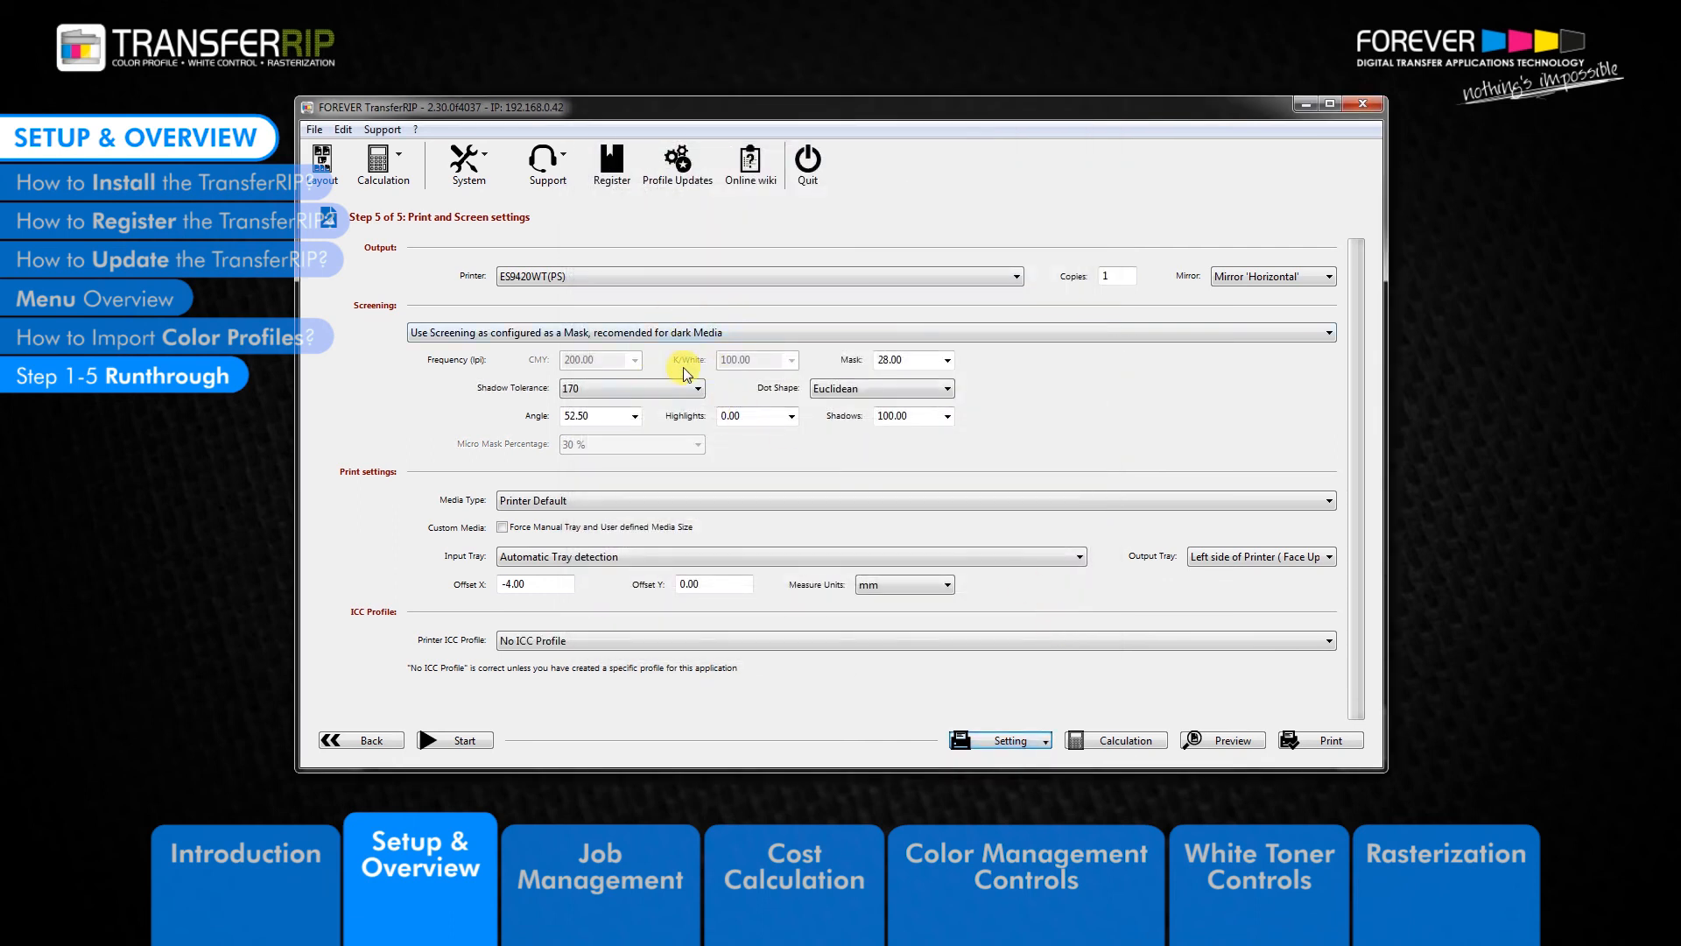
# Open the high-resolution preview of the job and set its scale to 14%.
pyautogui.click(1140, 741)
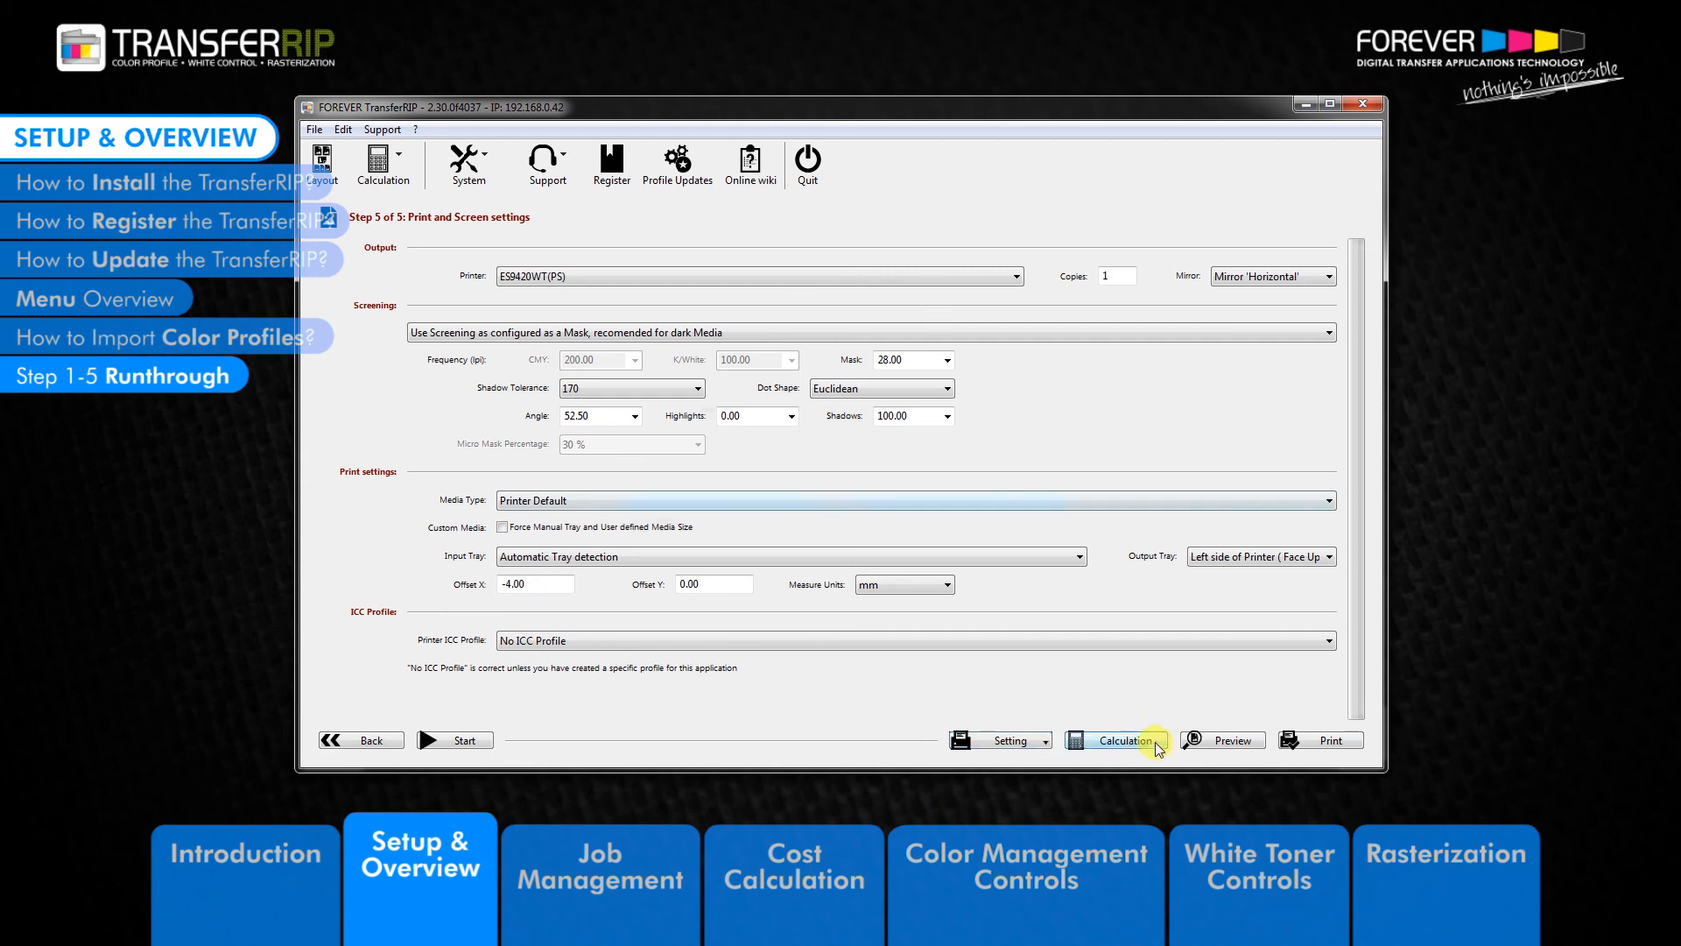
pyautogui.click(1237, 741)
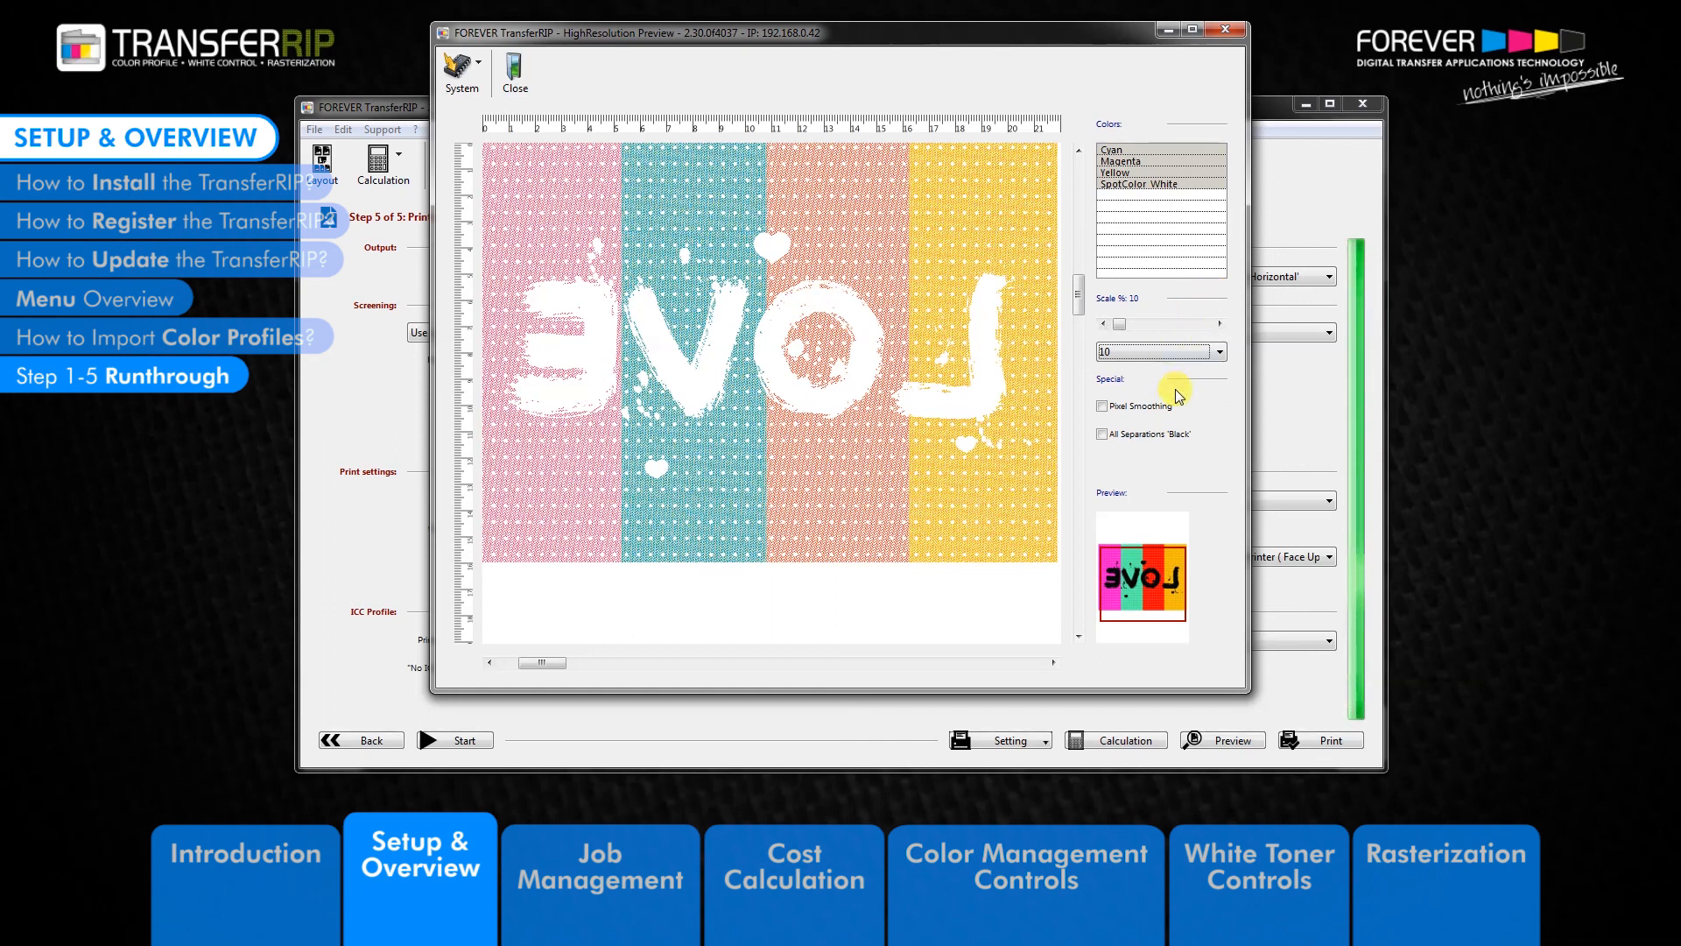
pyautogui.click(1165, 351)
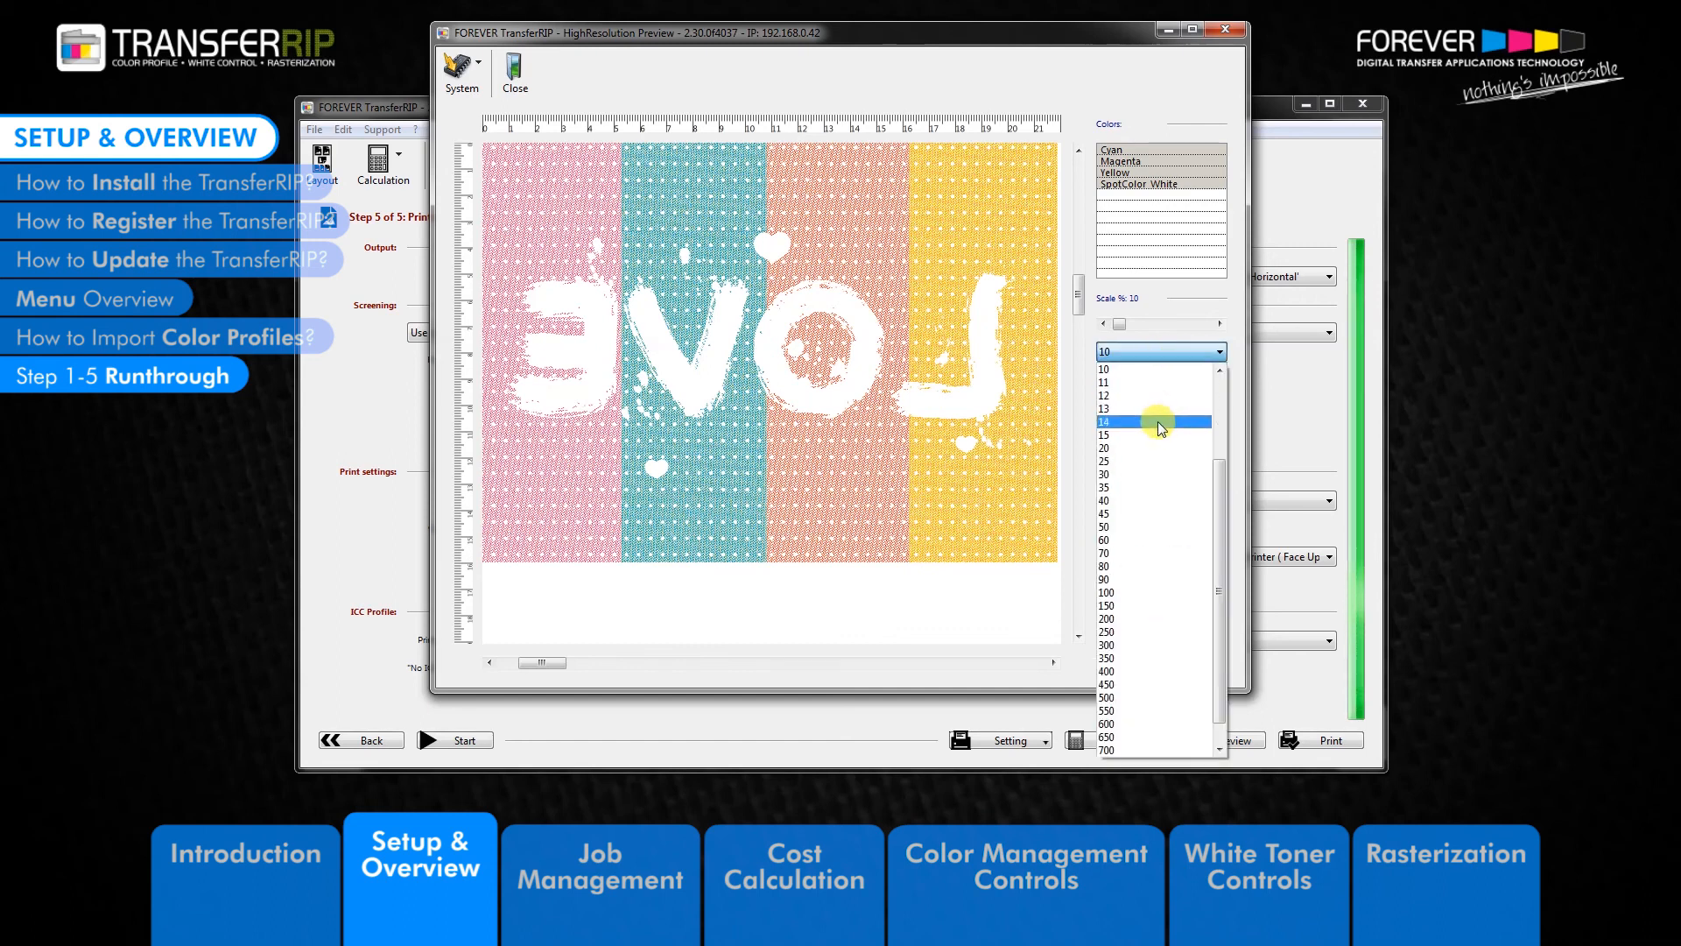
pyautogui.click(1158, 425)
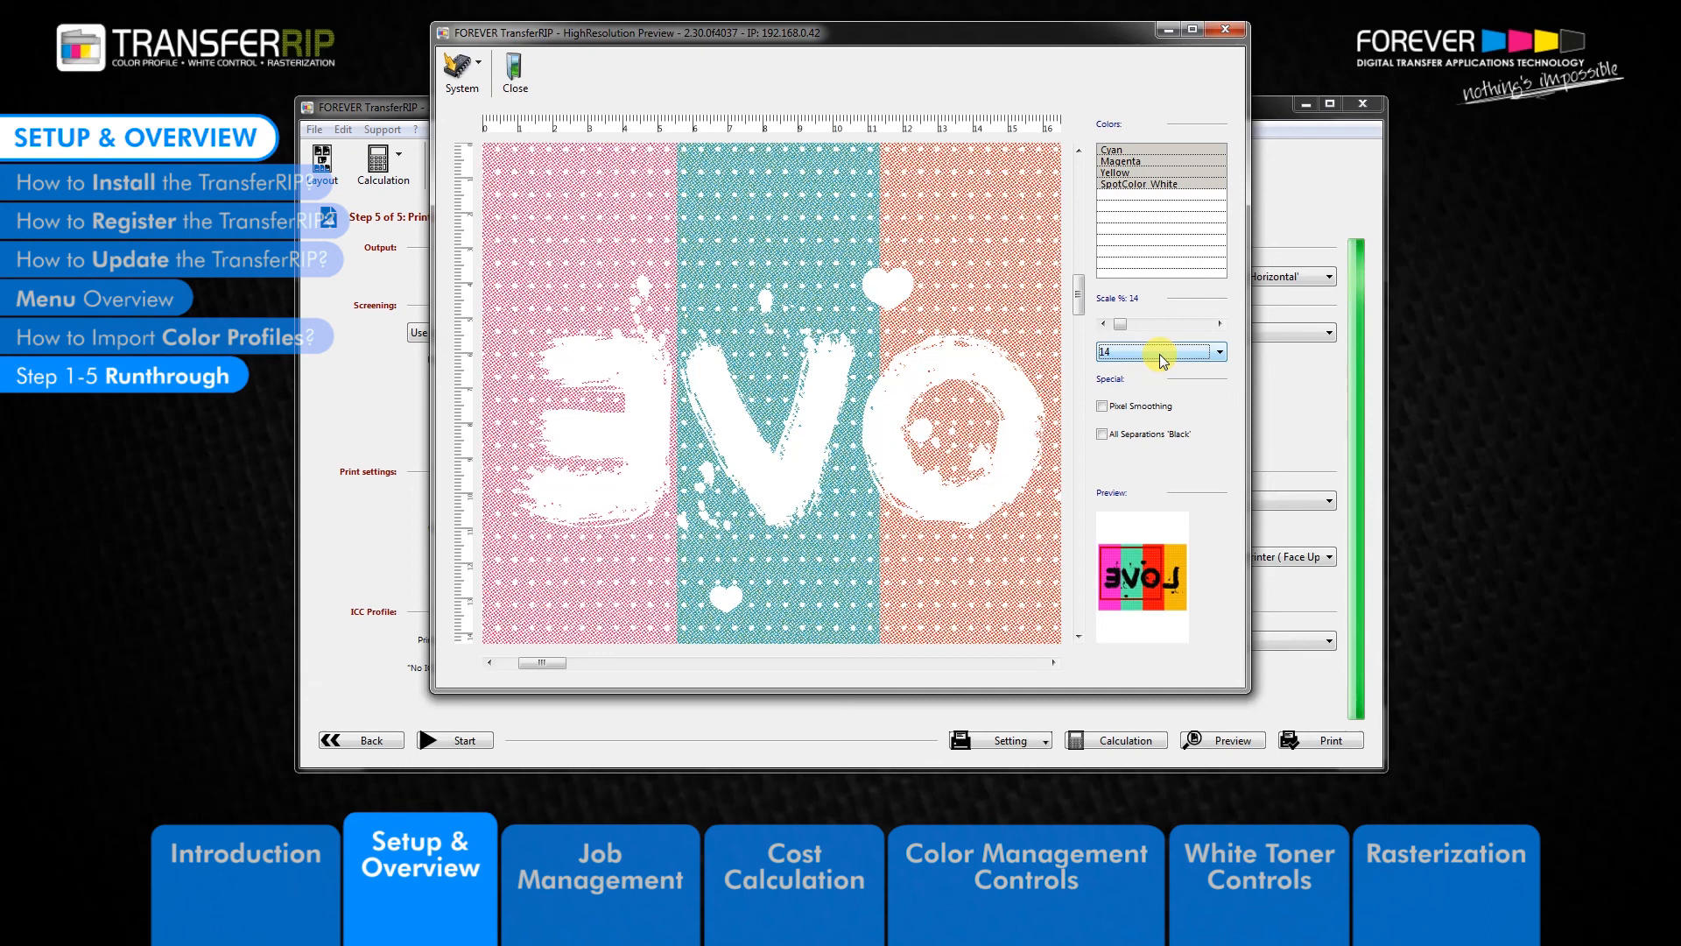
# Show all separations in black and enlarge the preview scale to 30%.
pyautogui.click(1103, 434)
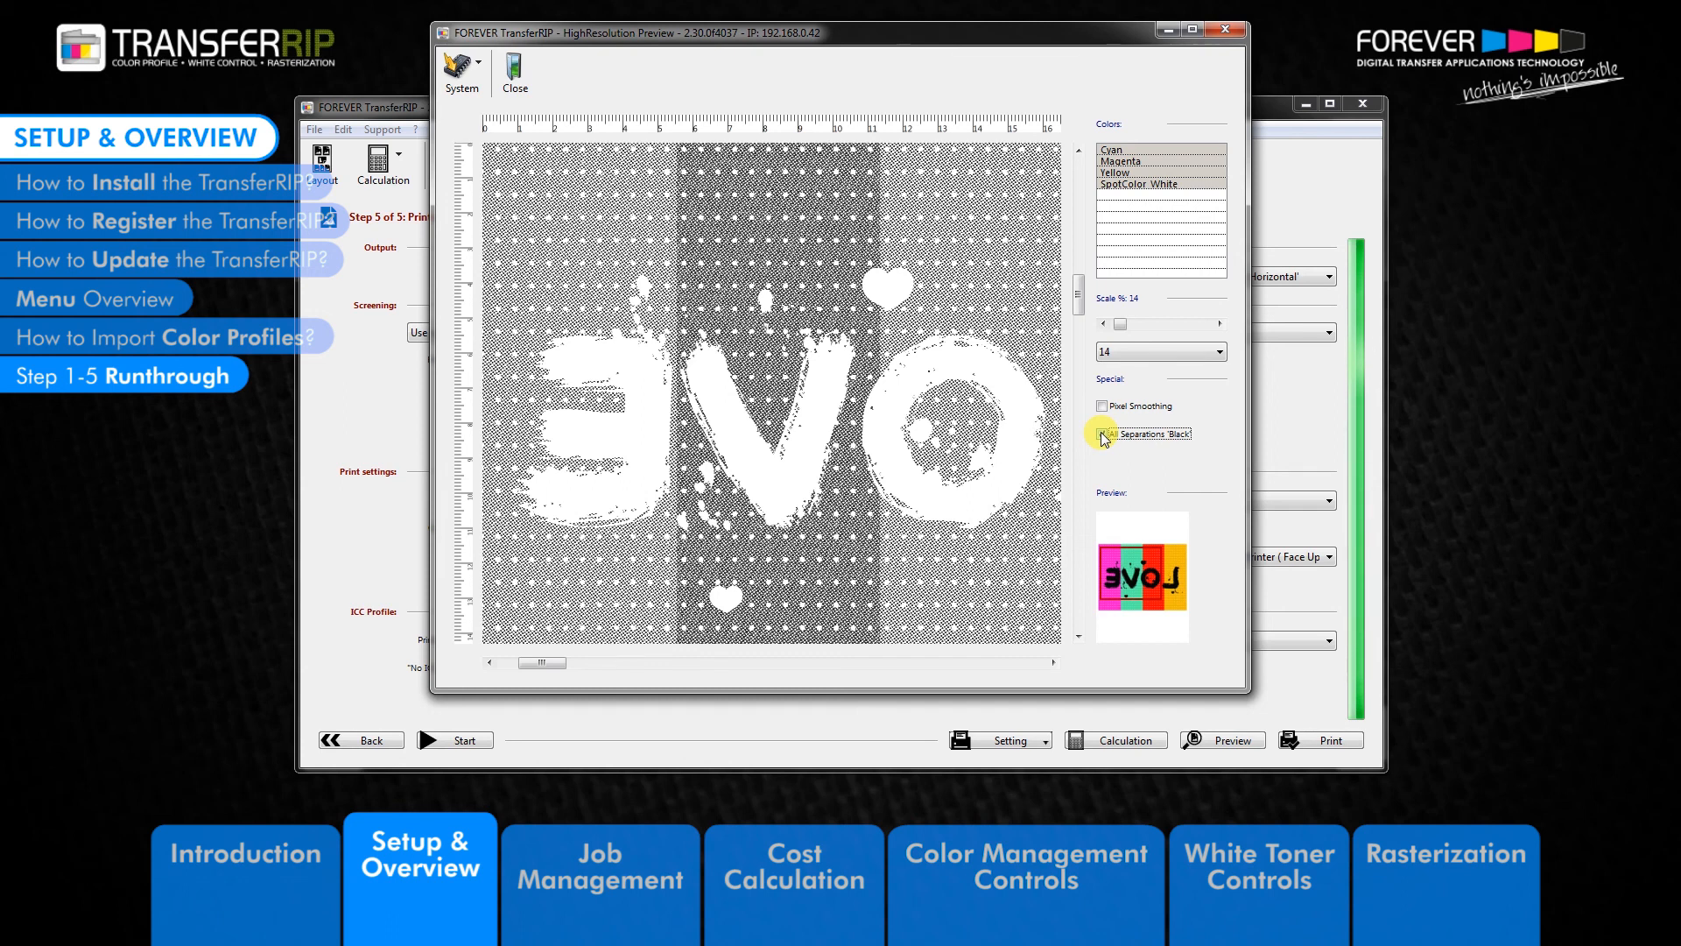
pyautogui.click(1118, 352)
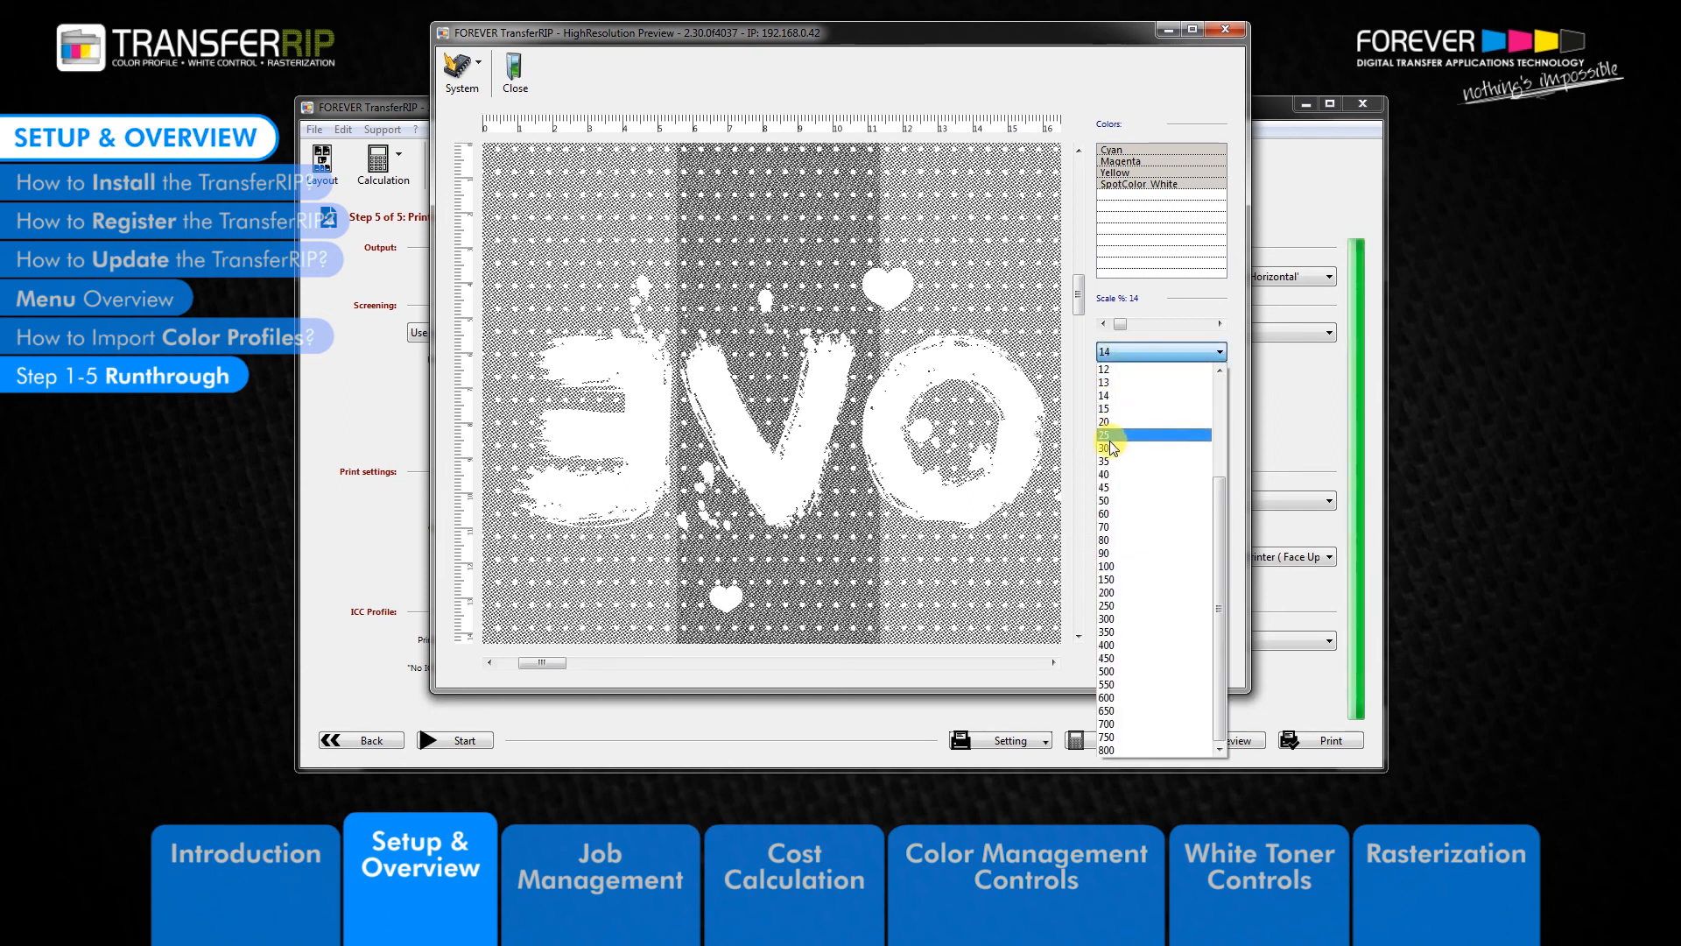
pyautogui.click(1112, 438)
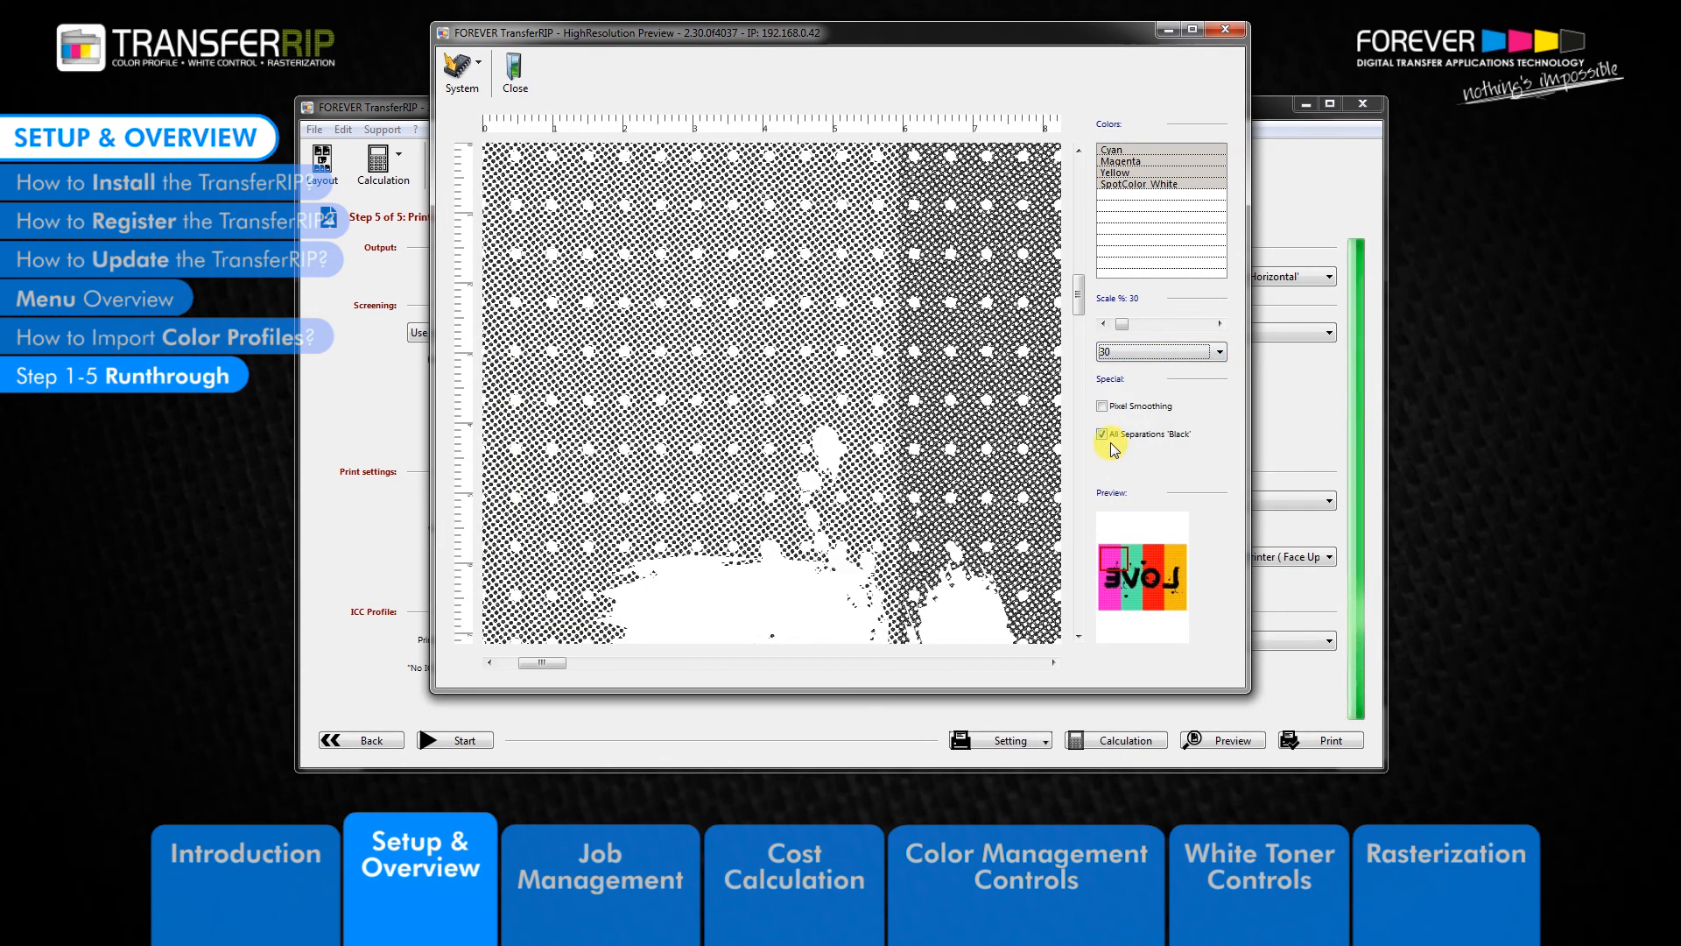
# Turn on Pixel Smoothing while keeping all separations displayed in black.
pyautogui.click(1104, 408)
pyautogui.click(1103, 434)
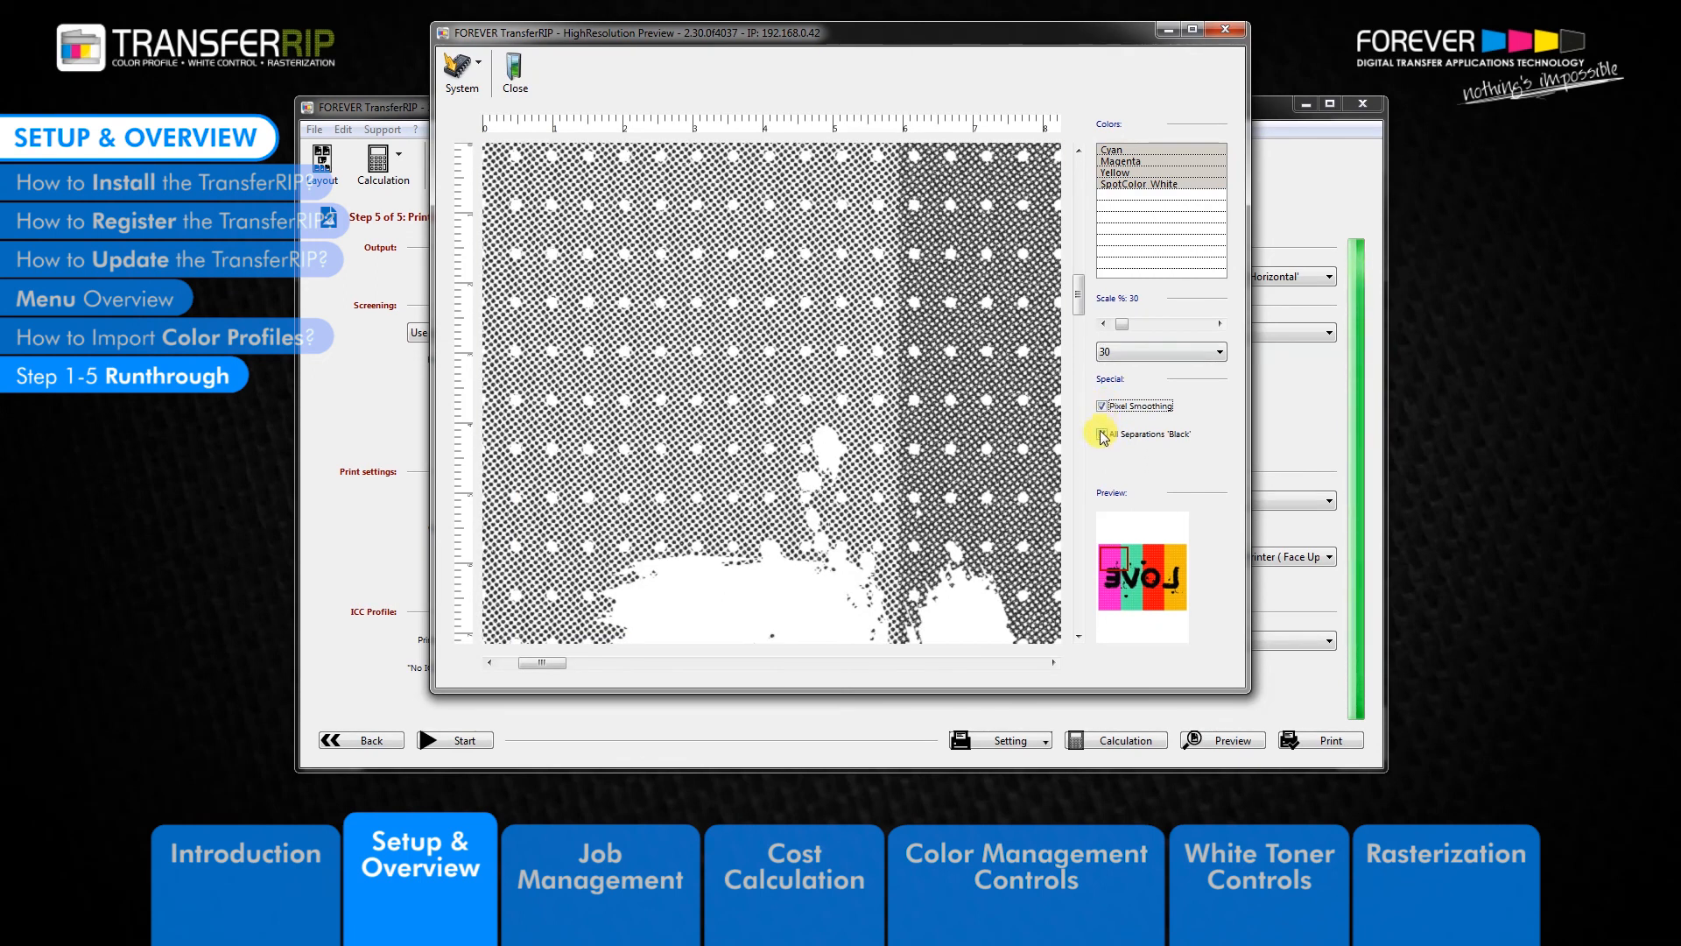
pyautogui.click(1107, 408)
pyautogui.click(1105, 406)
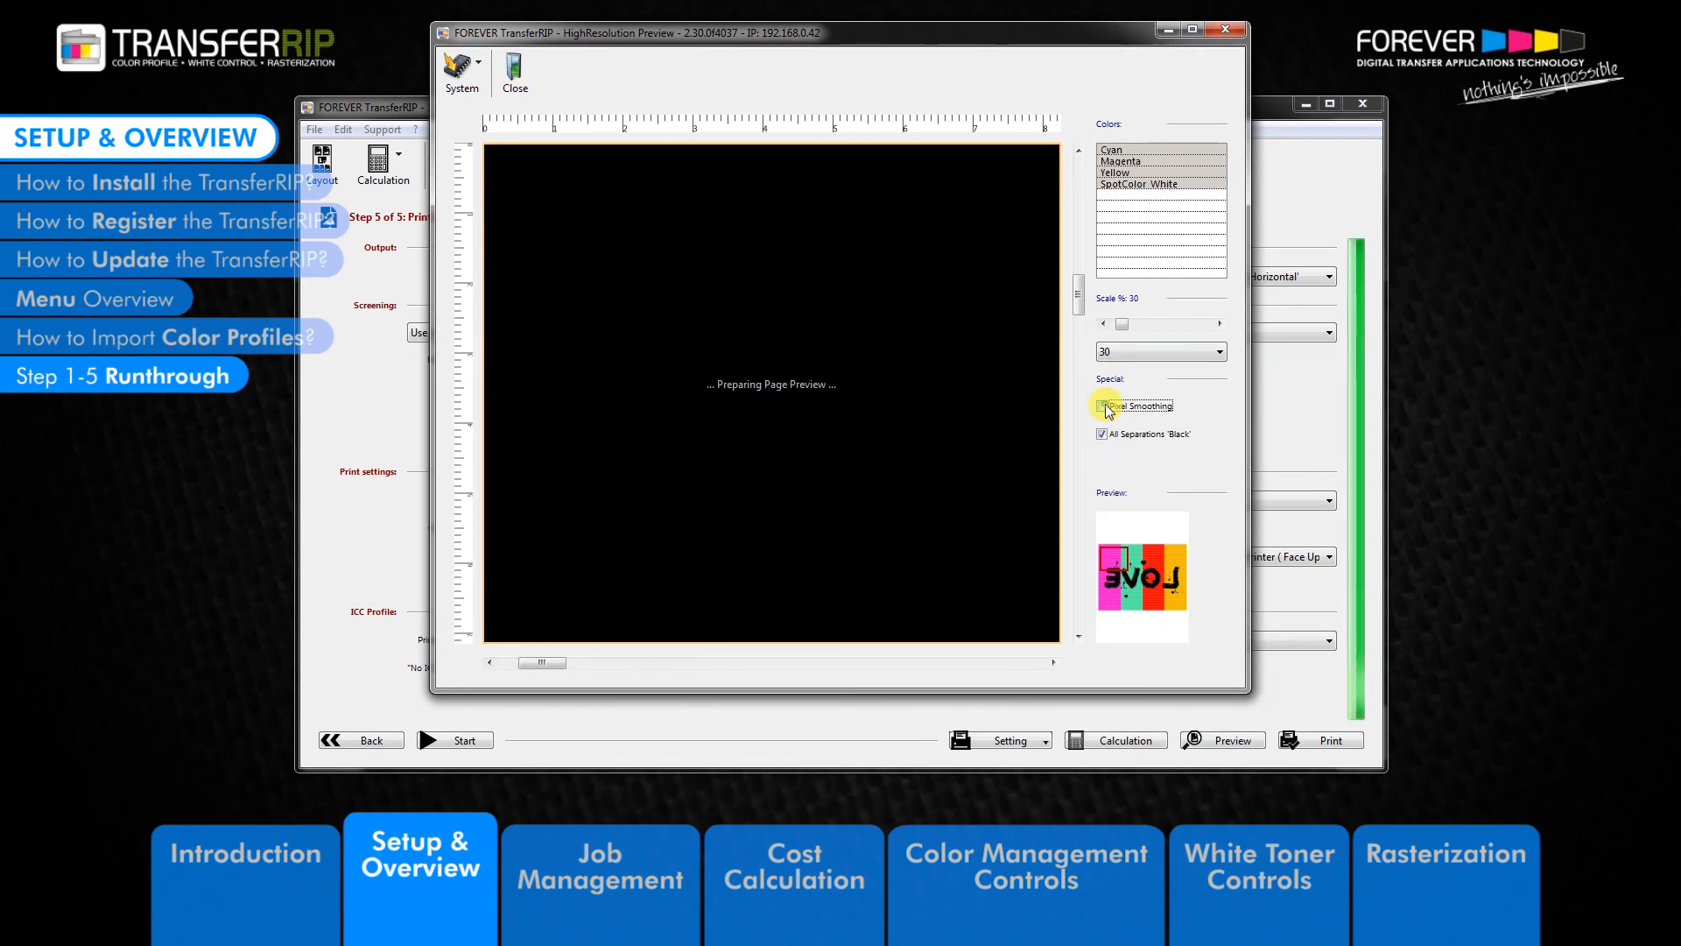
# Disable the all-black display and view the Cyan, Magenta, Yellow and SpotColor White separations one at a time.
pyautogui.click(1141, 185)
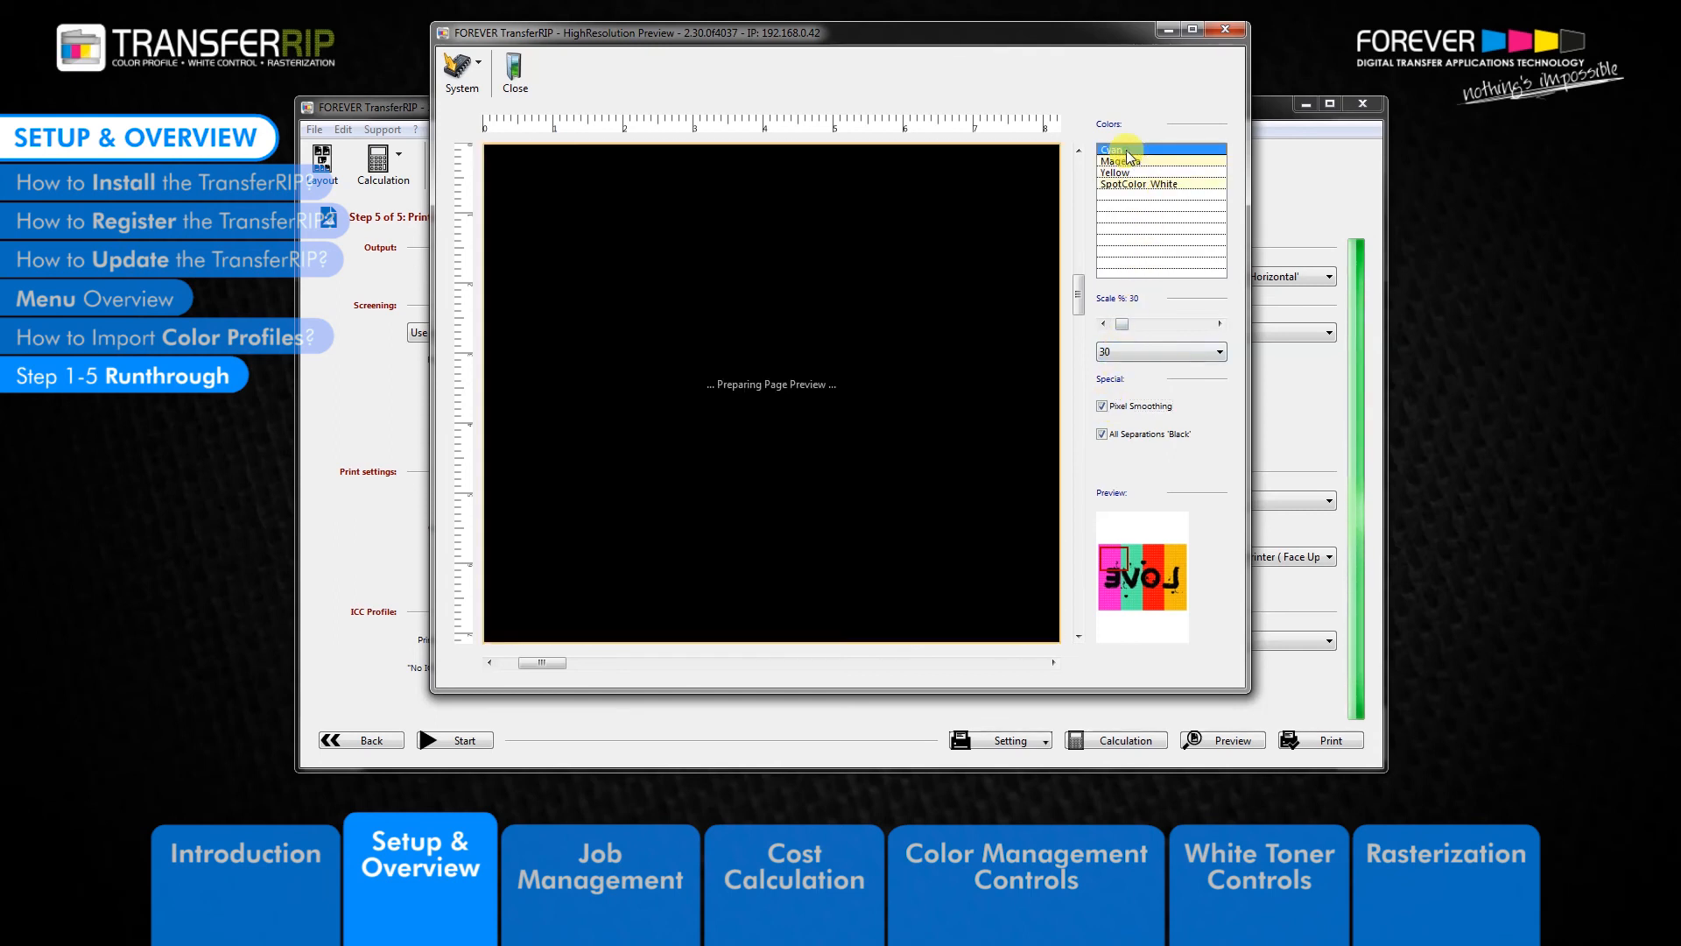
pyautogui.click(1101, 433)
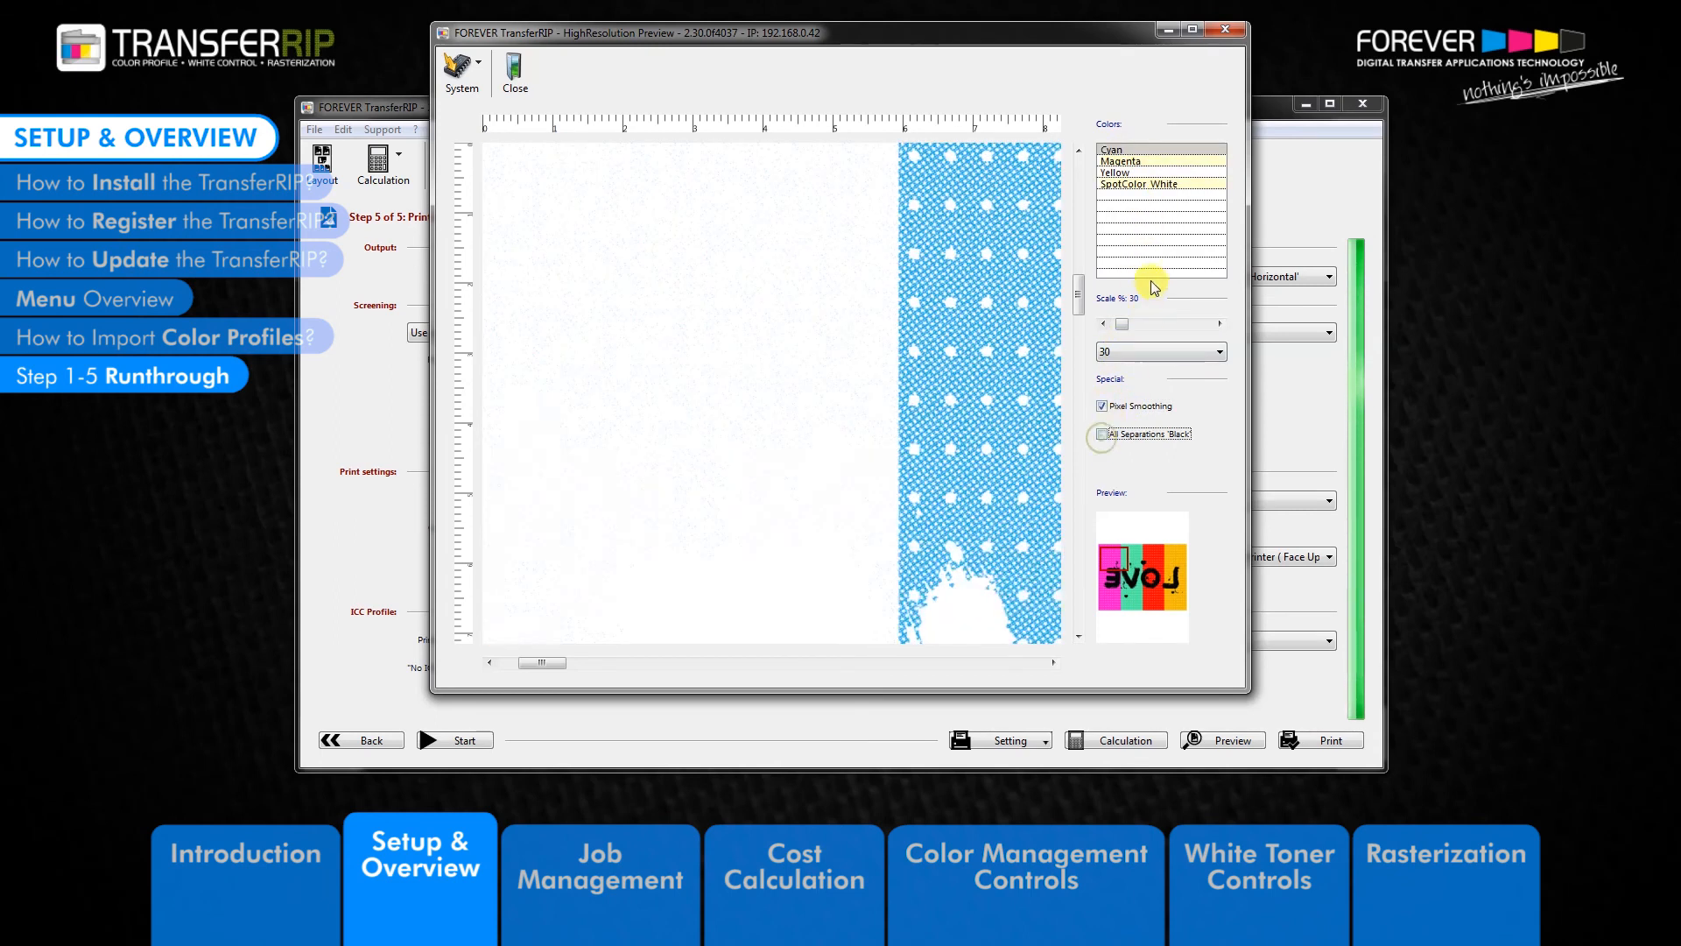
pyautogui.click(1137, 161)
pyautogui.click(1133, 173)
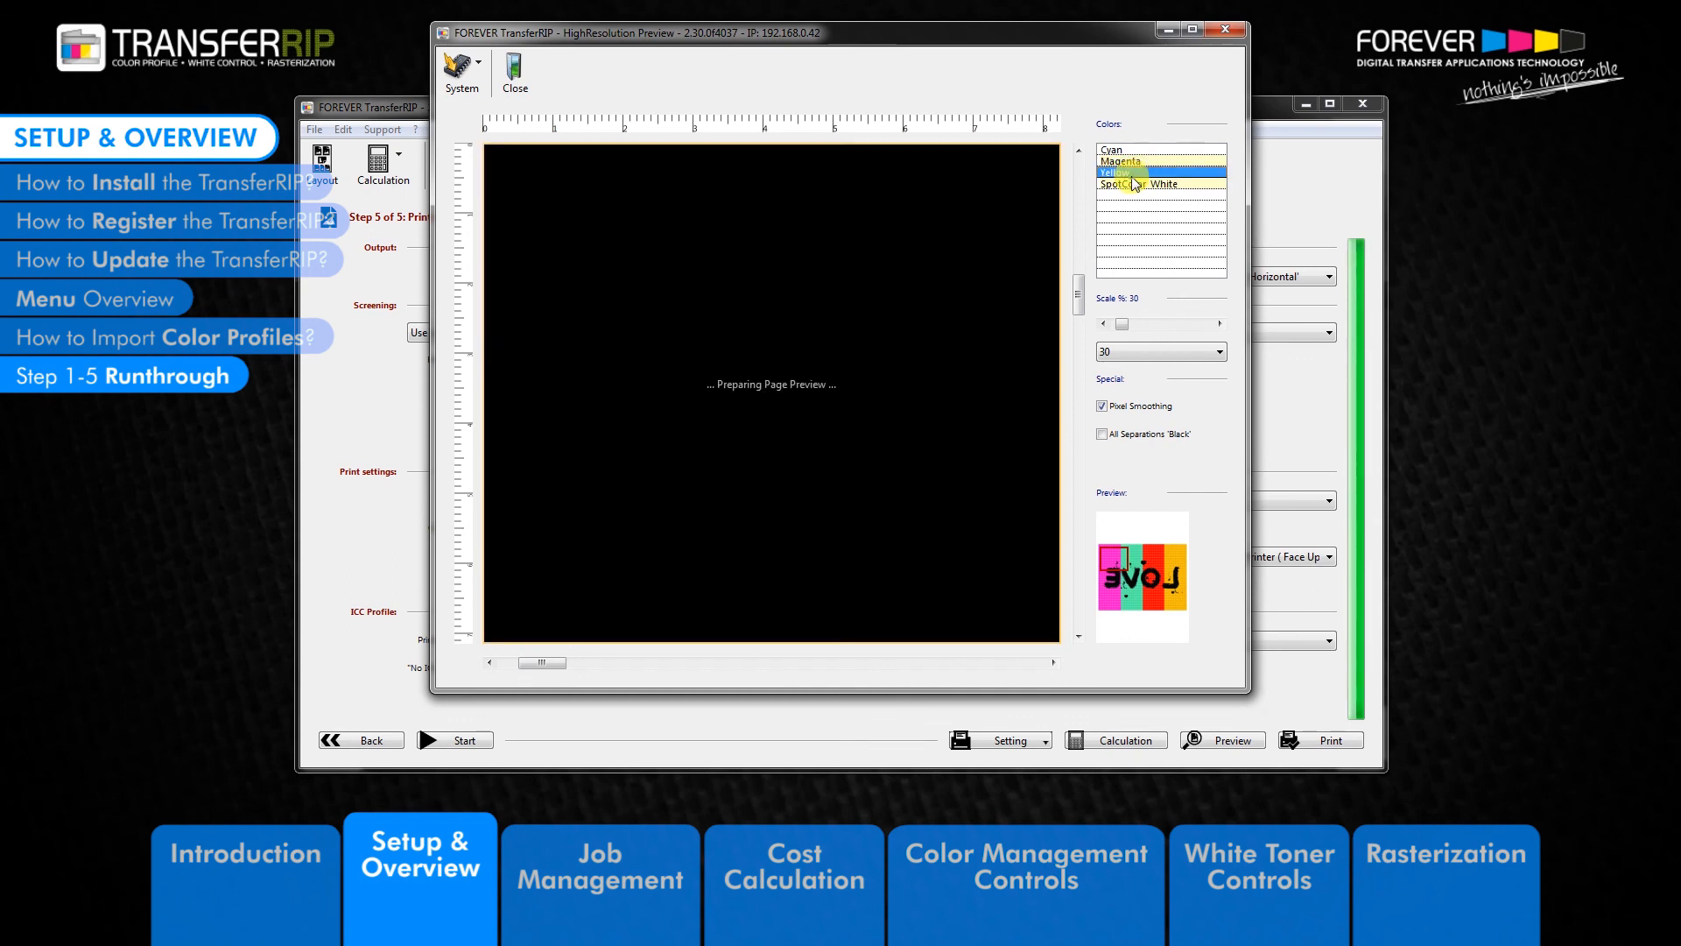
pyautogui.click(1133, 185)
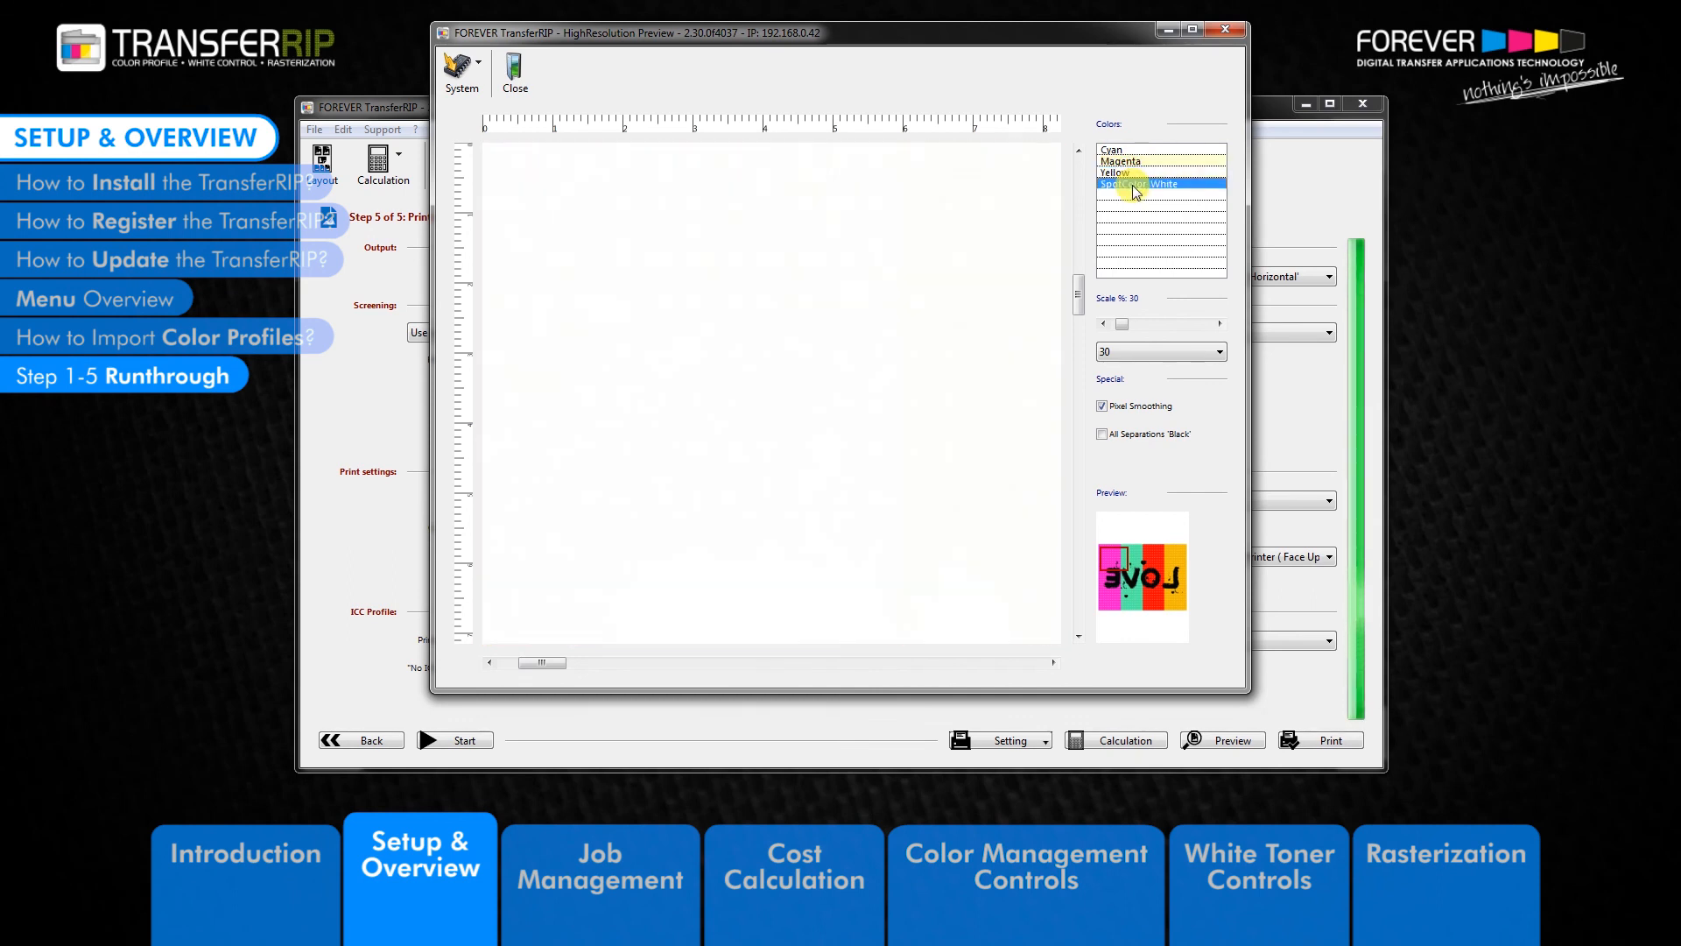
# Display the SpotColor White separation in black and reduce the preview scale to 12%.
pyautogui.click(1102, 434)
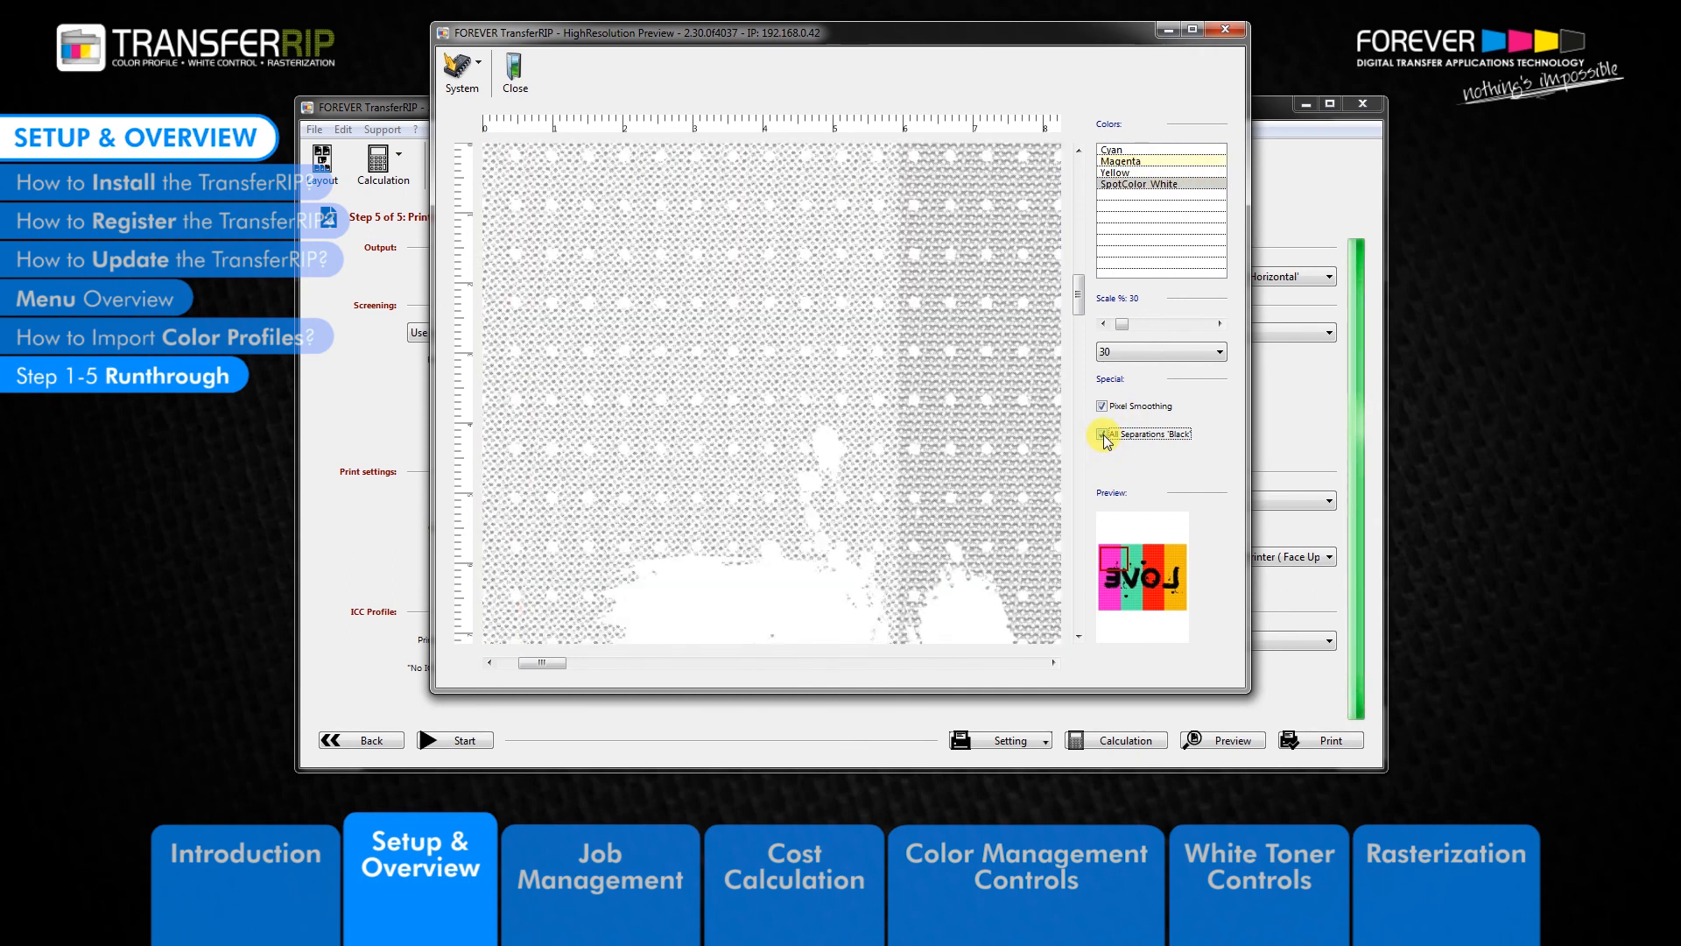
pyautogui.click(1219, 351)
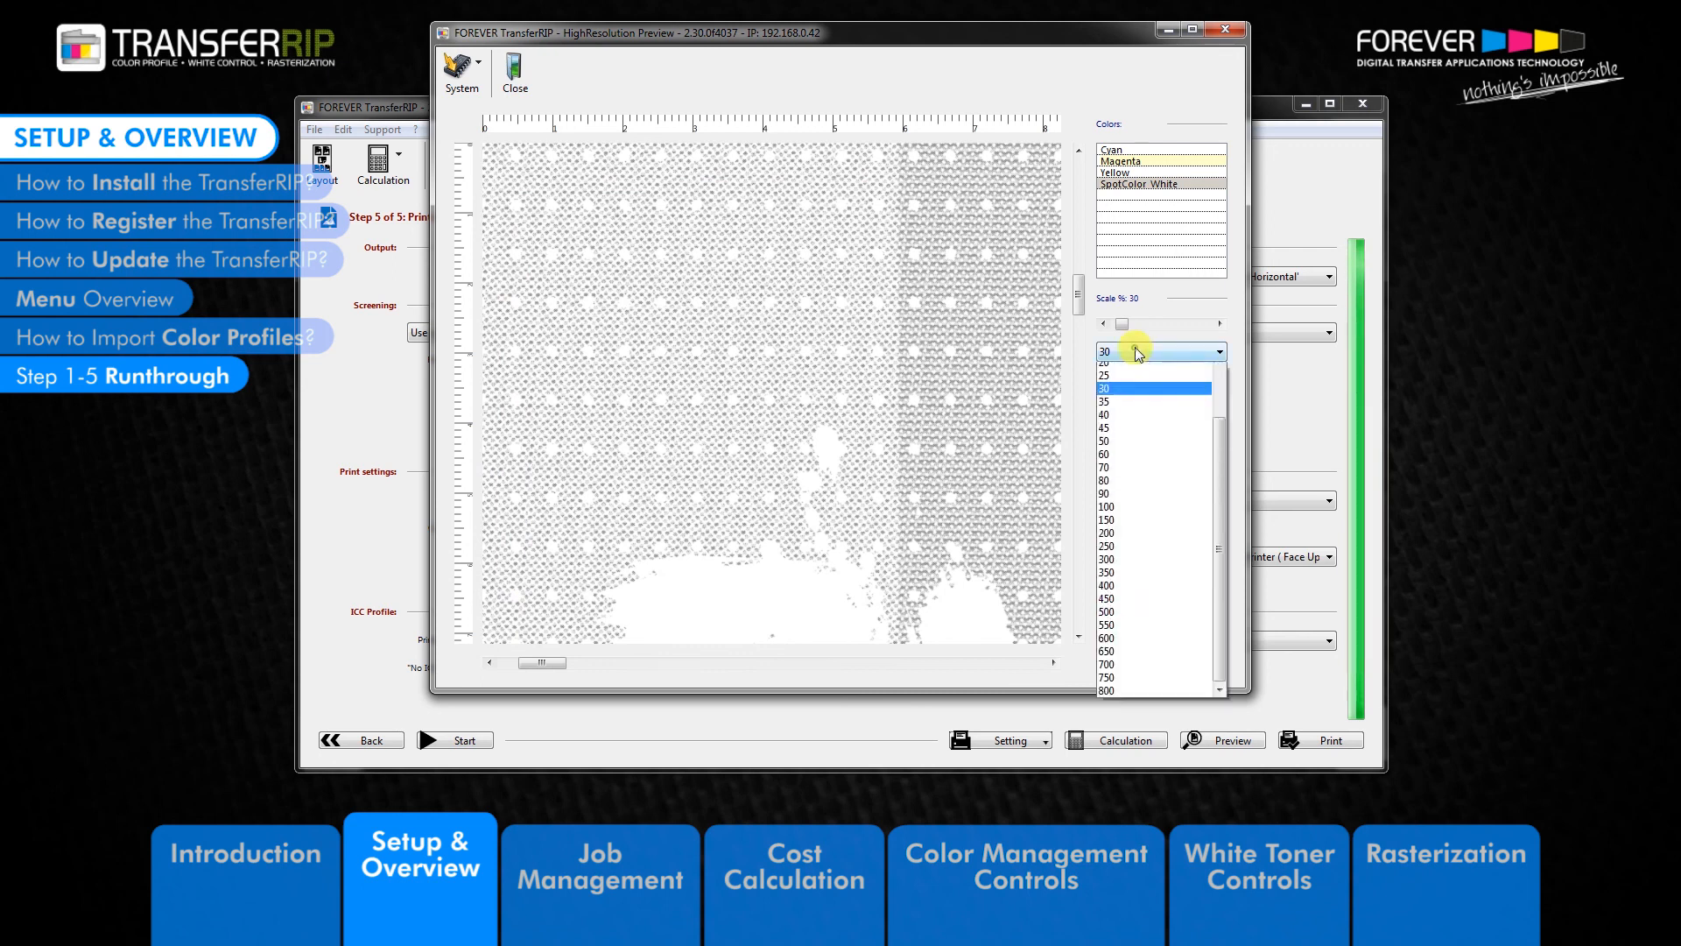
pyautogui.click(1138, 371)
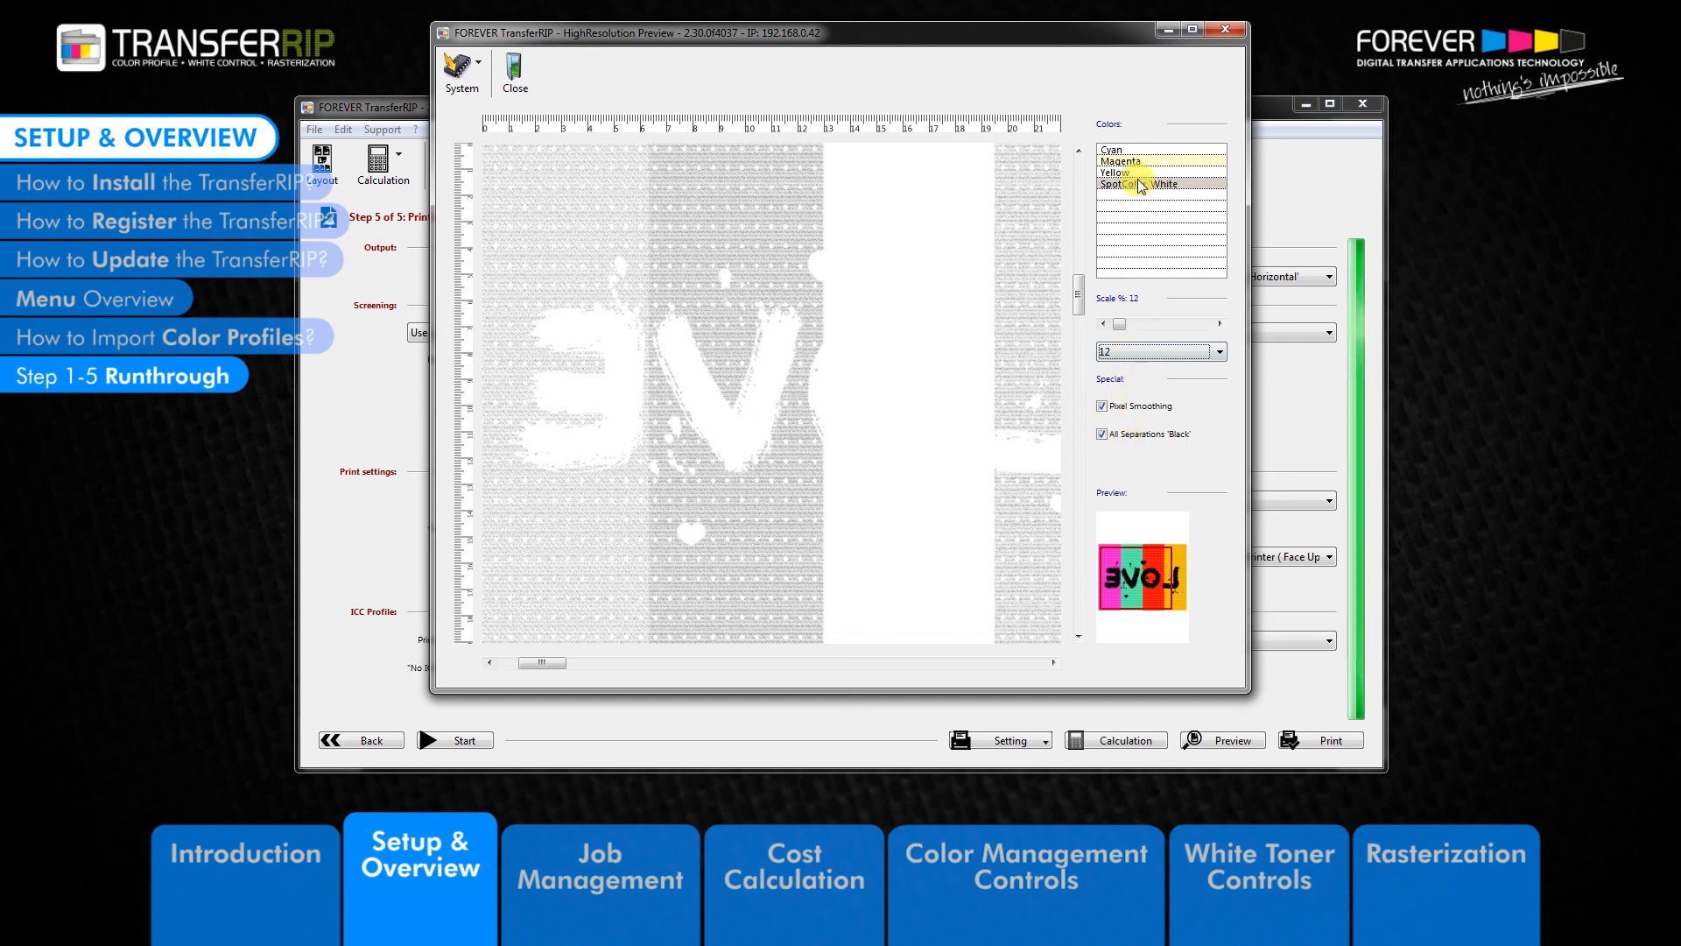
# Show all four separations together in their own colors and close the high-resolution preview.
pyautogui.click(1114, 150)
pyautogui.keyDown('shift'); pyautogui.click(1132, 186); pyautogui.keyUp('shift')
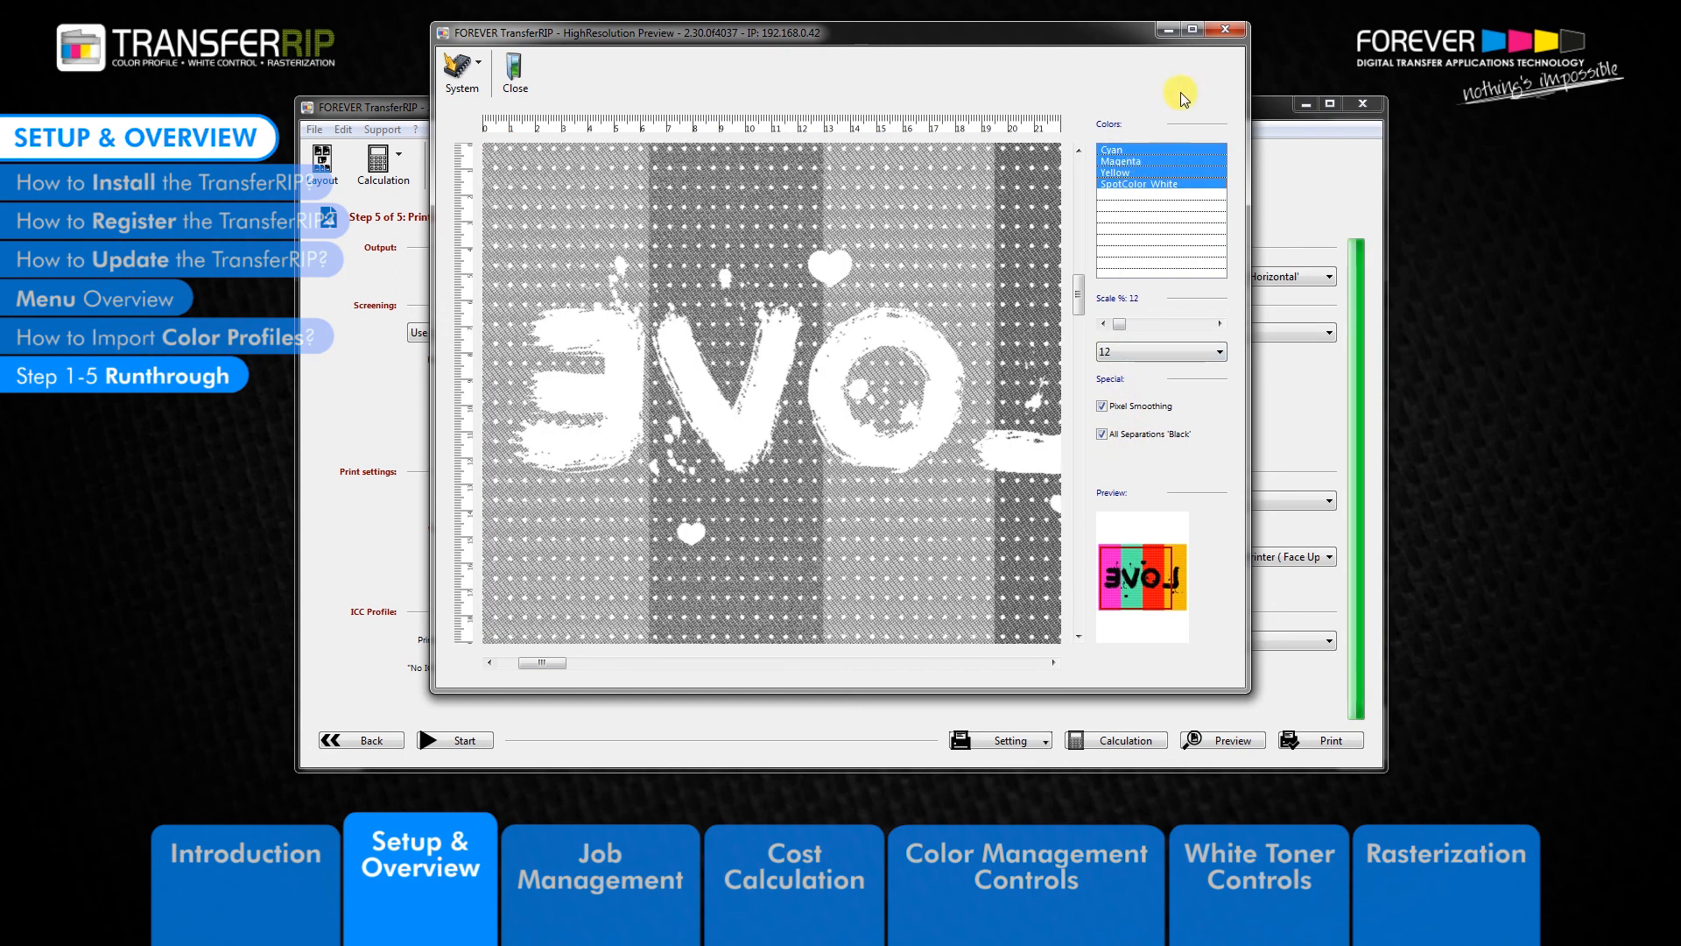
pyautogui.click(1104, 434)
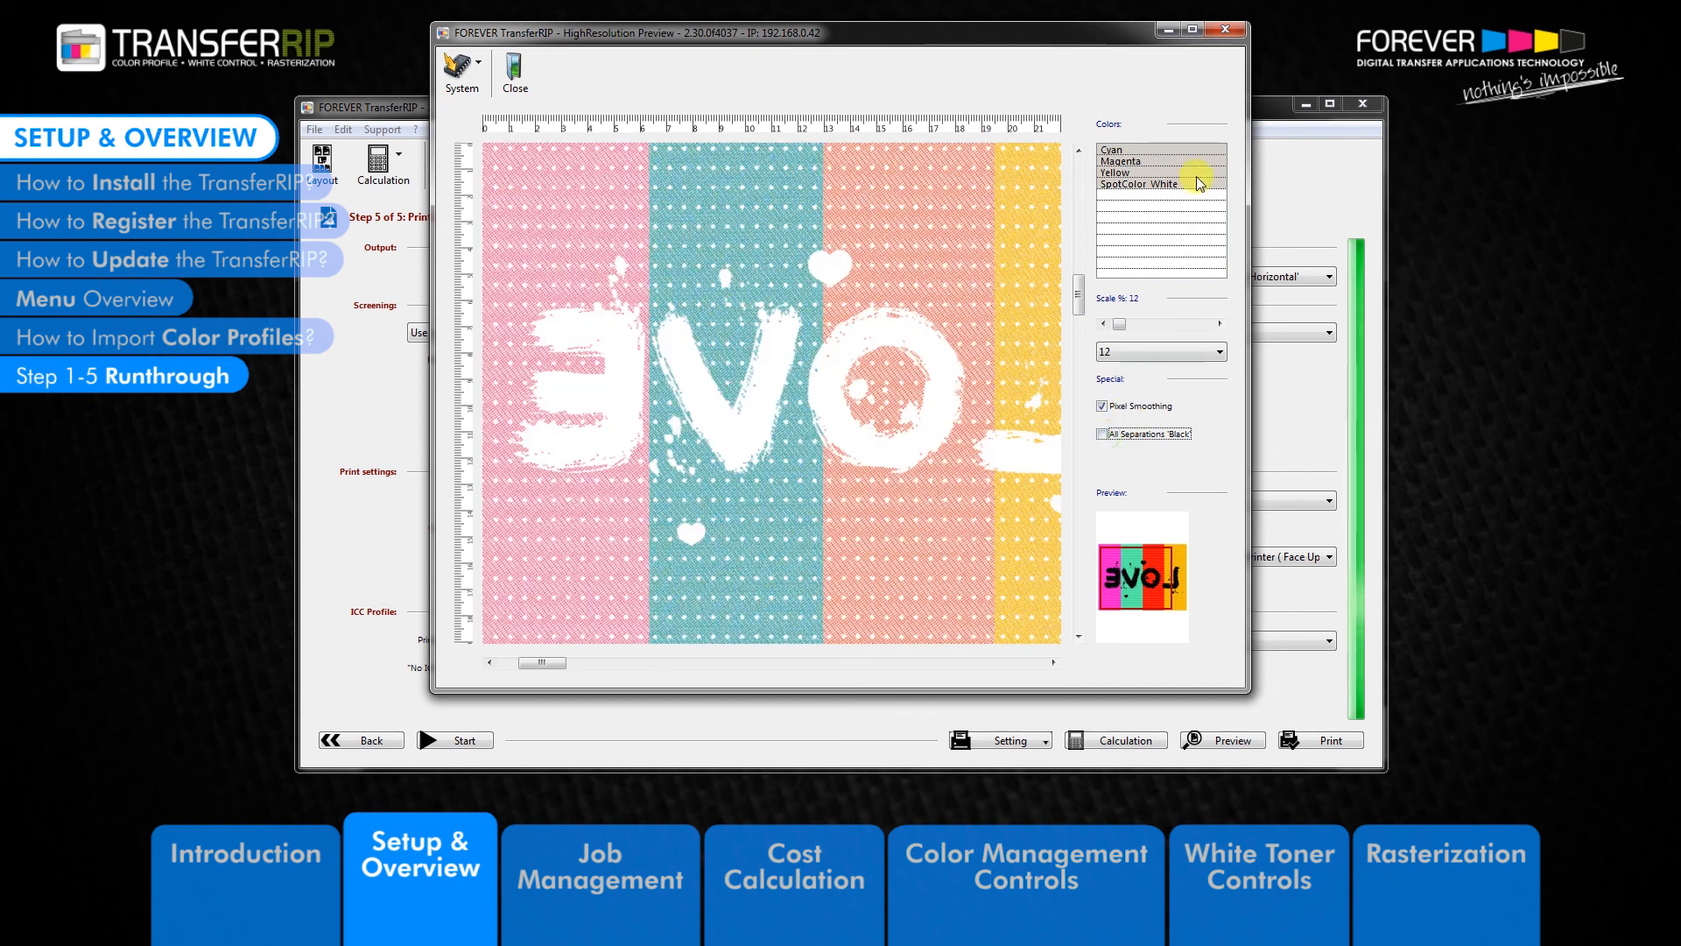
pyautogui.click(523, 71)
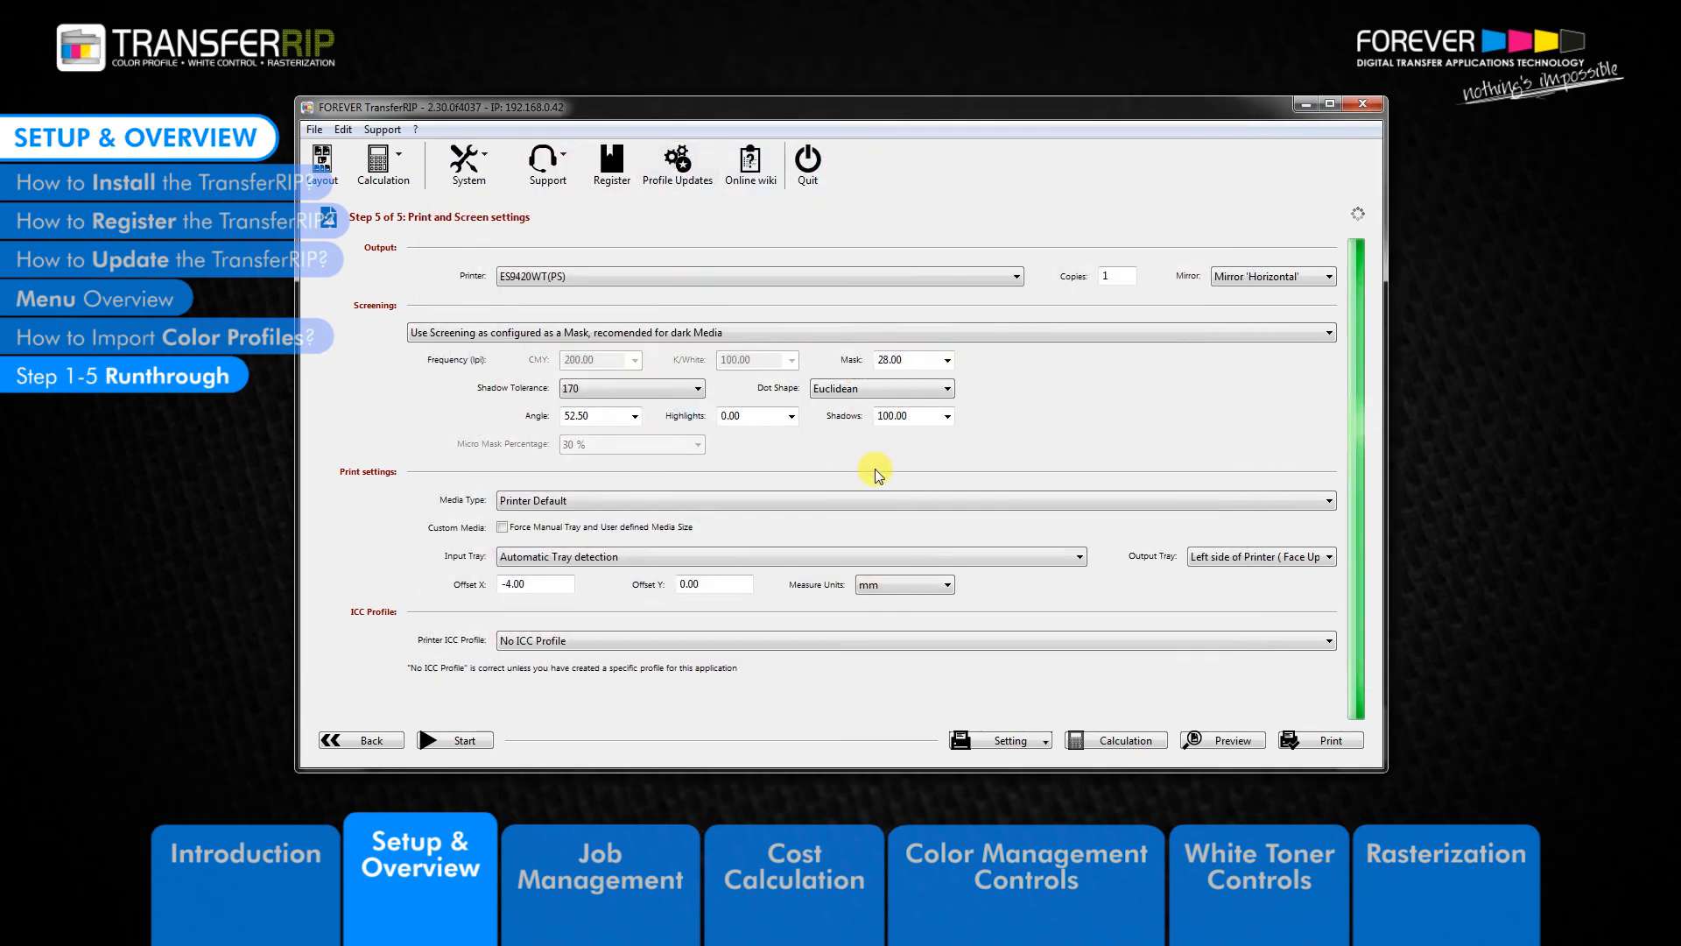